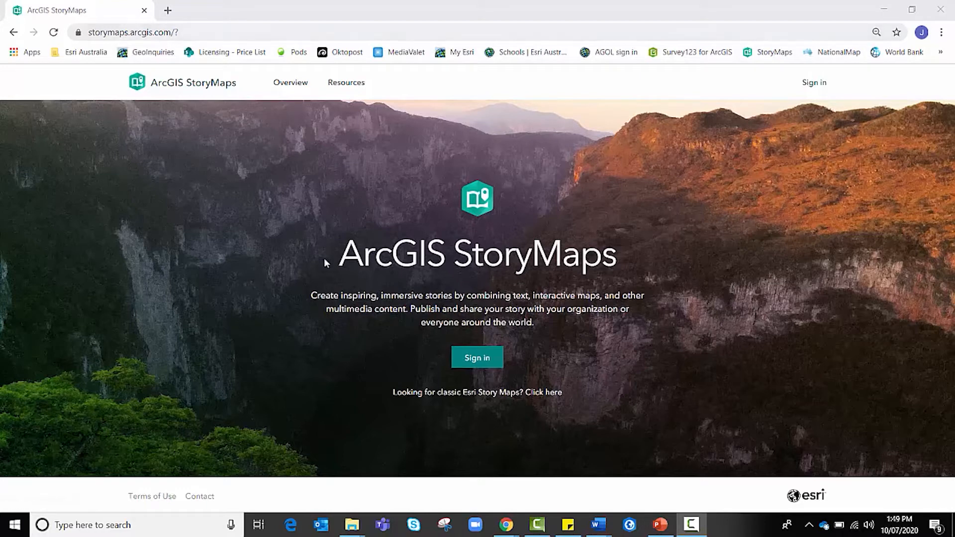
- Sign in to ArcGIS StoryMaps with the school's ArcGIS username and password
click(459, 357)
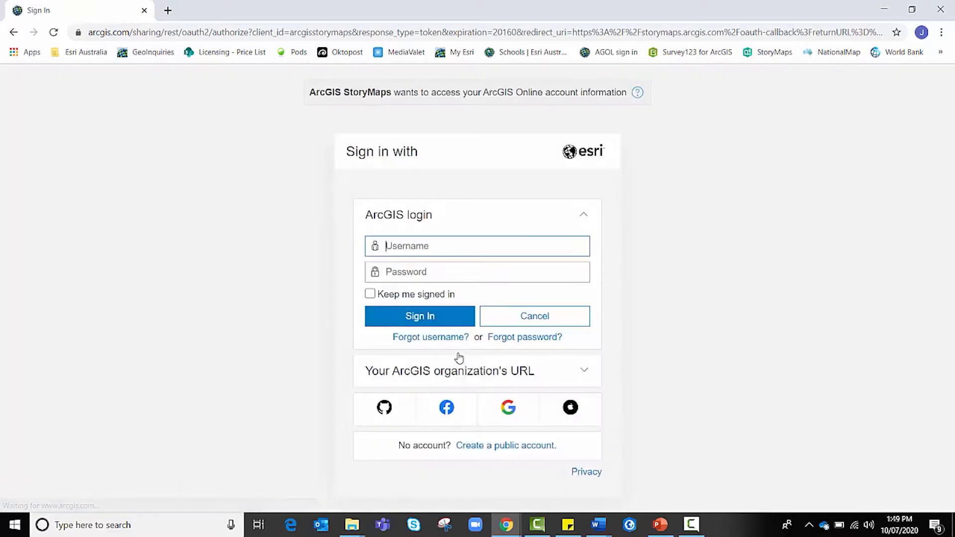
text(Jlovejoy_GIS_for_schools)
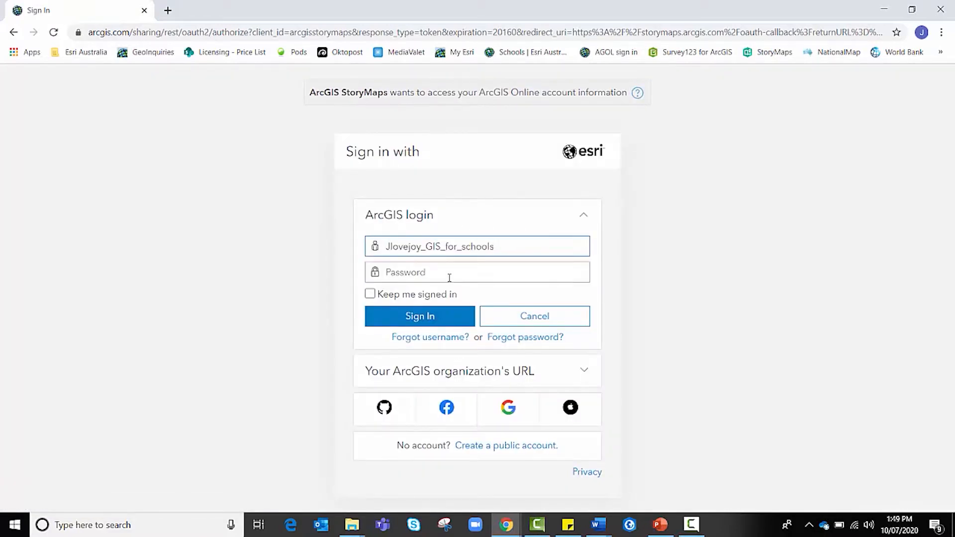
click(449, 278)
text(********)
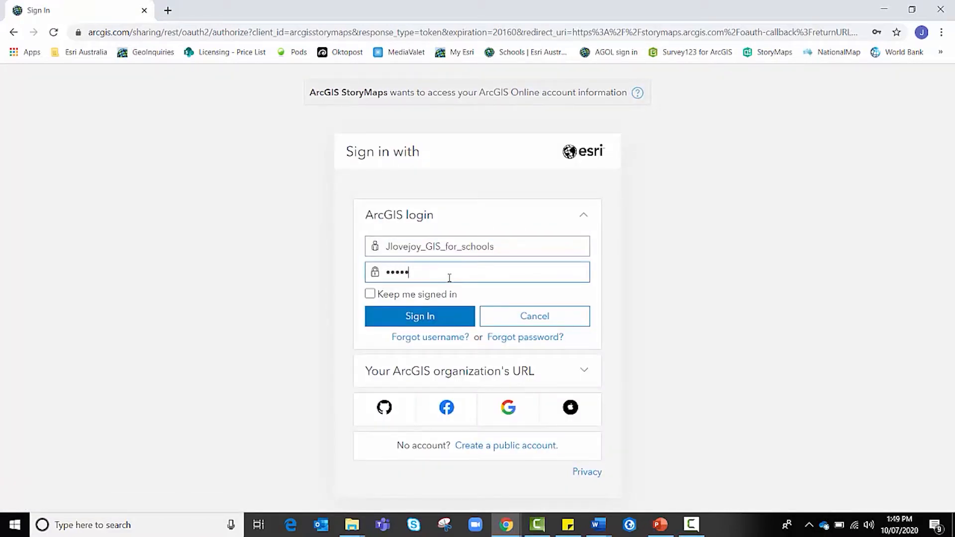
key(Return)
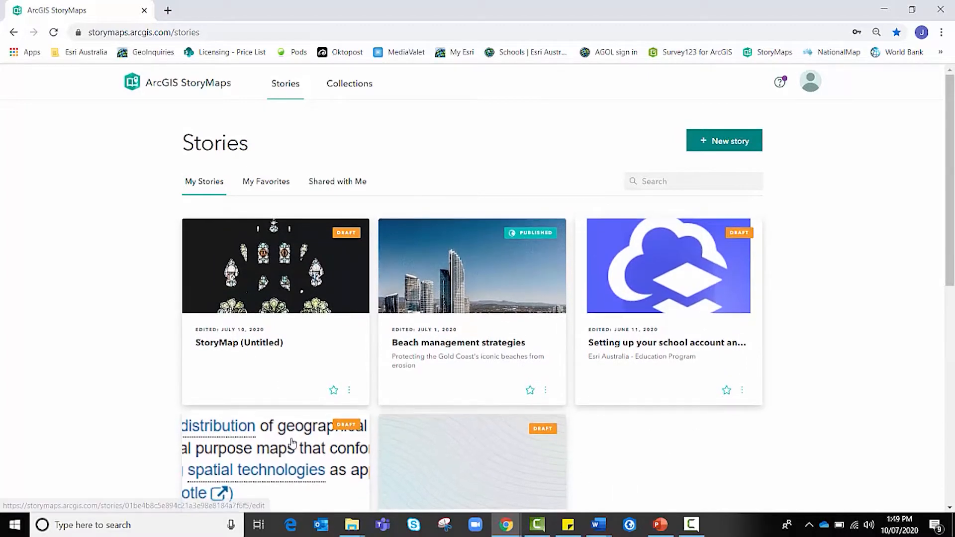
- Create a new blank story from the Stories page
click(723, 145)
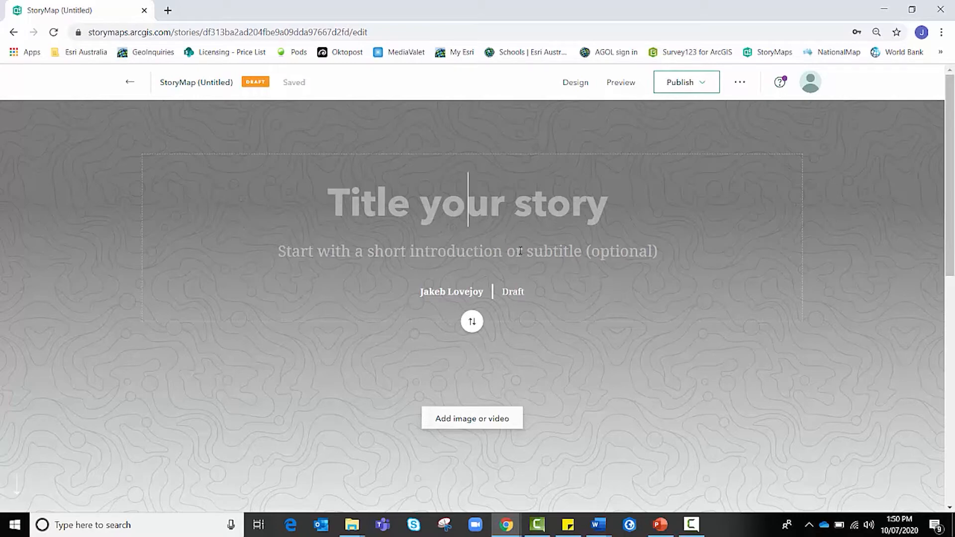
- Enter 'The First Crusade' as the title and 'Causes, events and outcomes' as the subtitle
text(The Fir)
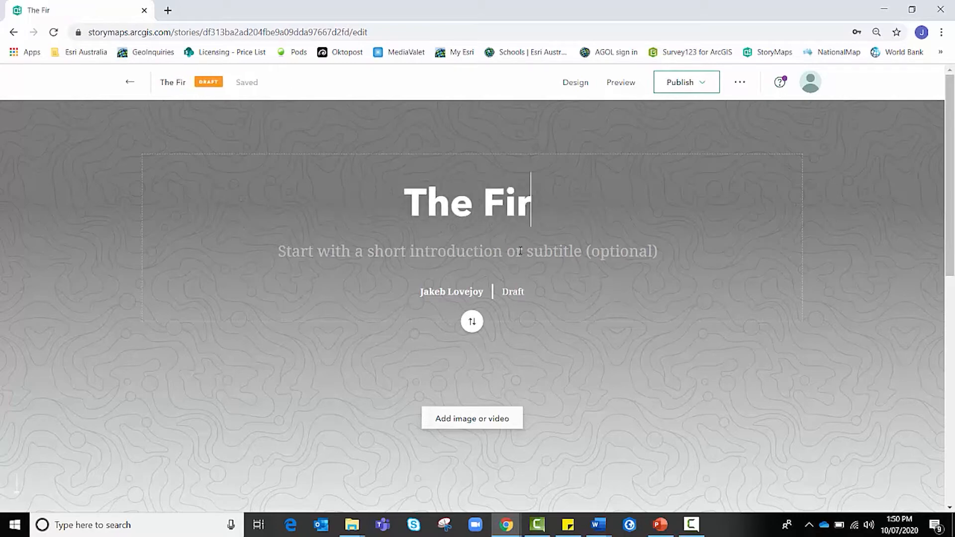
text(st Crusade)
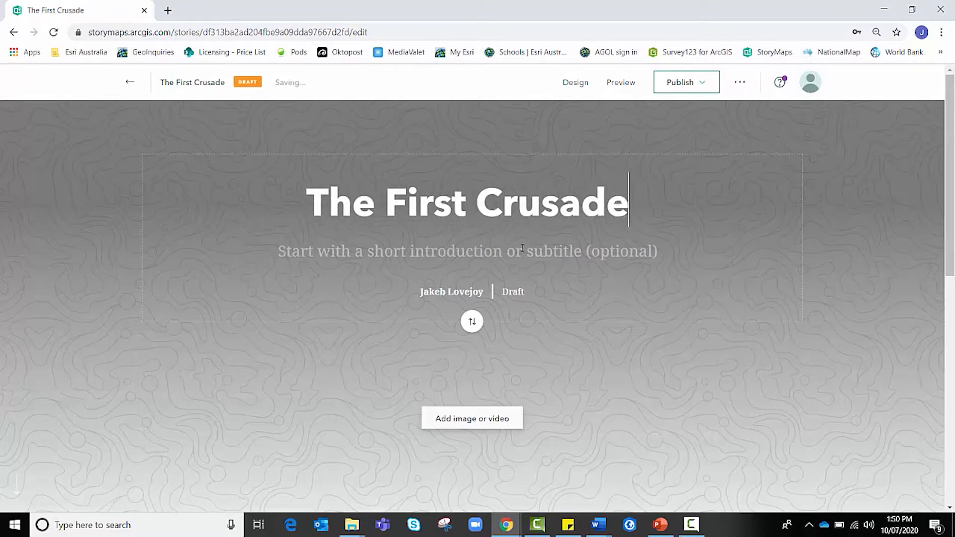
click(523, 249)
text(Causes)
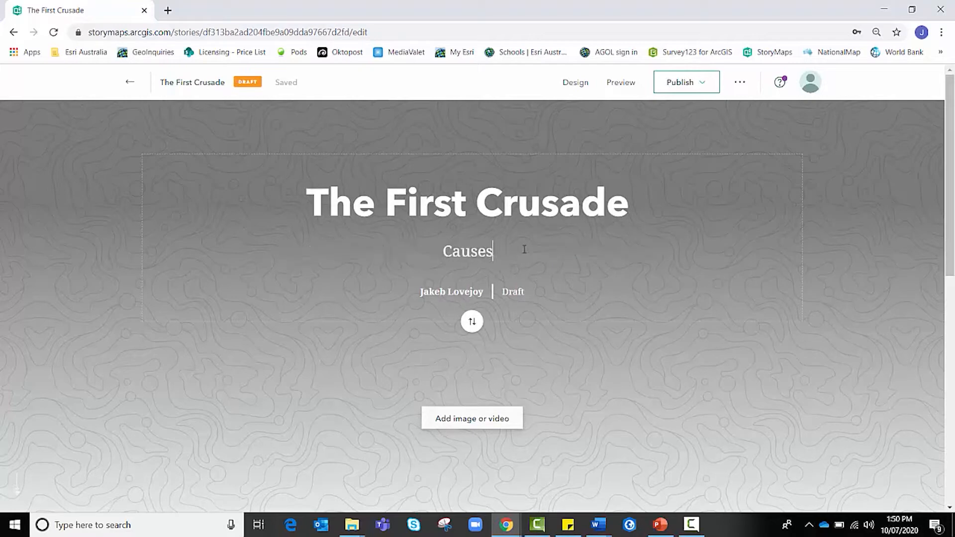
text(, events and ou)
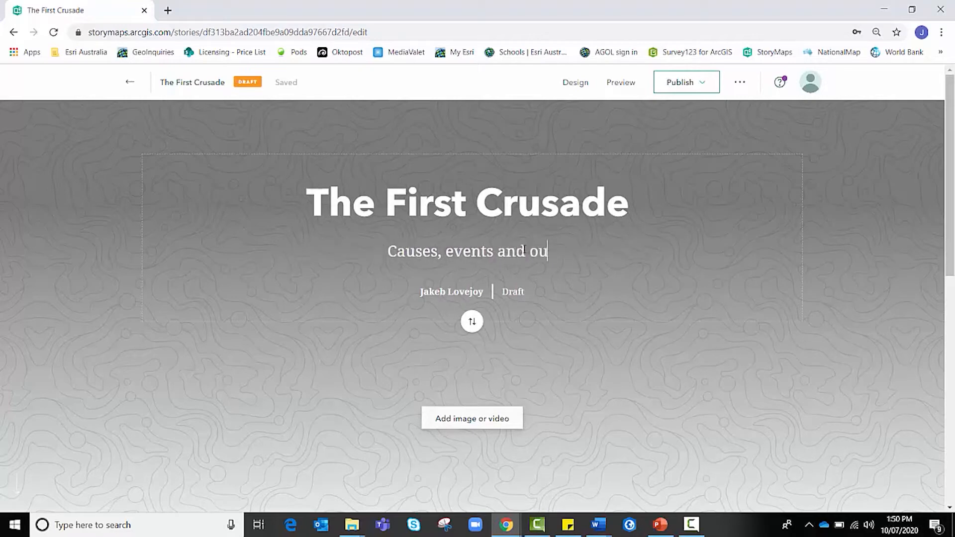
text(tcomes)
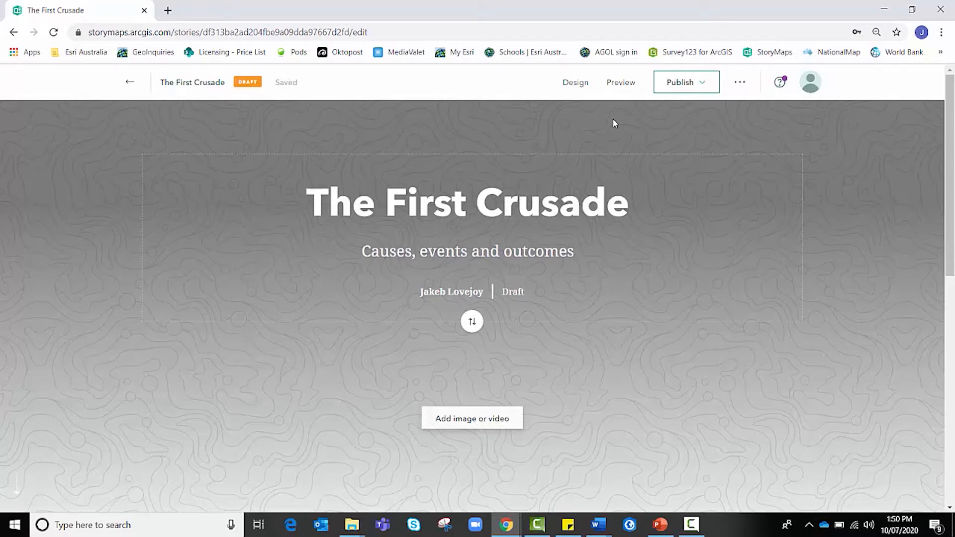
- In Design, preview the Side-by-side and Minimal covers, keep Full, then browse the theme options
click(585, 88)
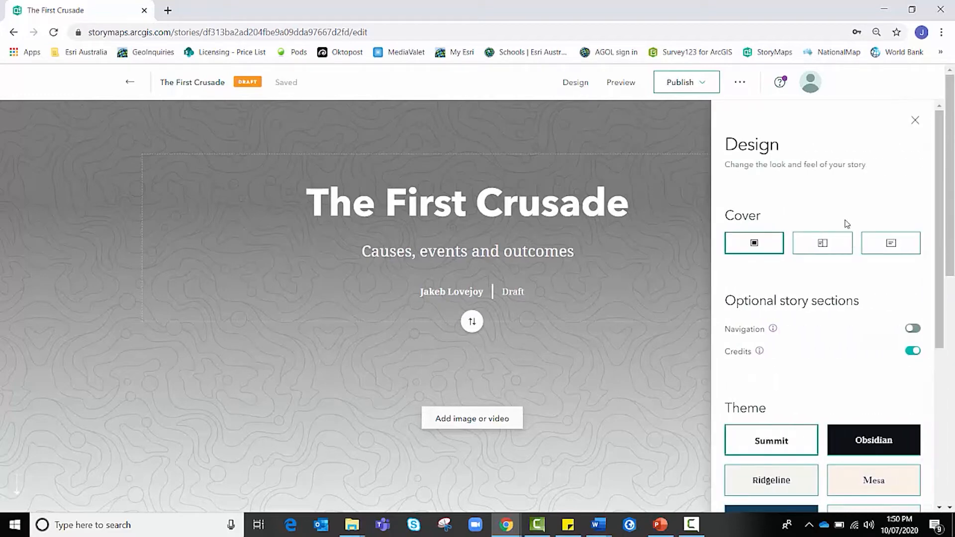
scroll(847, 223, down, 1)
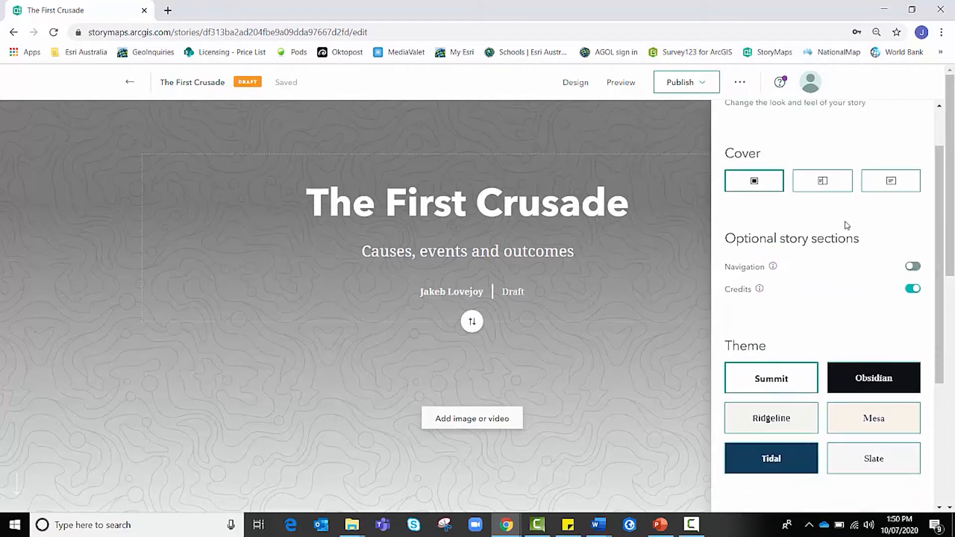
scroll(847, 225, up, 1)
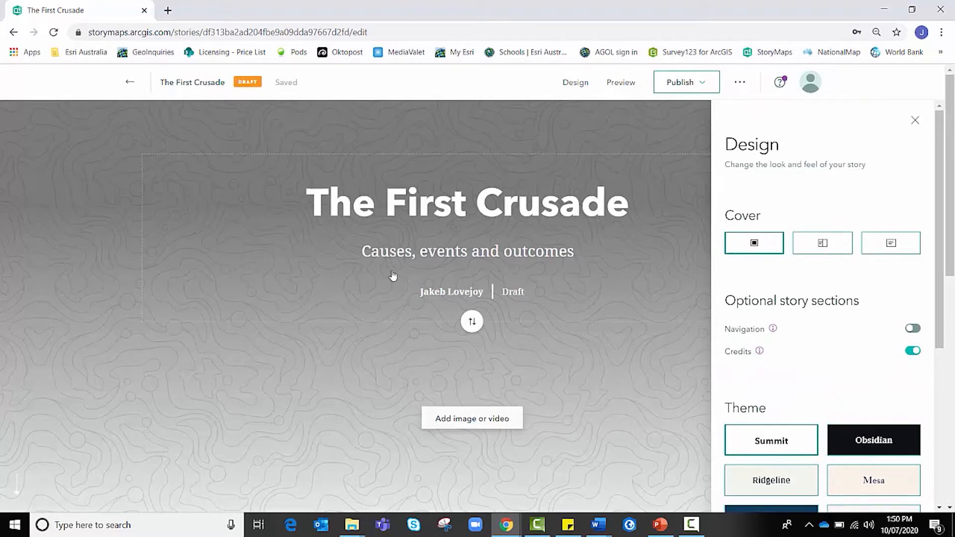
click(835, 249)
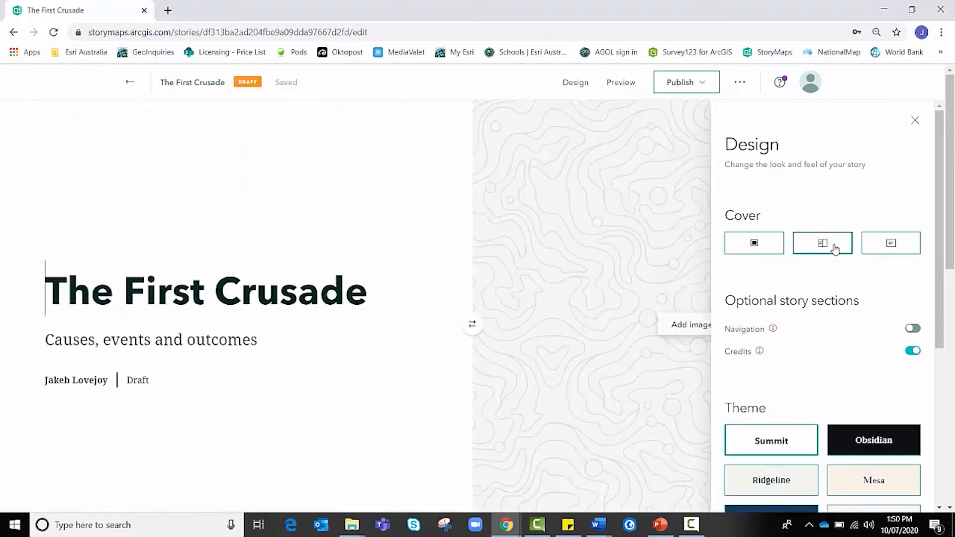
click(892, 247)
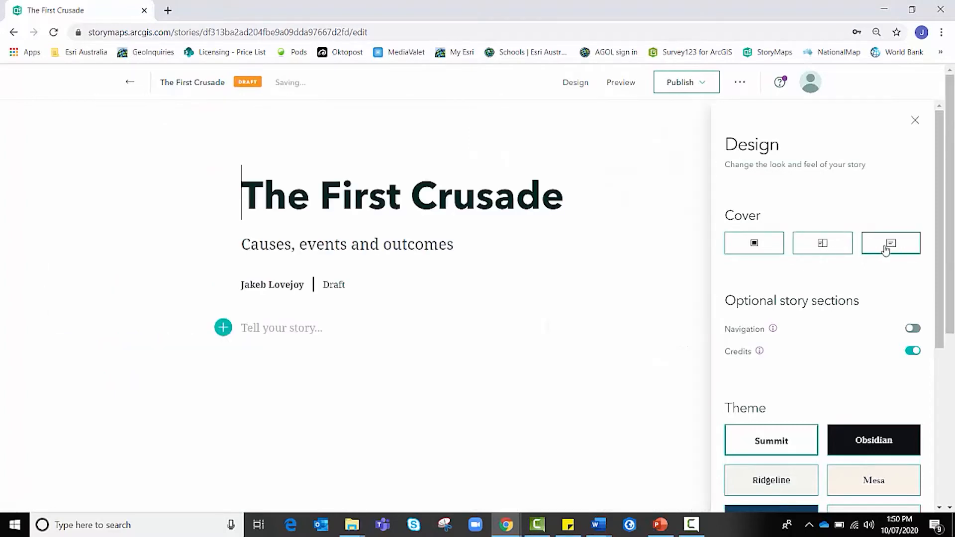
click(764, 246)
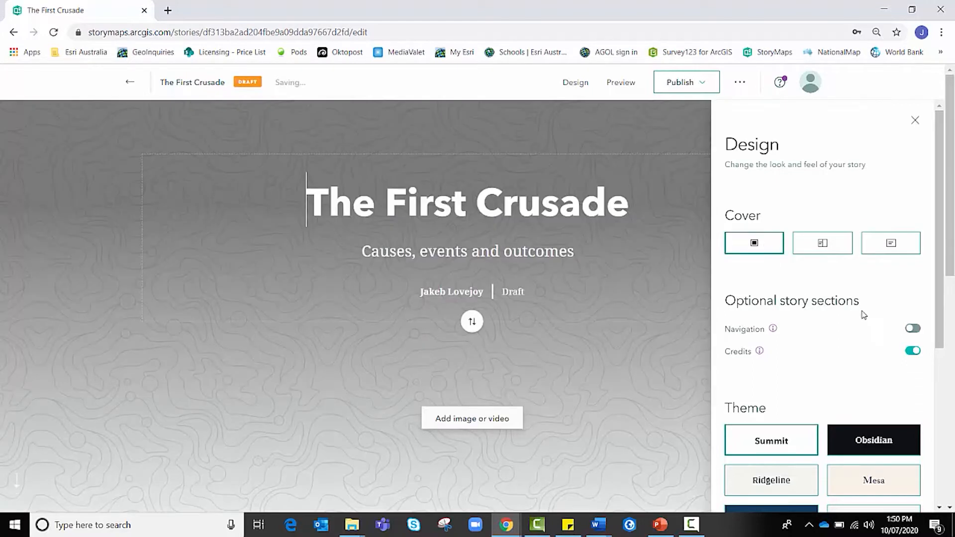
scroll(873, 313, down, 1)
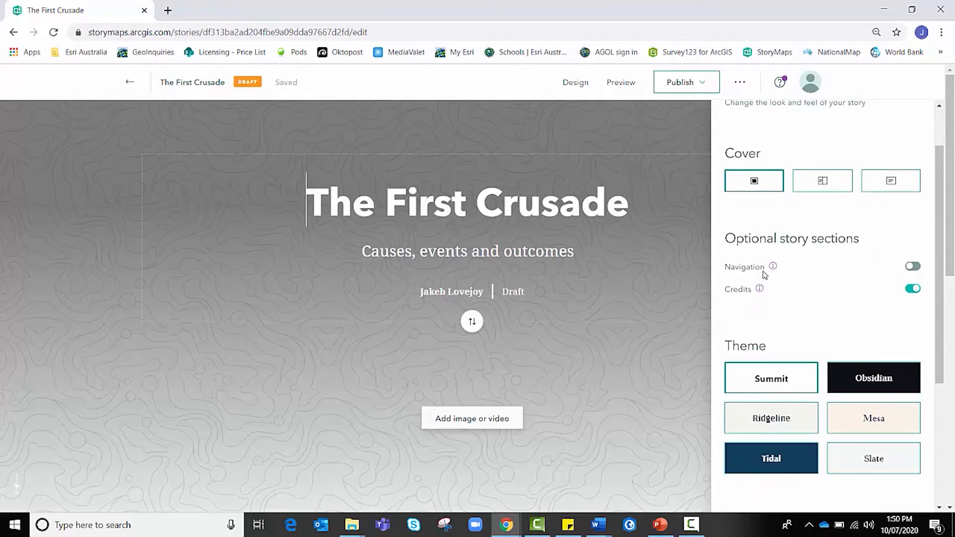
mouse_move(759, 292)
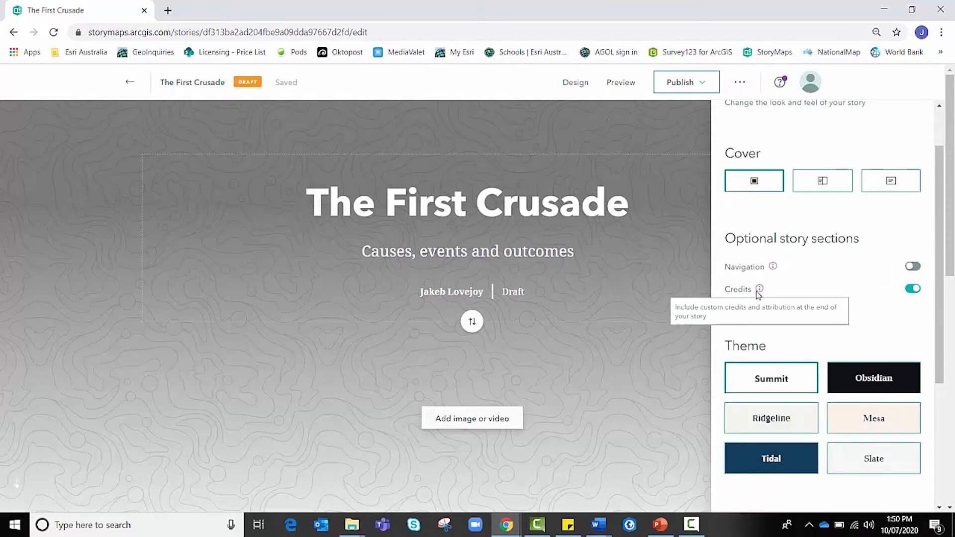
scroll(825, 343, down, 3)
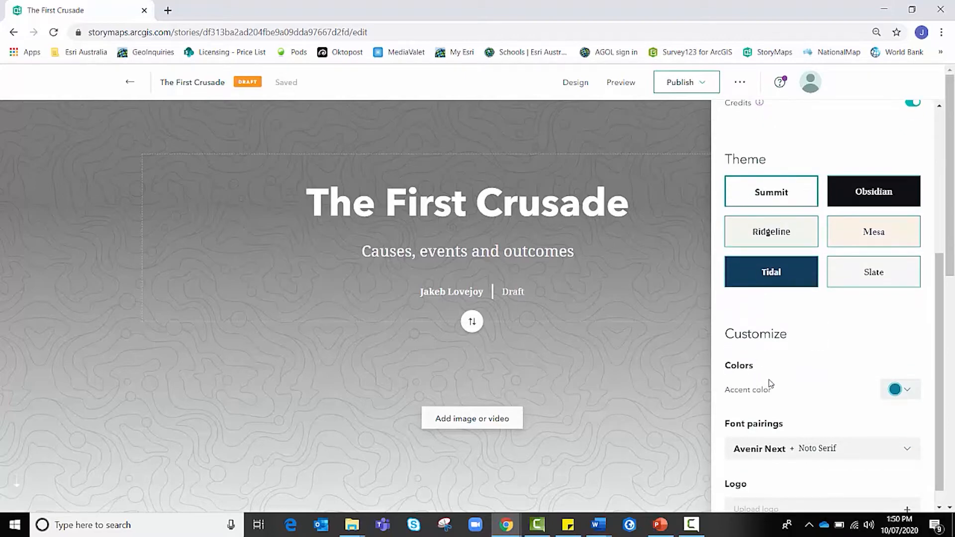
scroll(777, 418, down, 1)
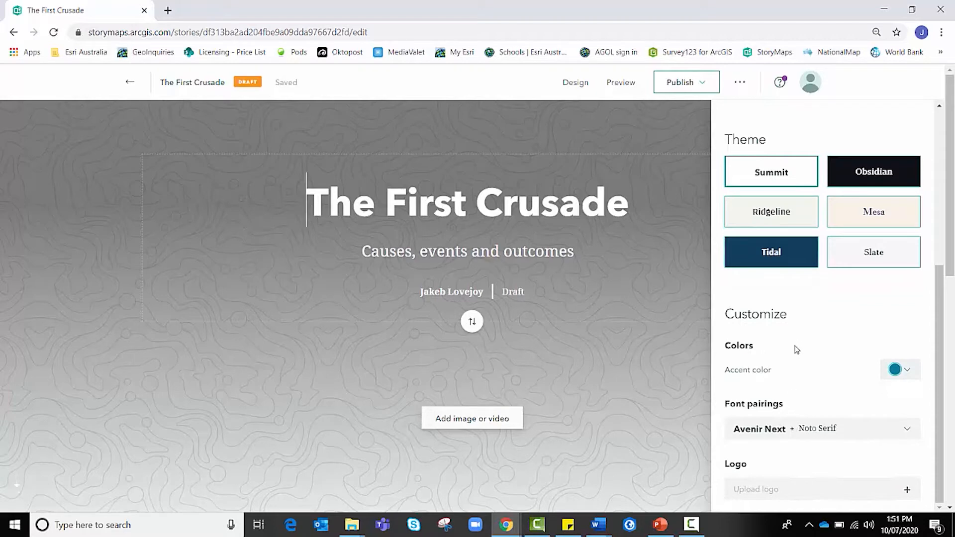
- Apply the Obsidian theme and keep its default red-orange accent colour
click(854, 178)
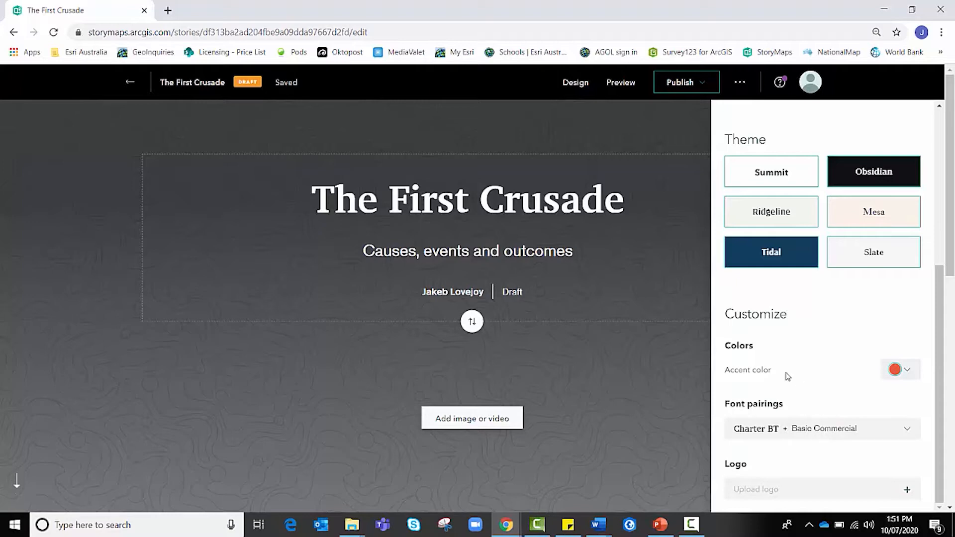
click(906, 372)
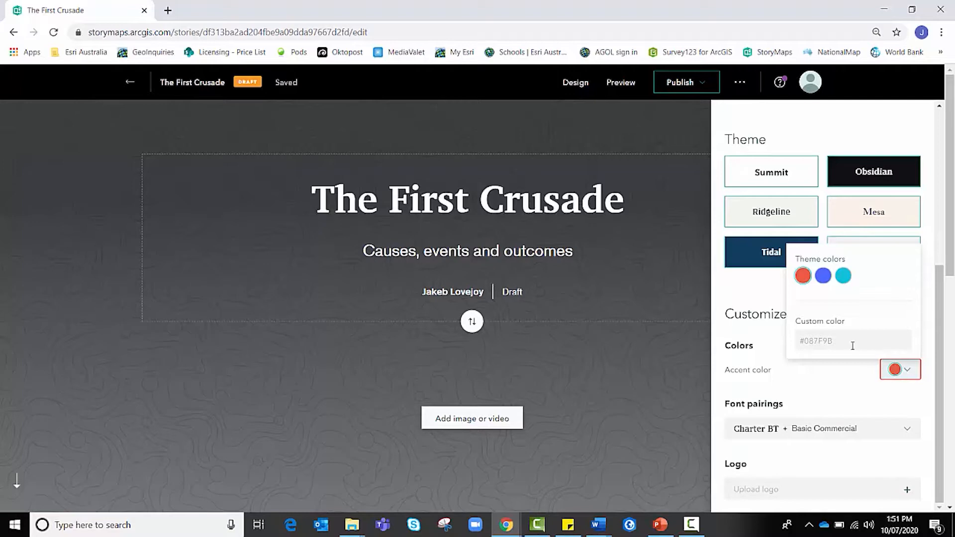
click(904, 369)
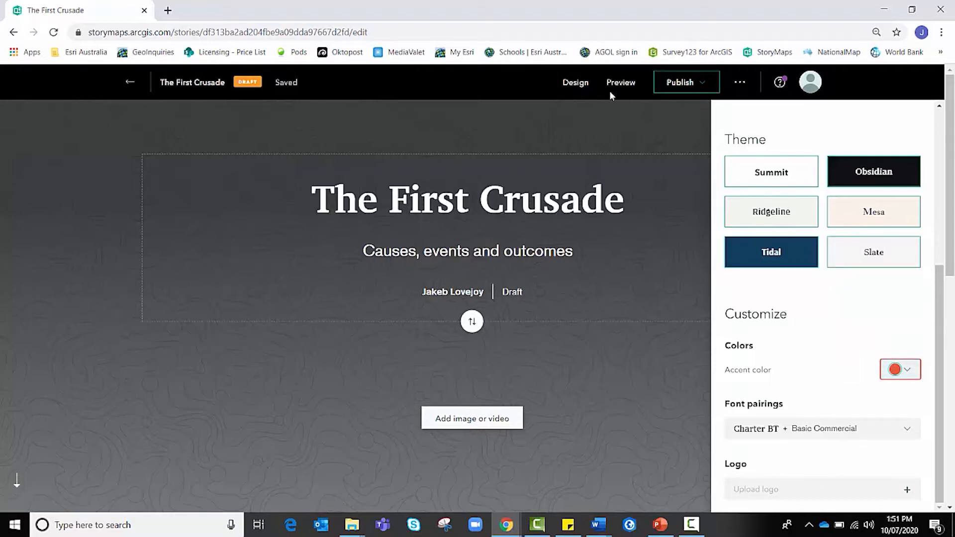
- Upload knight's breastplate.jpg from the Crusade images folder as the cover image
click(577, 86)
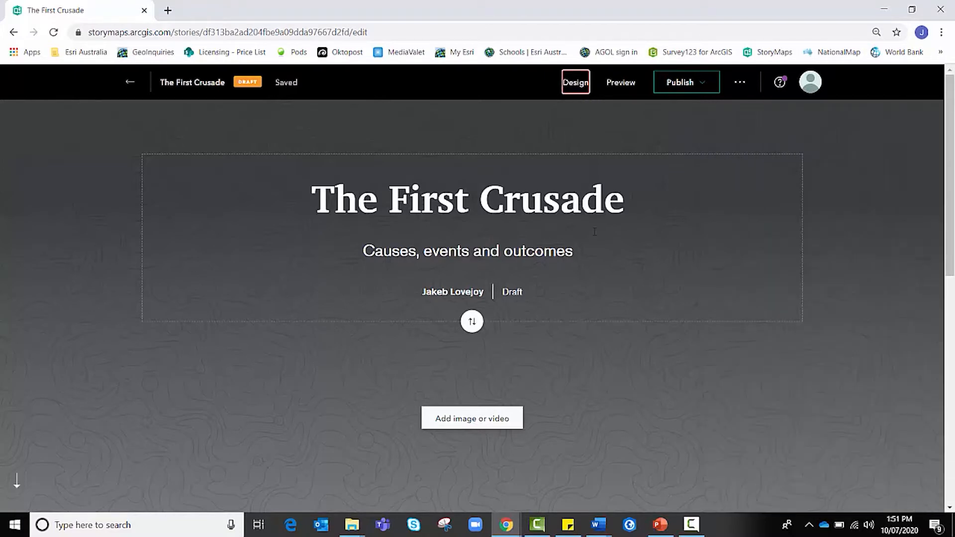
click(494, 418)
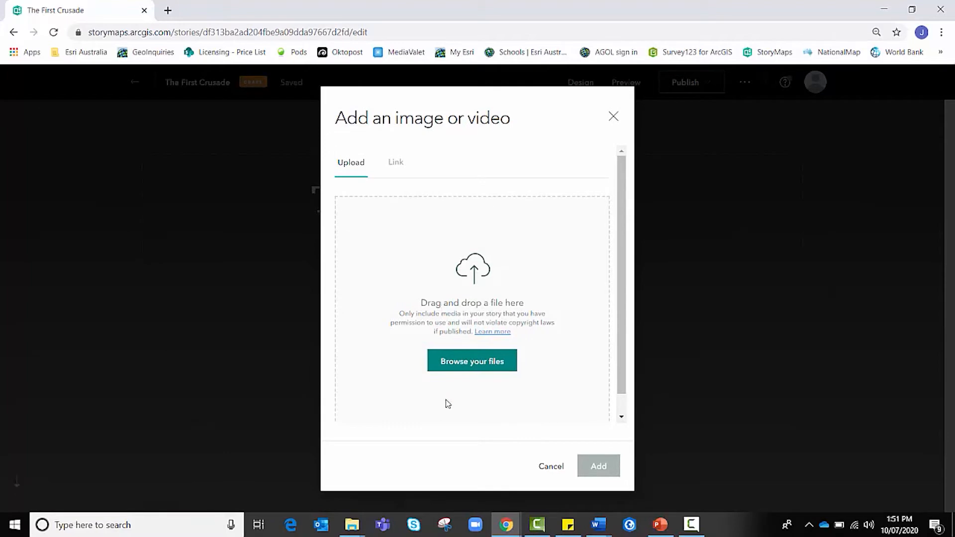
click(357, 528)
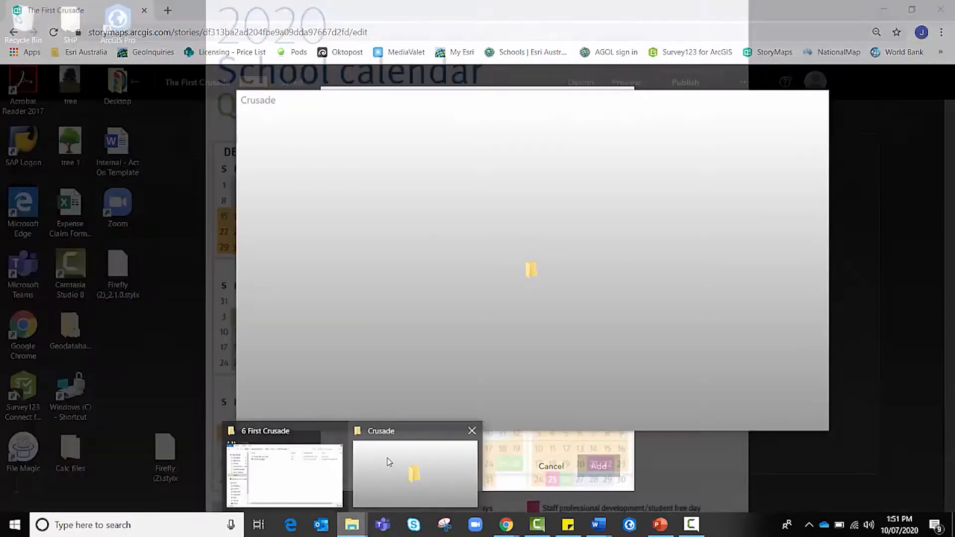
click(386, 459)
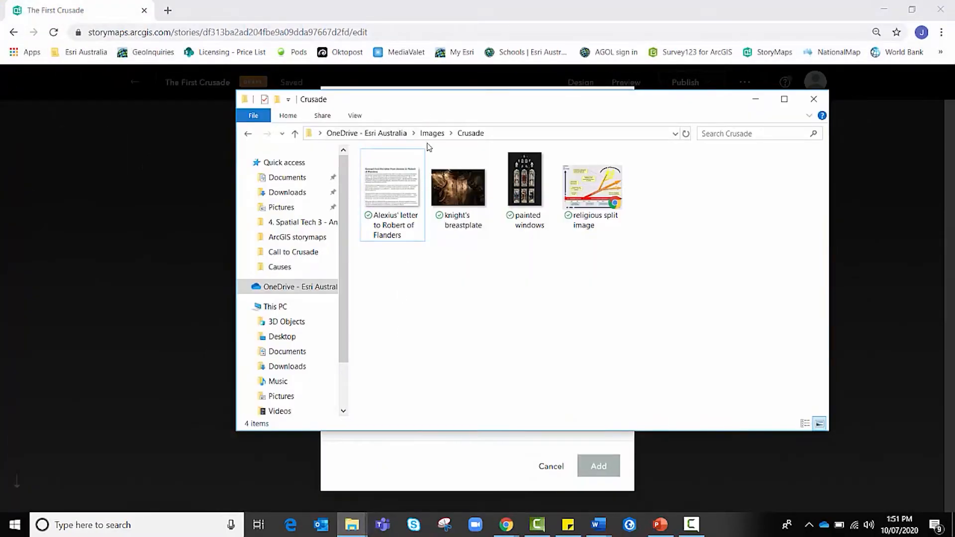
drag(468, 100, 735, 184)
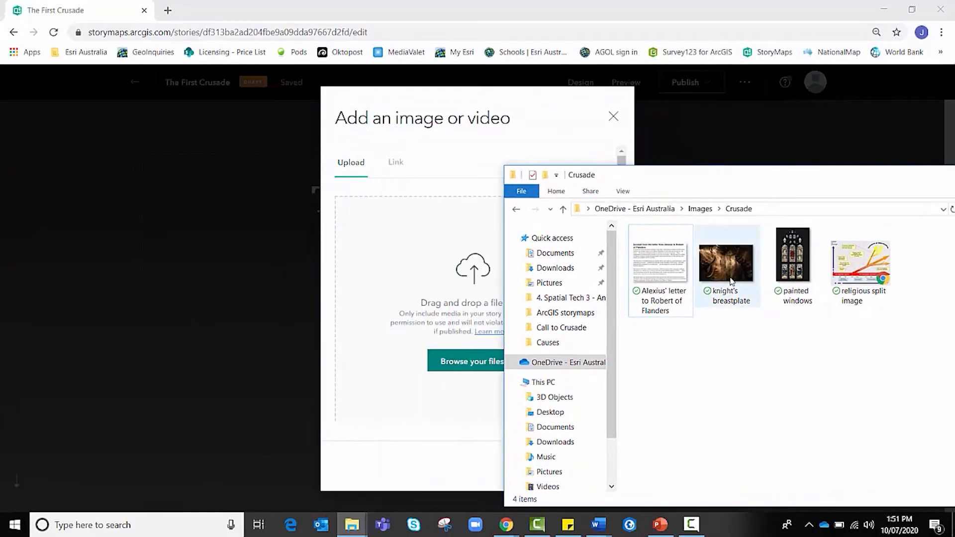
click(727, 269)
drag(726, 268, 438, 284)
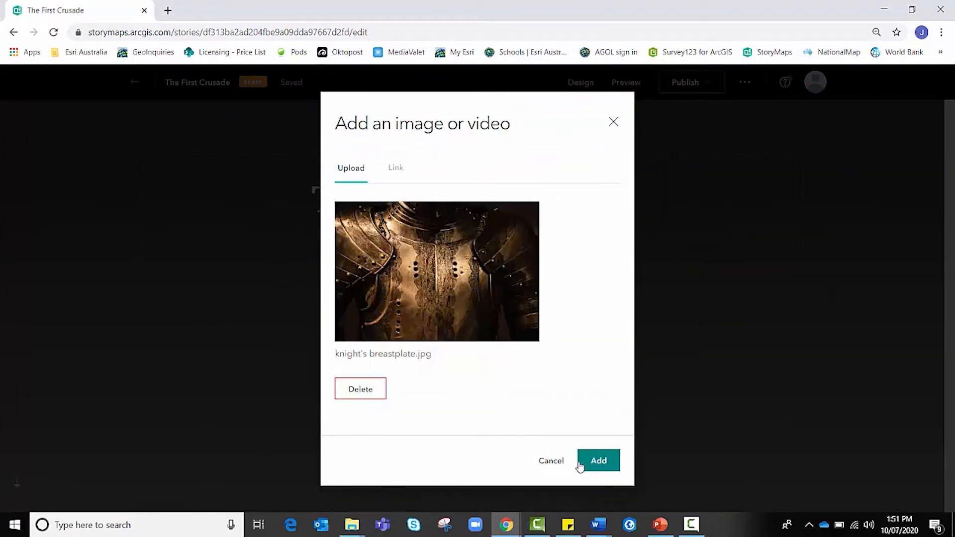
click(595, 462)
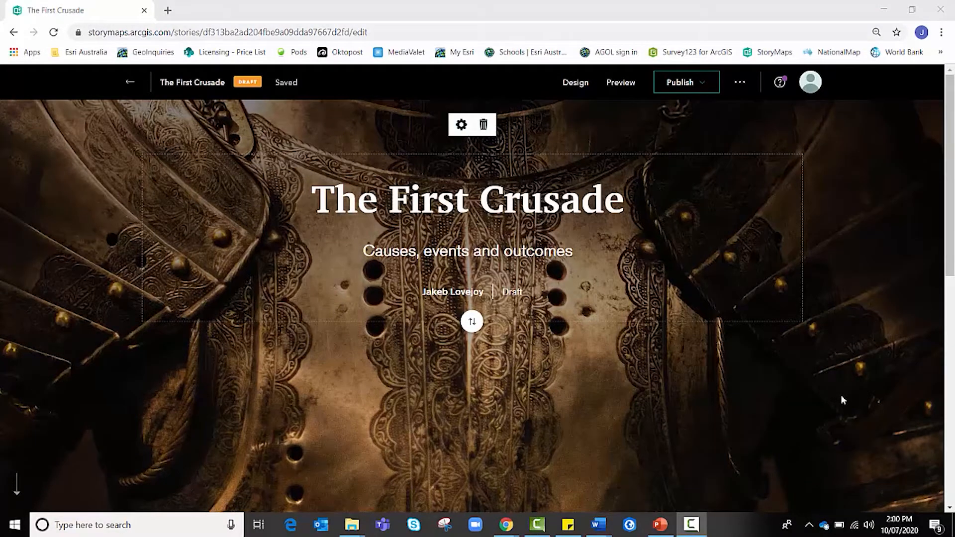
- Add a 'Historical Context' heading below the cover, followed by an empty subheading block
scroll(841, 395, down, 5)
scroll(722, 338, down, 1)
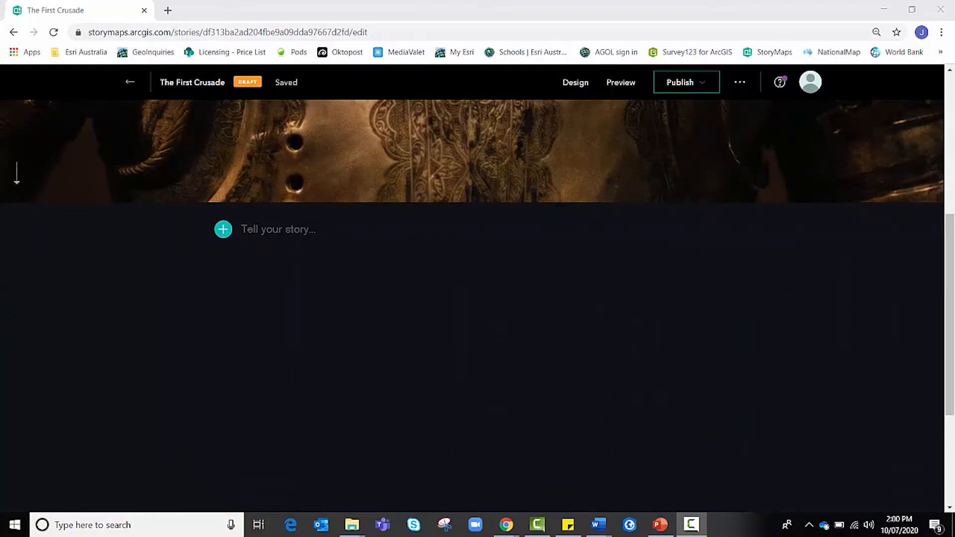
click(224, 229)
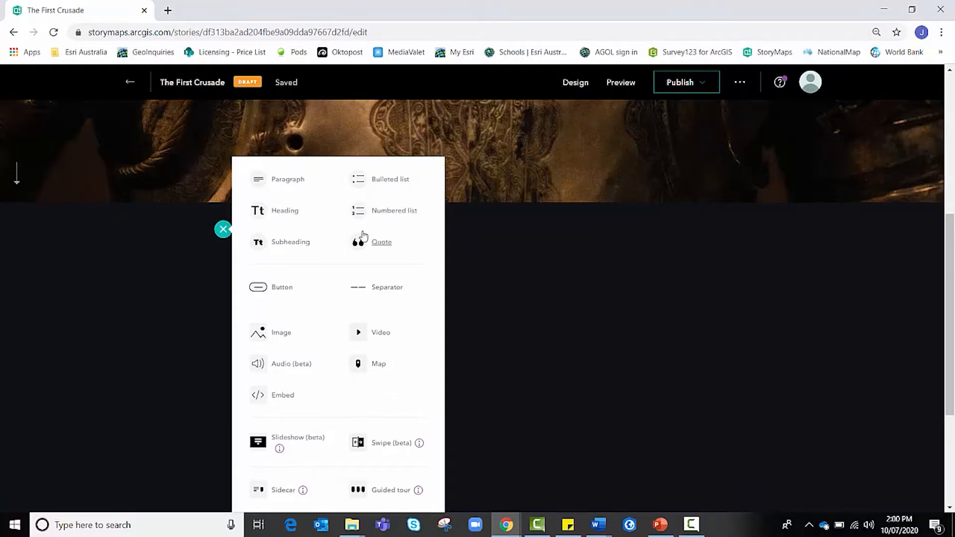
click(293, 215)
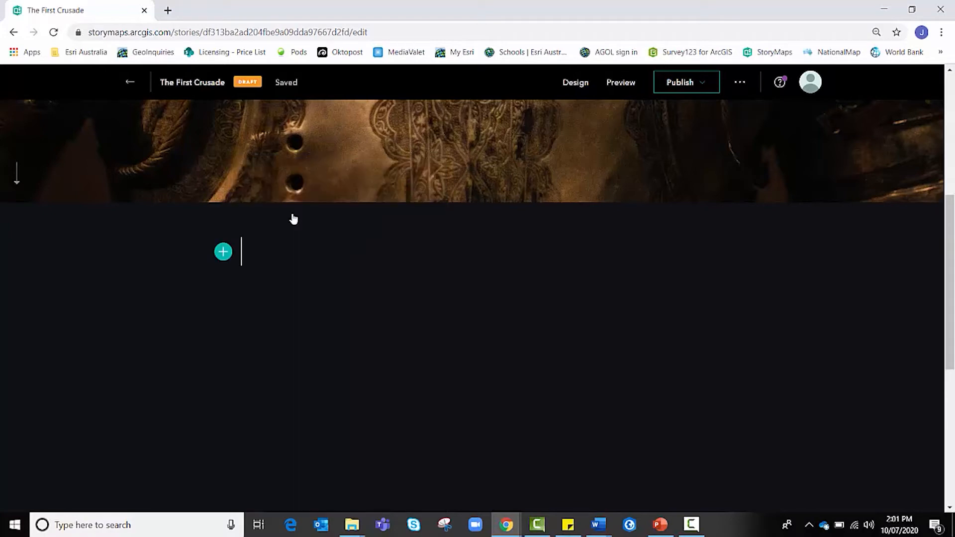
text(H)
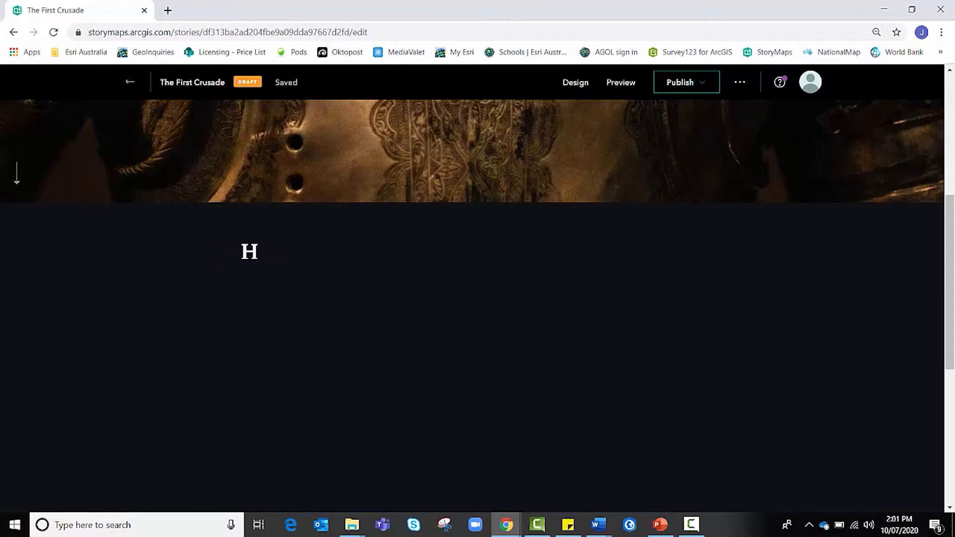
text(iso)
key(BackSpace)
text(torical )
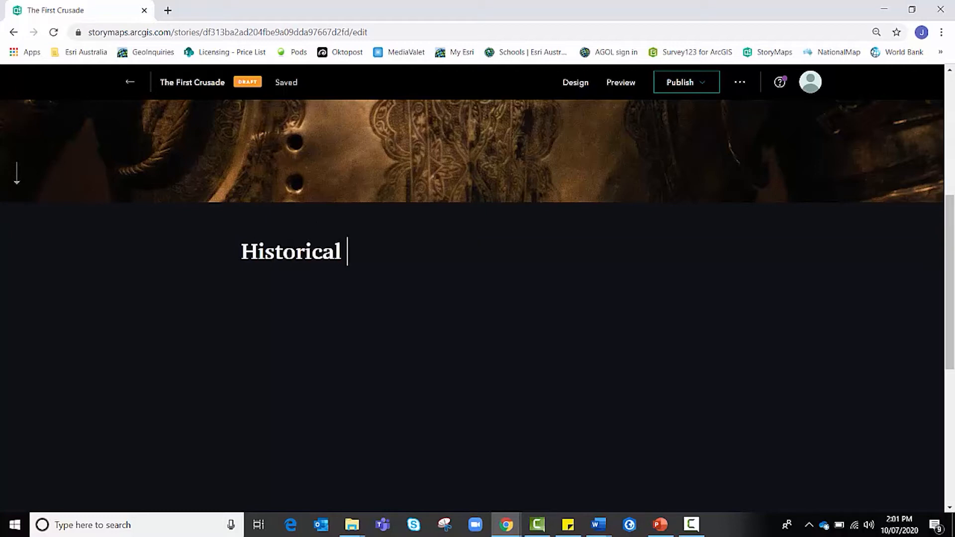
text(Context)
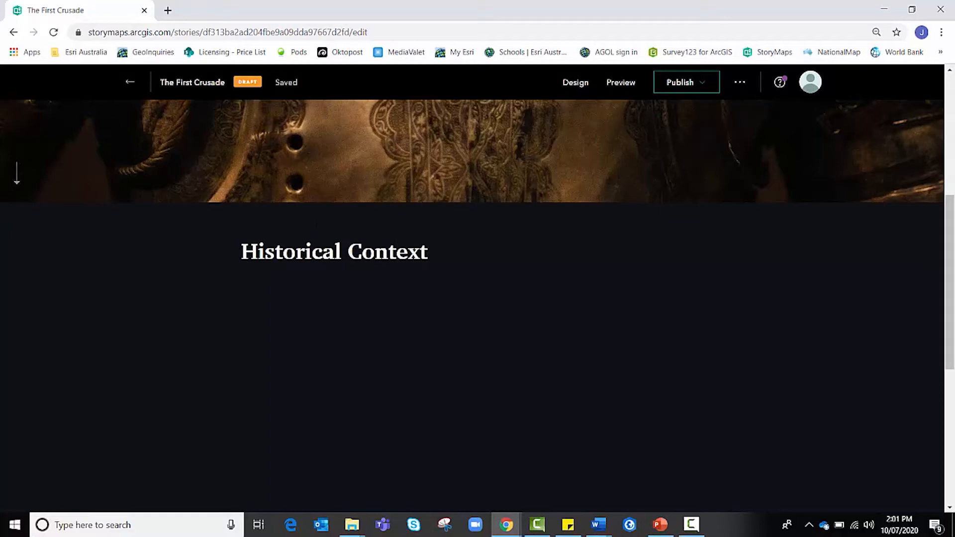
key(Return)
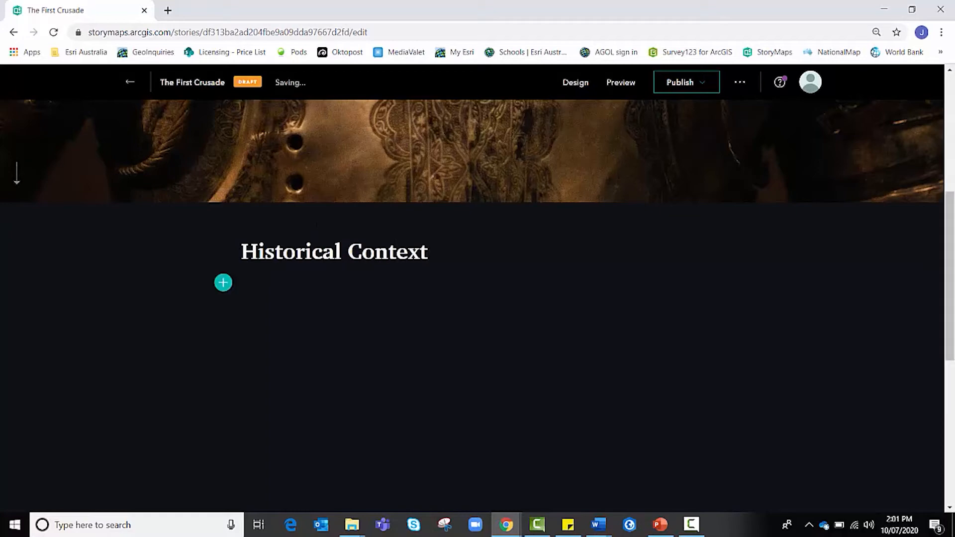
click(223, 283)
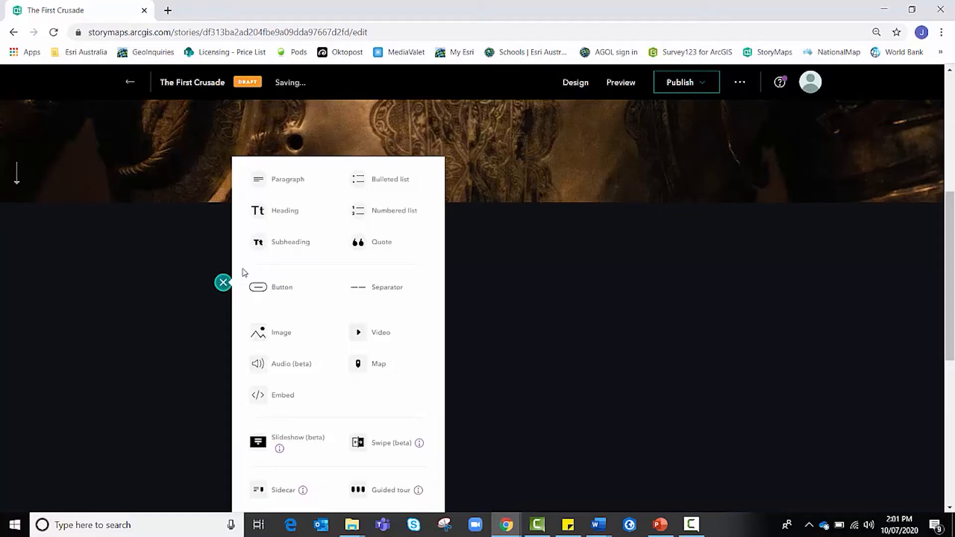
click(279, 244)
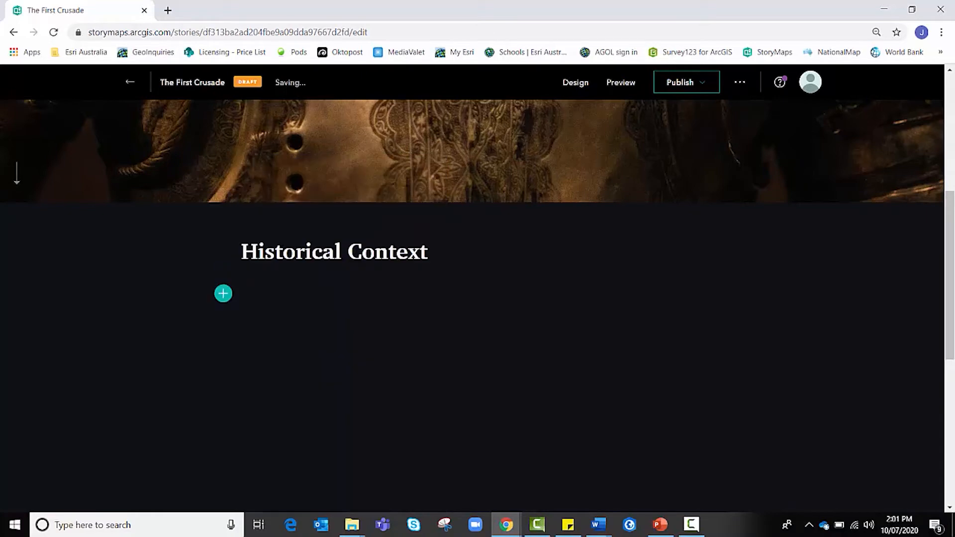
- Enter the subheading 'Religious climate prior to the First Crusade' and add an empty paragraph below it
text(R)
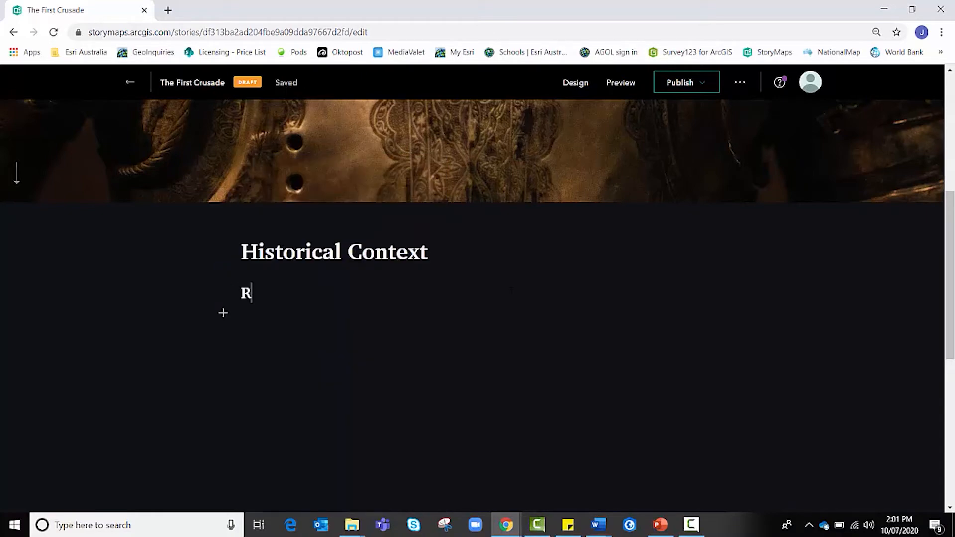
text(eligious )
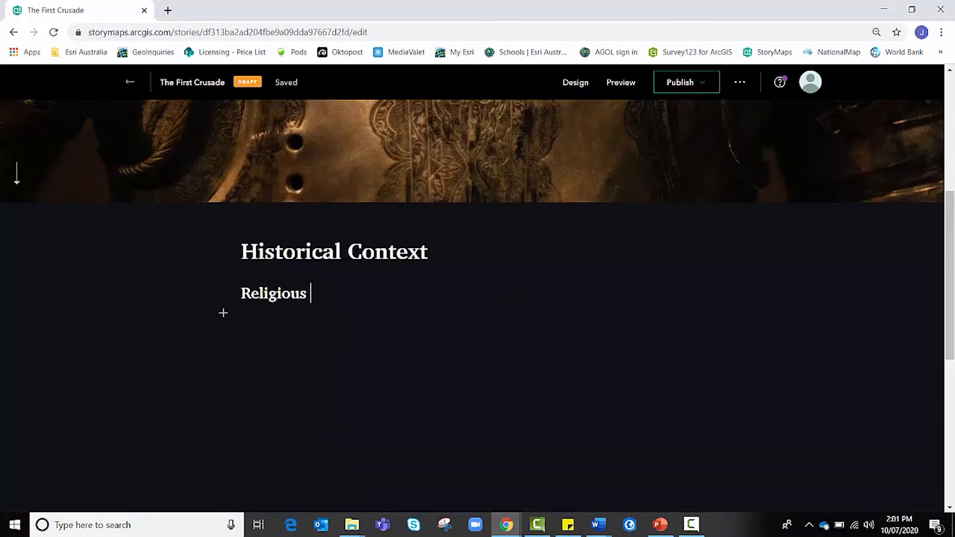
text(climate )
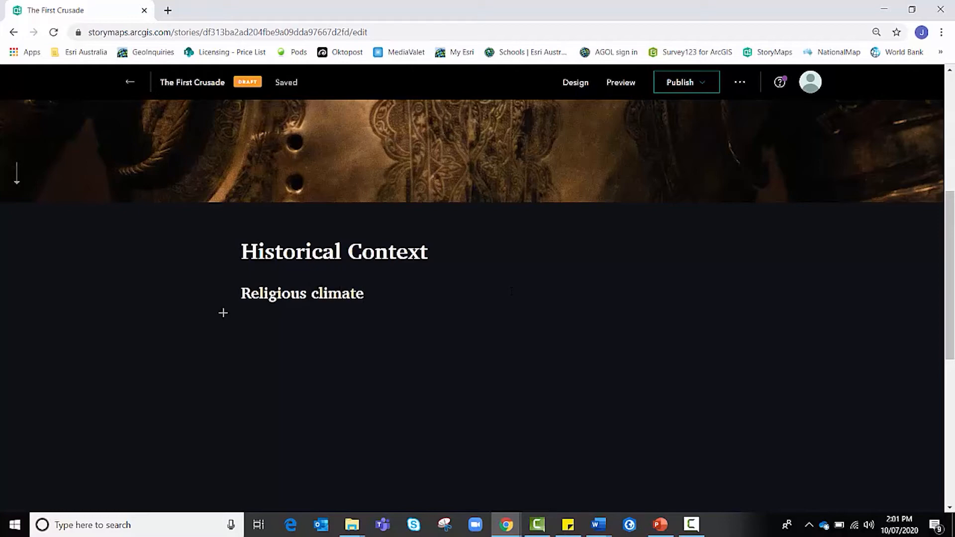
text(prior to the F)
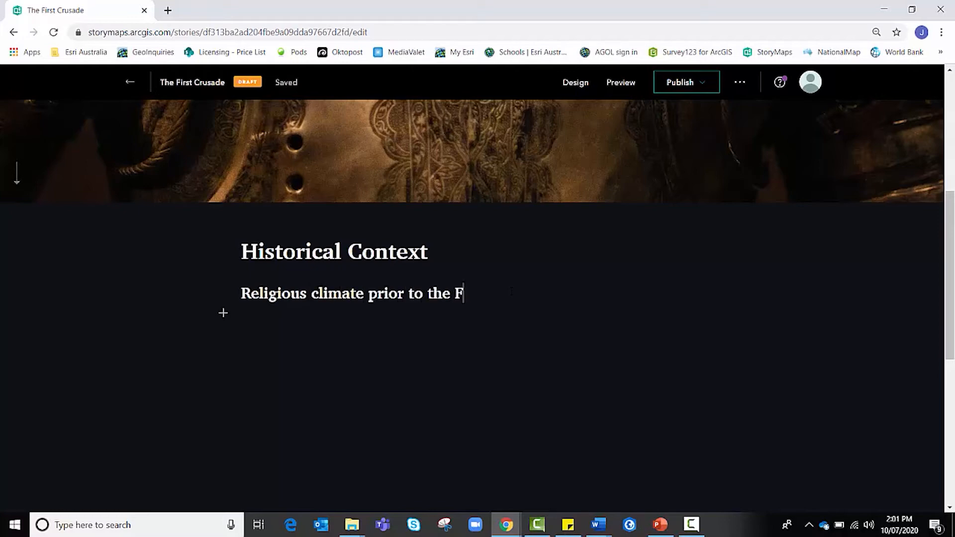
text(irst Crusade)
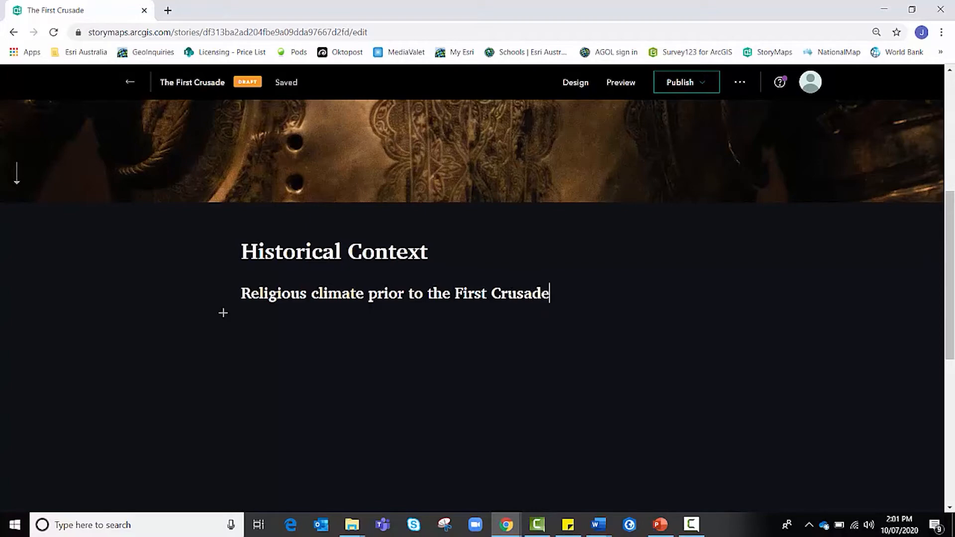
key(Return)
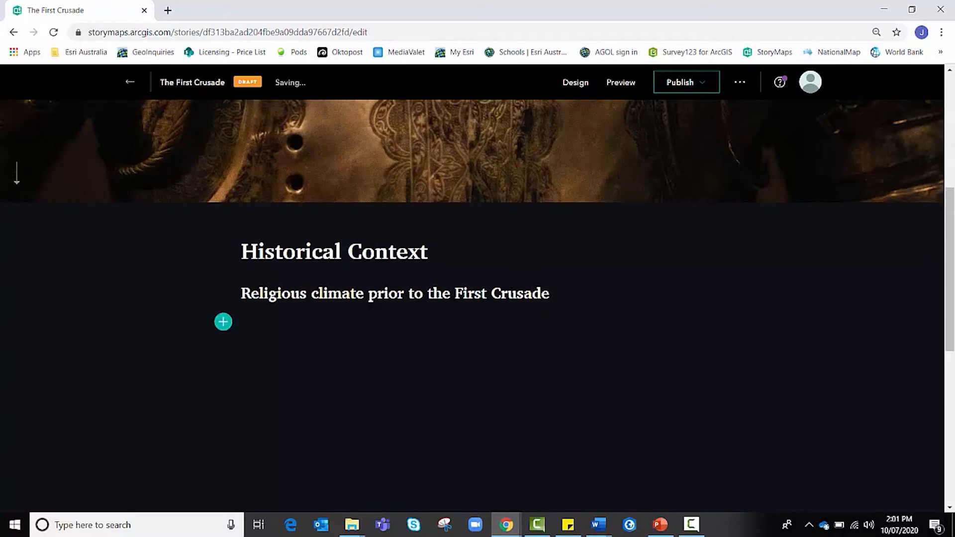
click(223, 322)
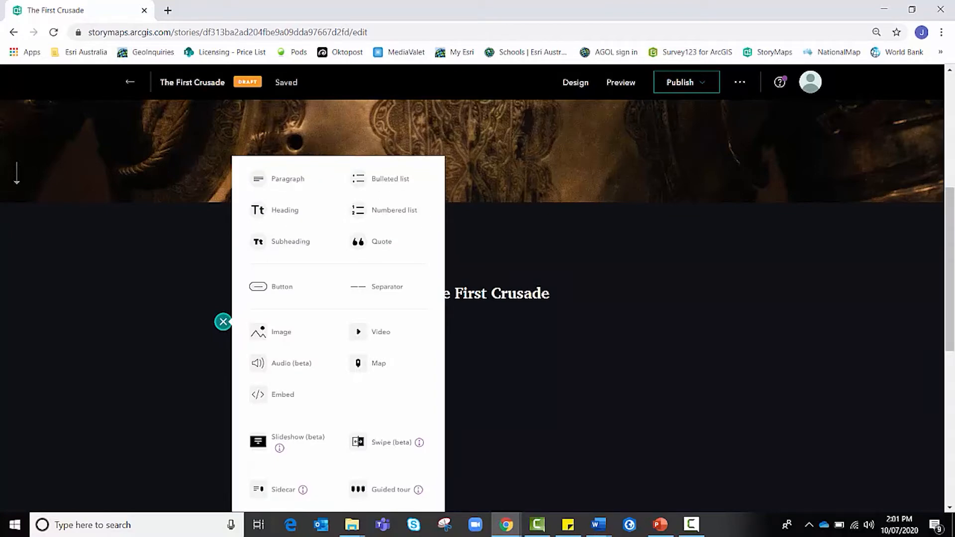
click(464, 324)
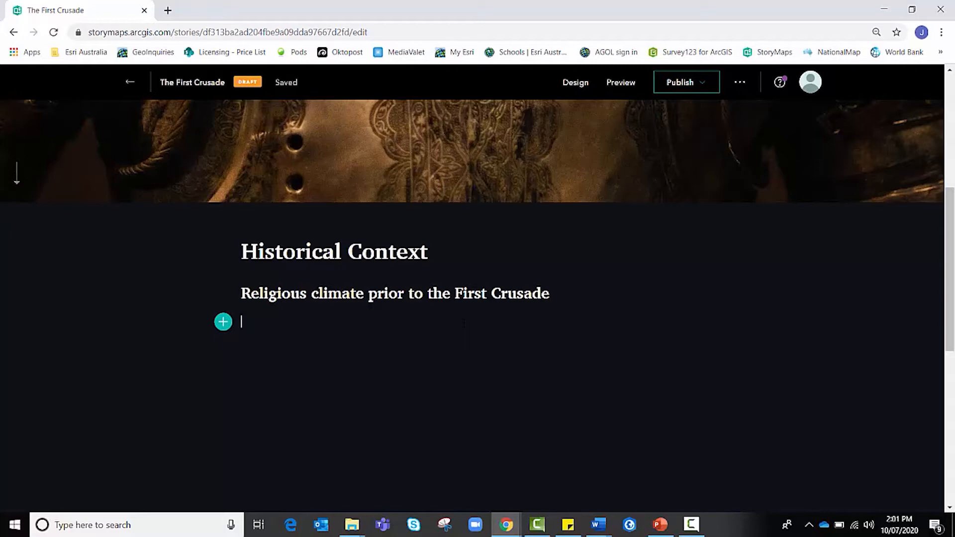
key(alt+Tab)
key(alt+Tab)
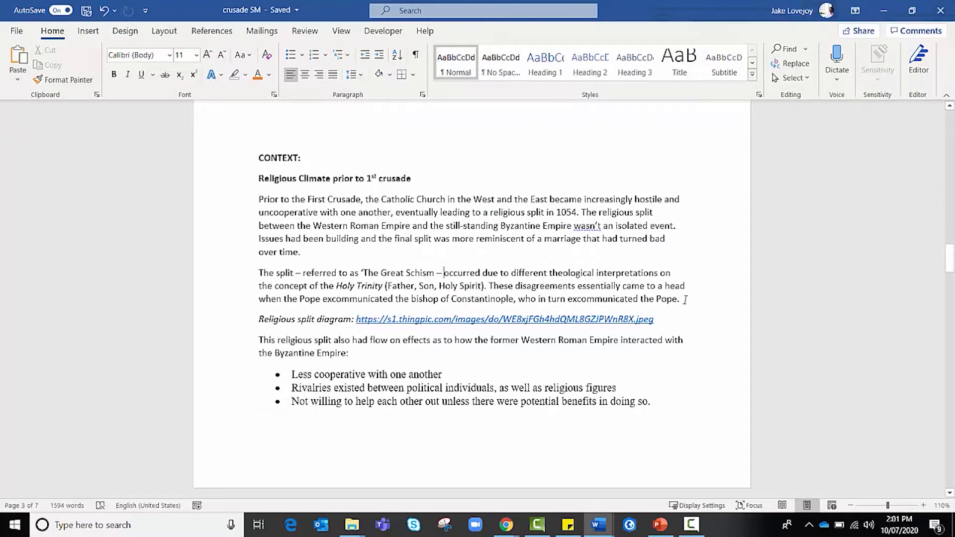
- Paste the two Word paragraphs on the 1054 split and Great Schism under the subheading
drag(685, 299, 265, 198)
key(ctrl+c)
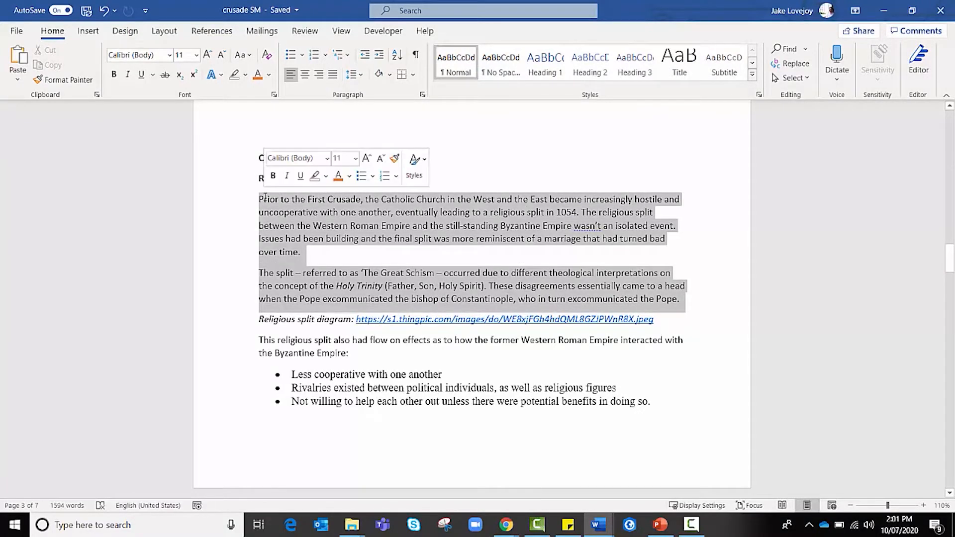
key(alt+Tab)
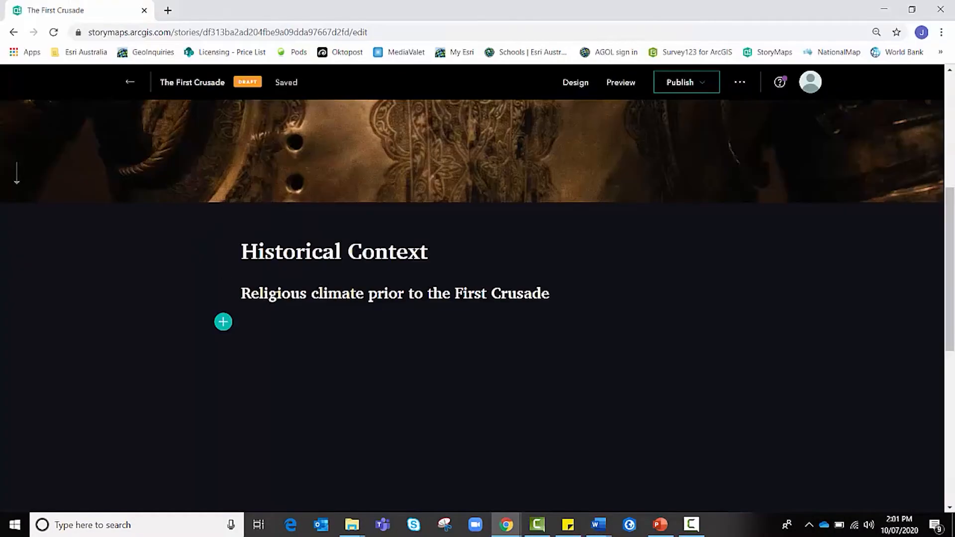
key(ctrl+v)
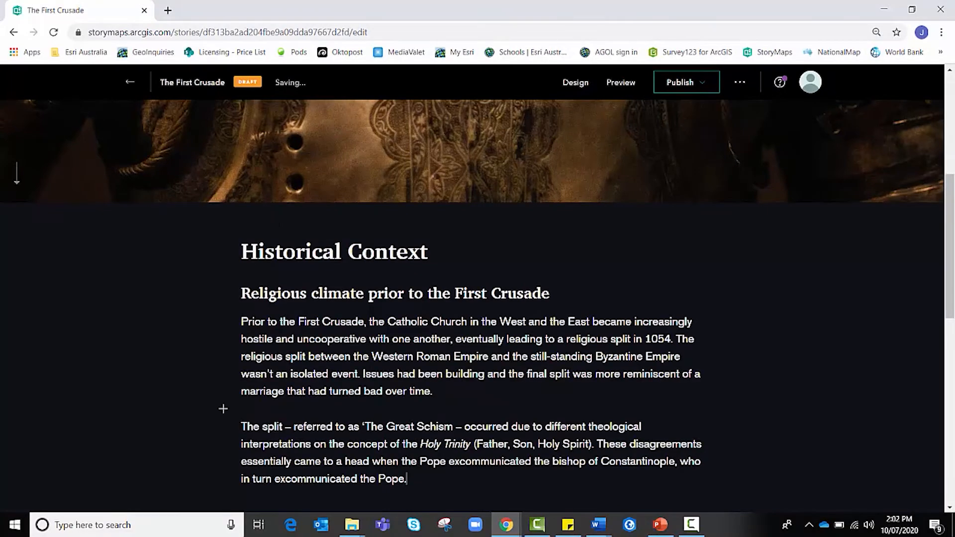
scroll(472, 318, down, 1)
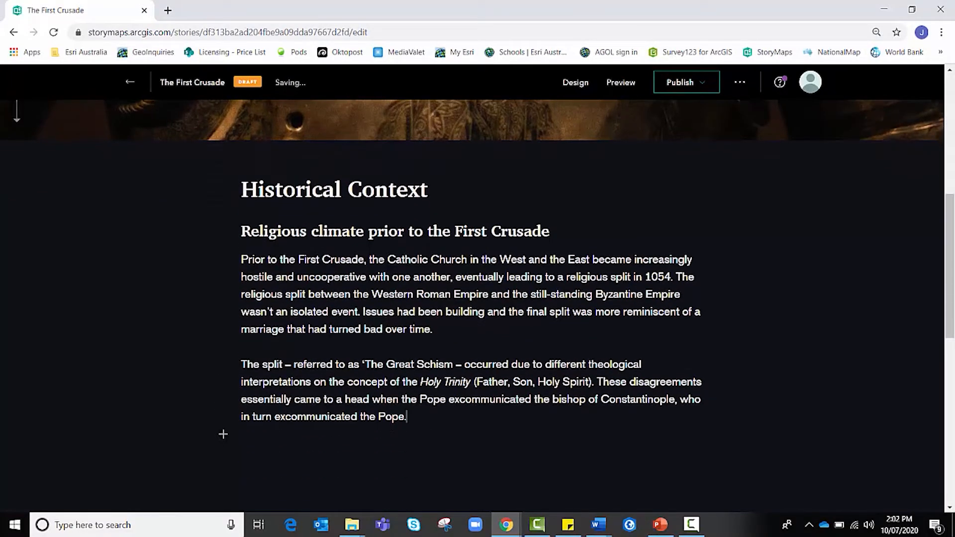
scroll(471, 299, down, 2)
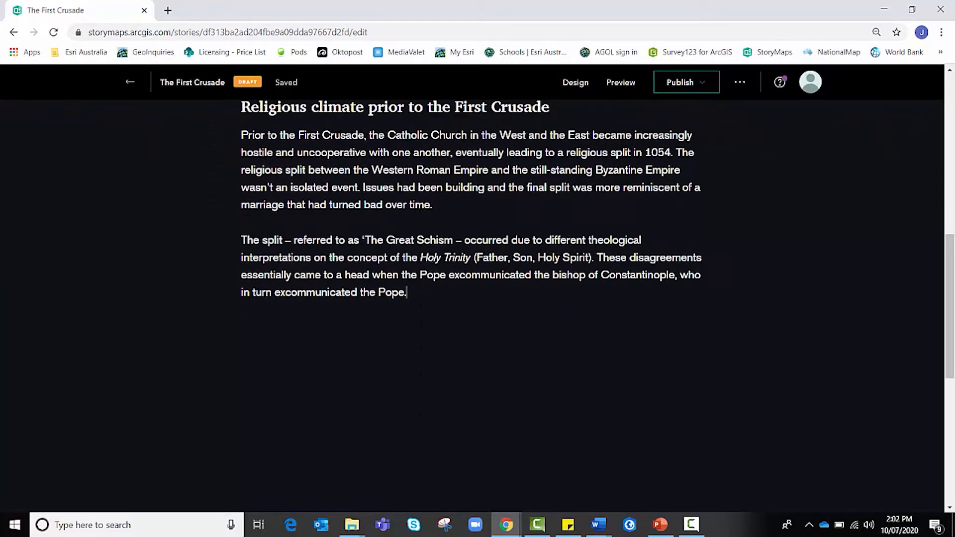
key(Return)
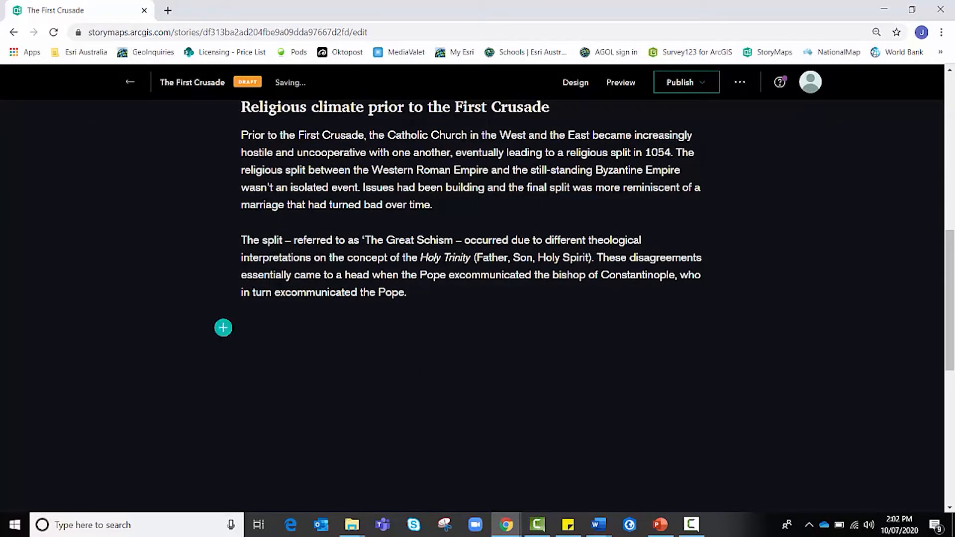
key(alt+Tab)
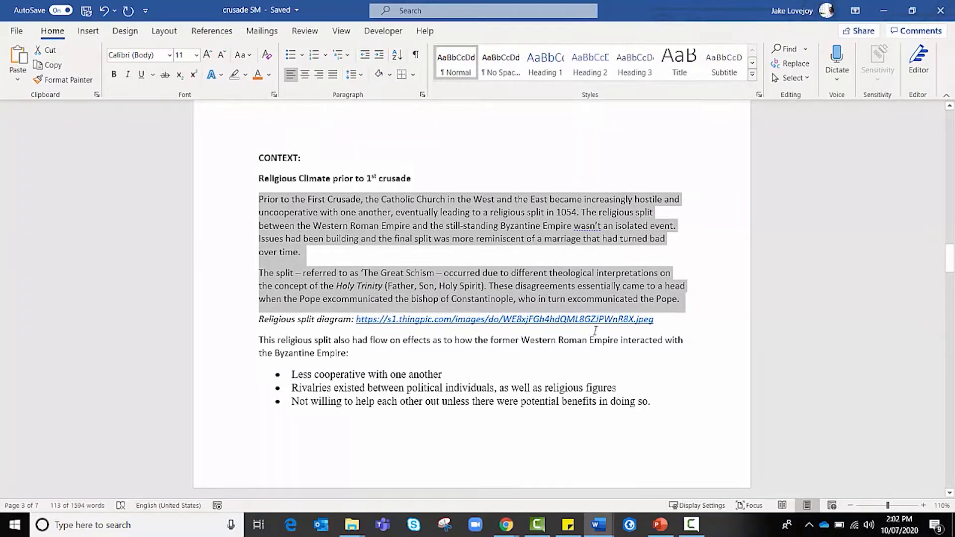
- Add an image block below the paragraphs using the religious split diagram's web link copied from Word
drag(660, 321, 541, 325)
key(ctrl+c)
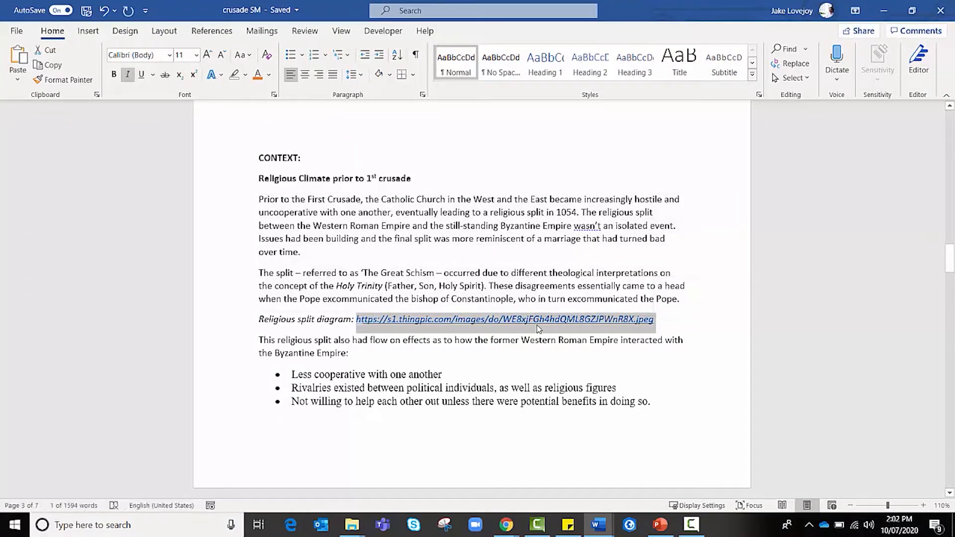
key(alt+Tab)
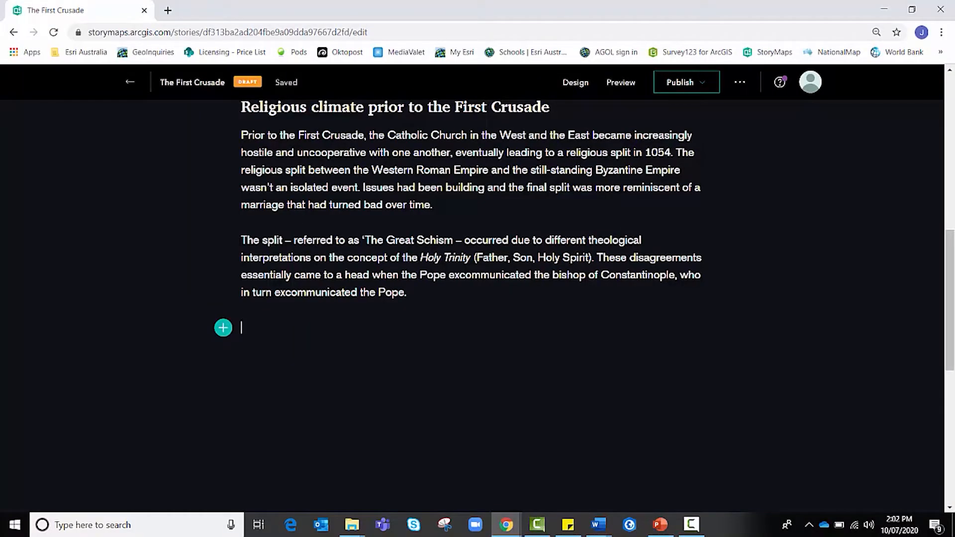
click(223, 328)
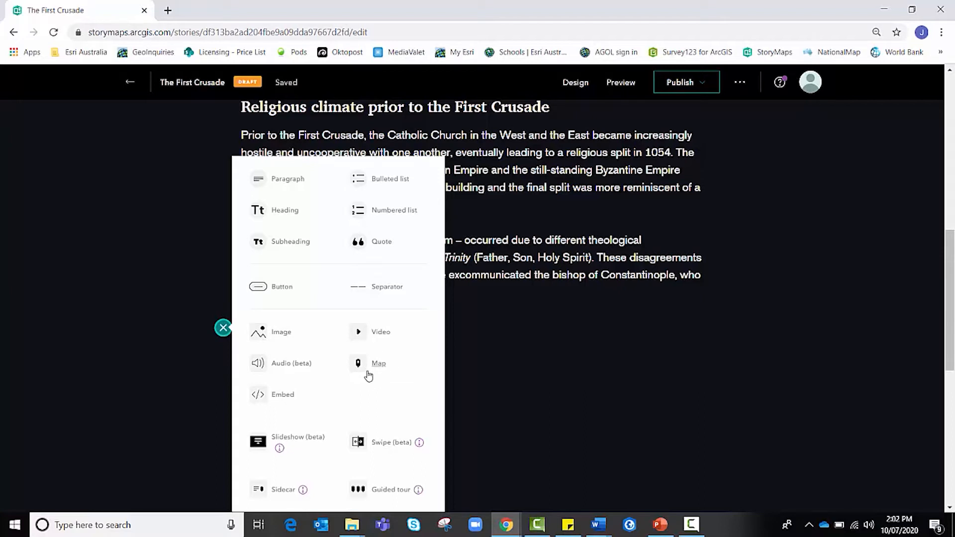
click(281, 332)
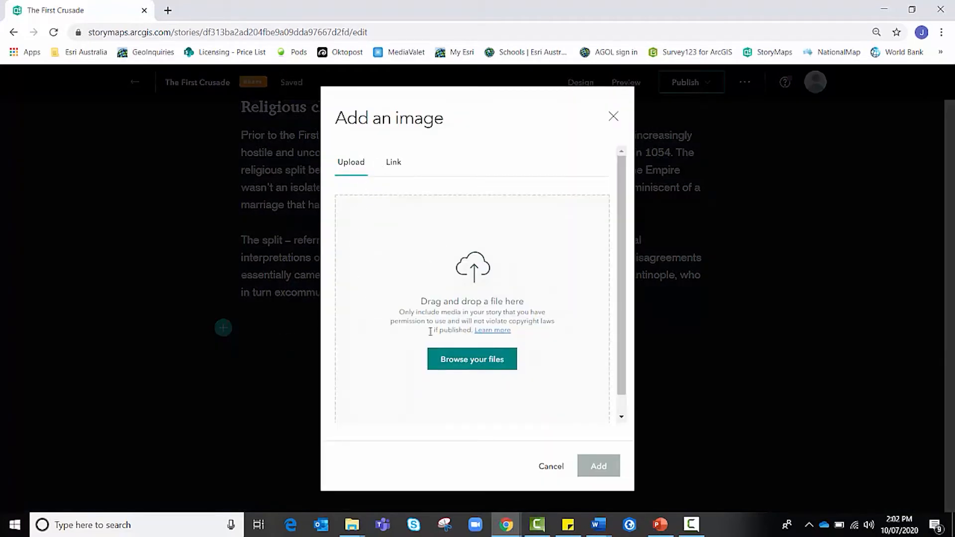
click(396, 170)
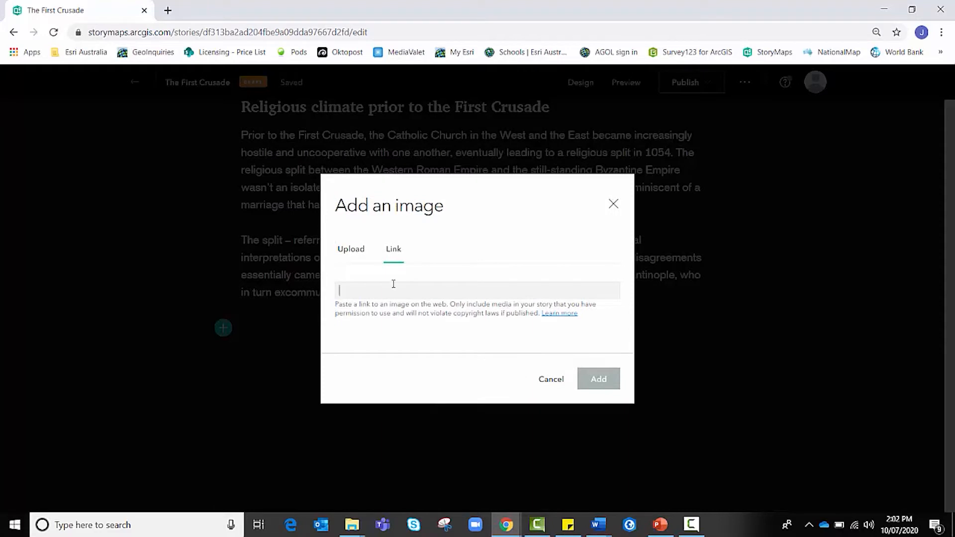
key(ctrl+v)
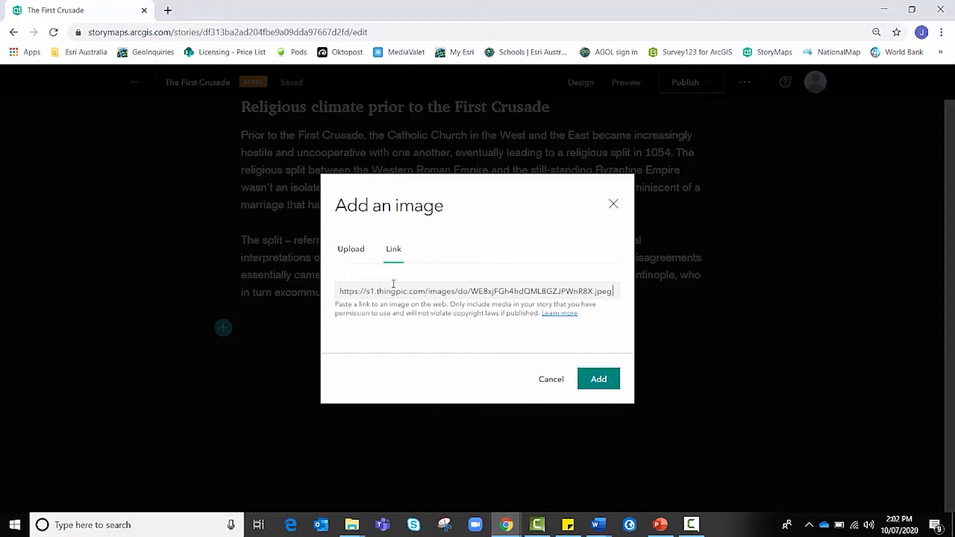
click(595, 380)
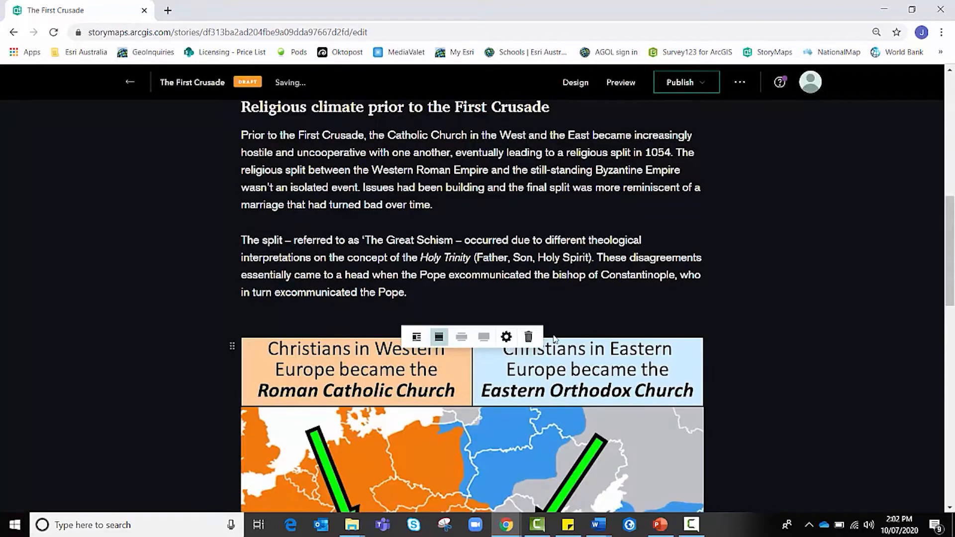
- Add the caption 'The Great Schism' beneath the schism split diagram image
scroll(695, 340, down, 1)
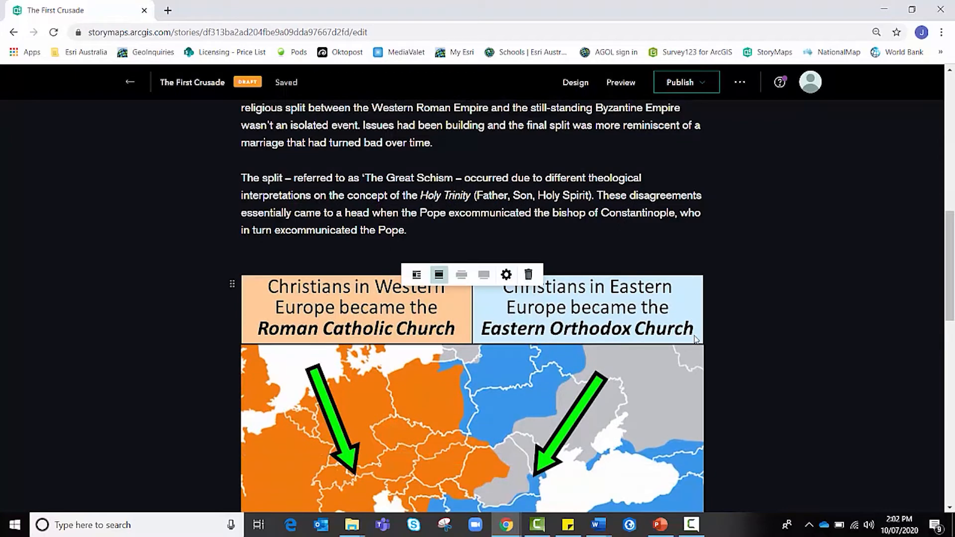
scroll(695, 339, up, 1)
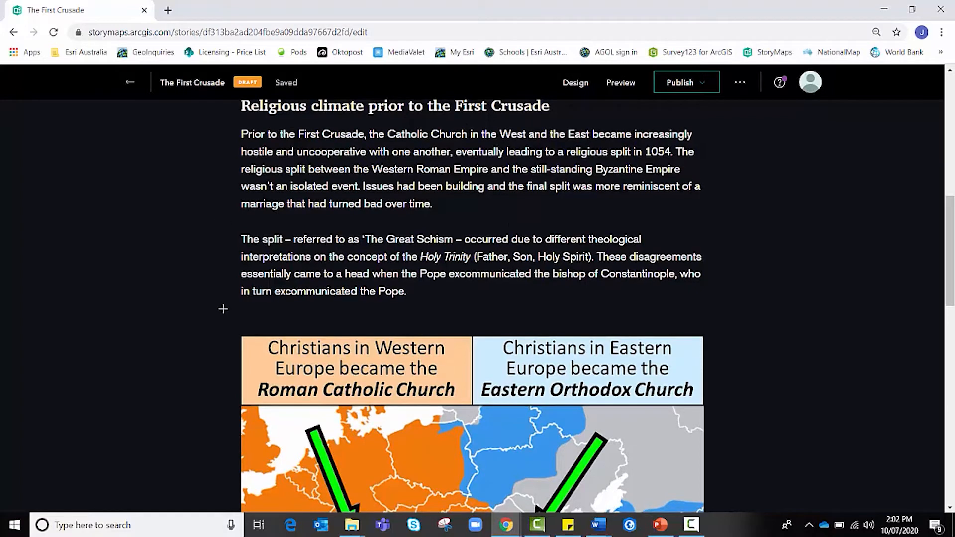
scroll(473, 299, down, 6)
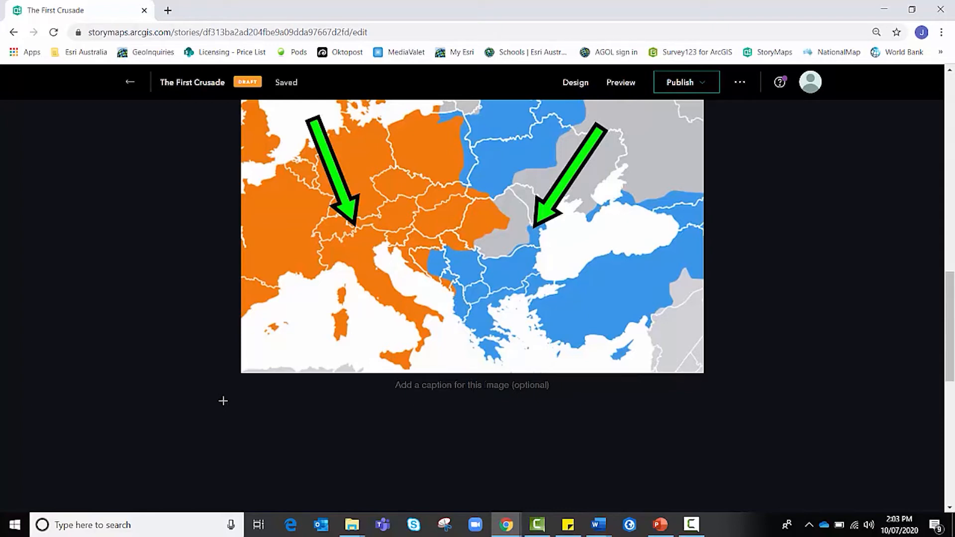
text(The Great)
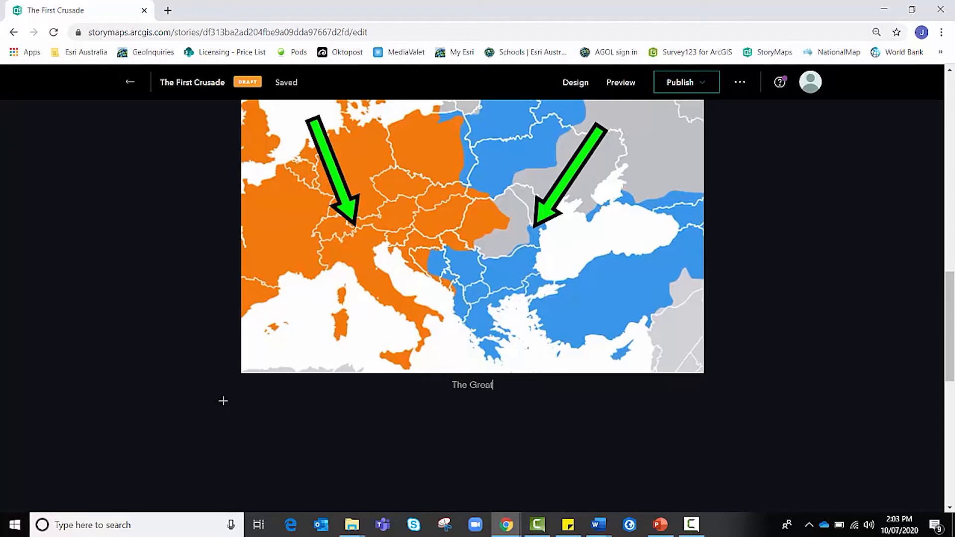
text( Schism)
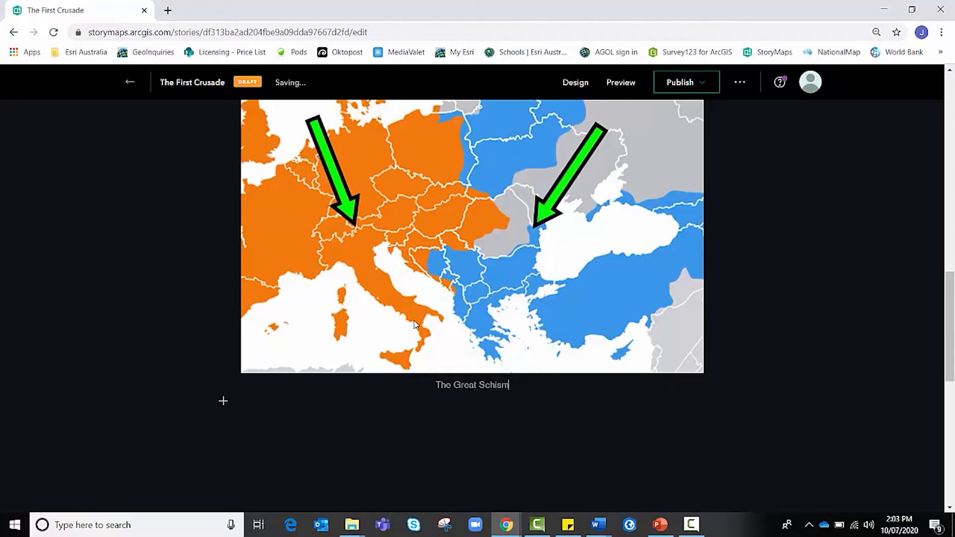
key(Return)
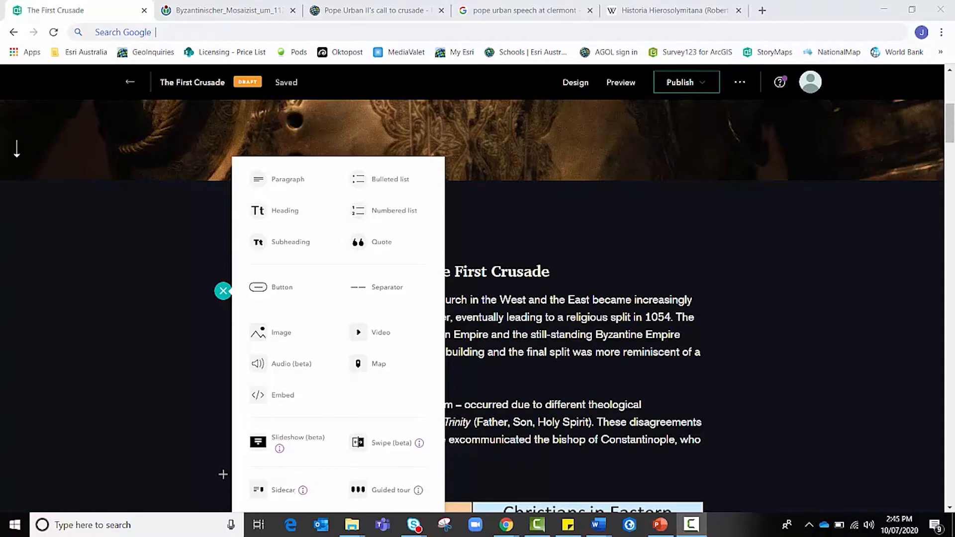
- Close the open block list and bring up the add-content menu after the Princes' Crusade text
click(591, 404)
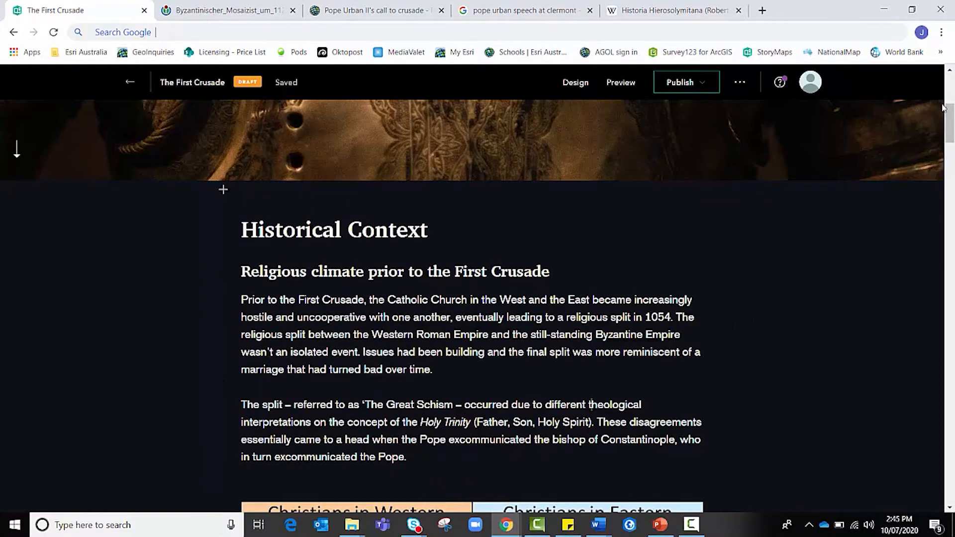
drag(952, 116, 953, 455)
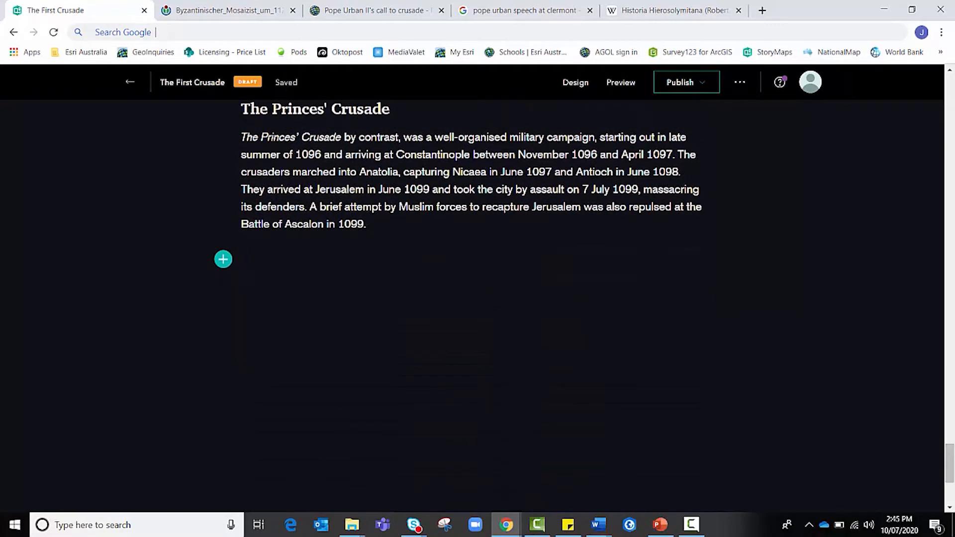
click(224, 260)
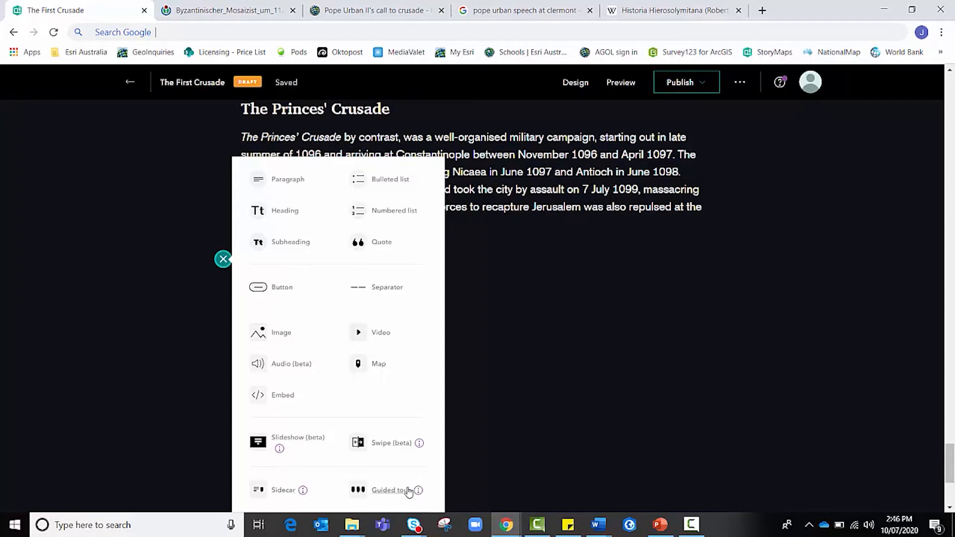
- Insert a Sidecar block with the Floating panel layout after the Princes' Crusade section
mouse_move(419, 491)
click(283, 491)
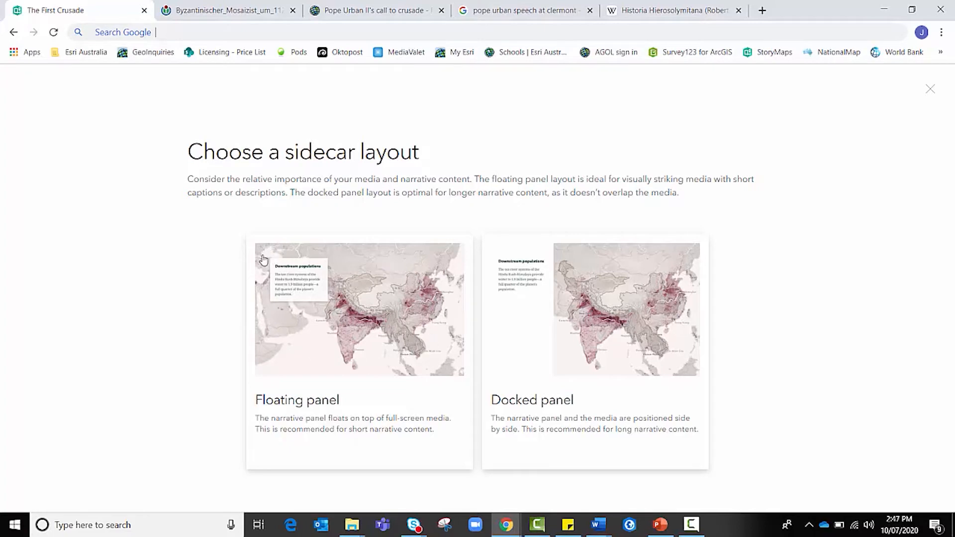
click(399, 324)
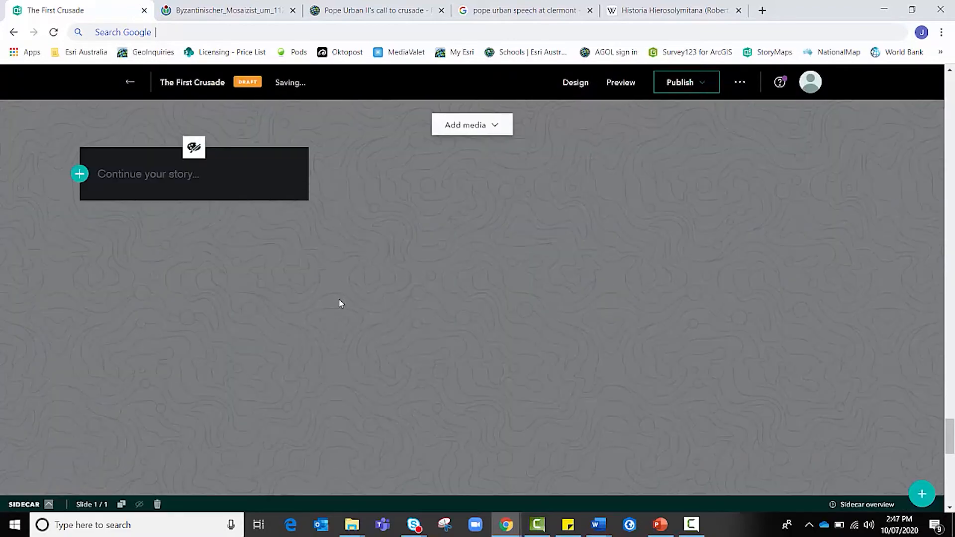
scroll(617, 274, up, 7)
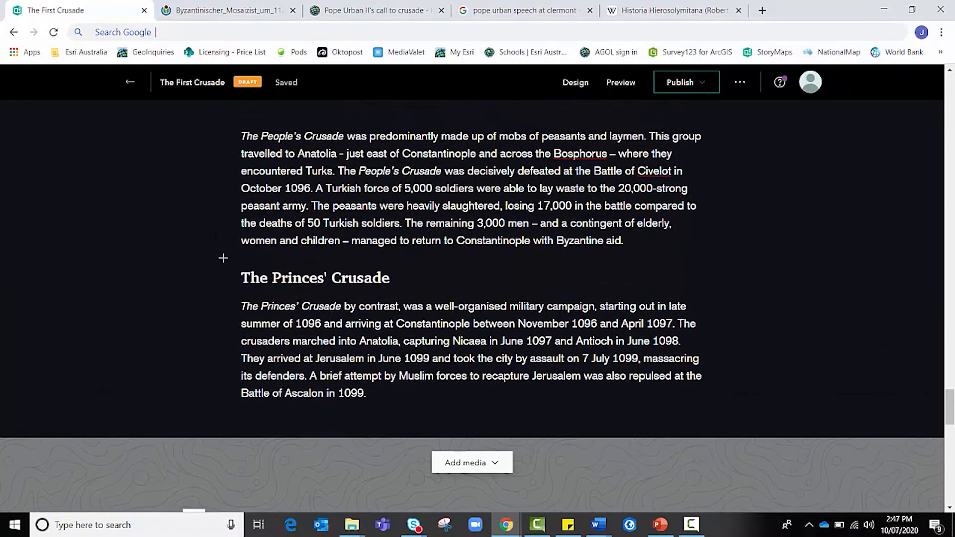
scroll(647, 258, down, 7)
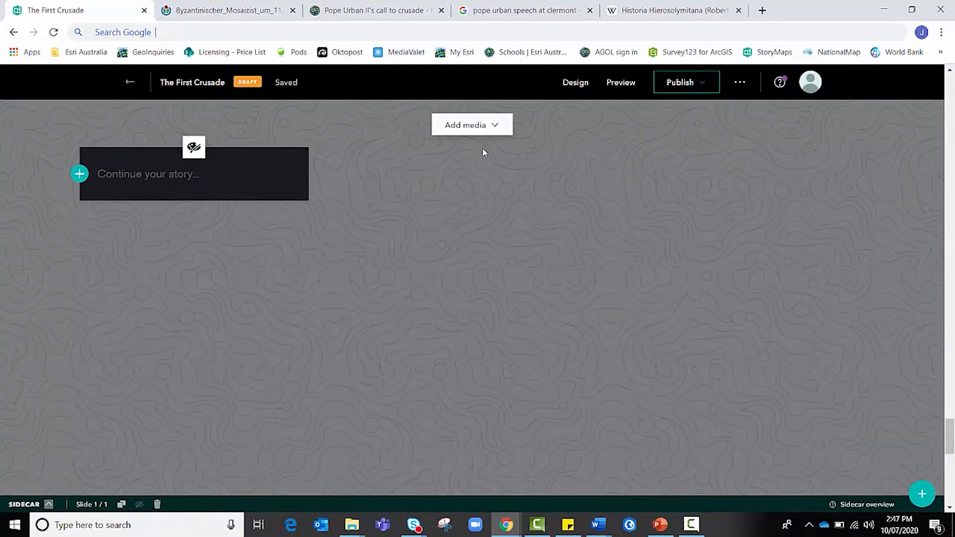
- Add a map to the sidecar slide and choose New express map
click(486, 134)
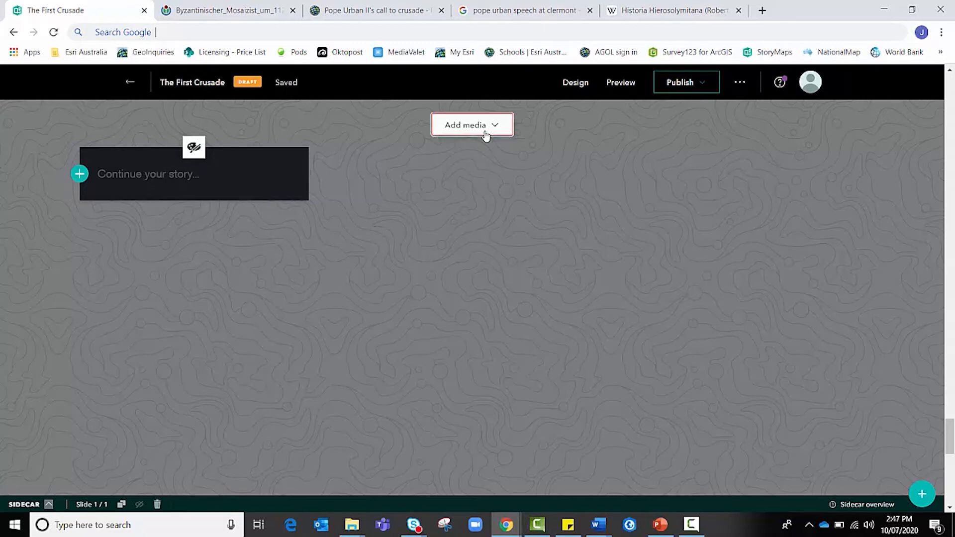
click(478, 187)
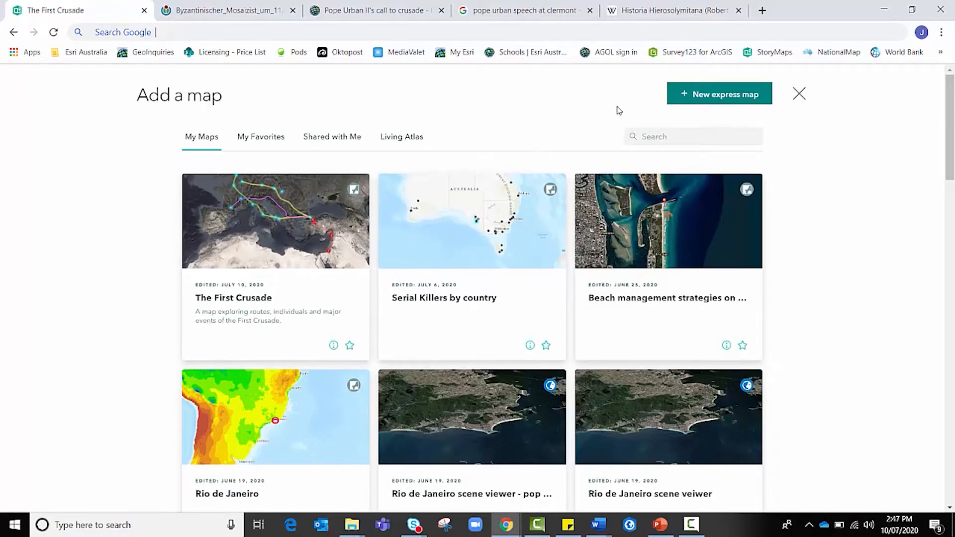
click(698, 96)
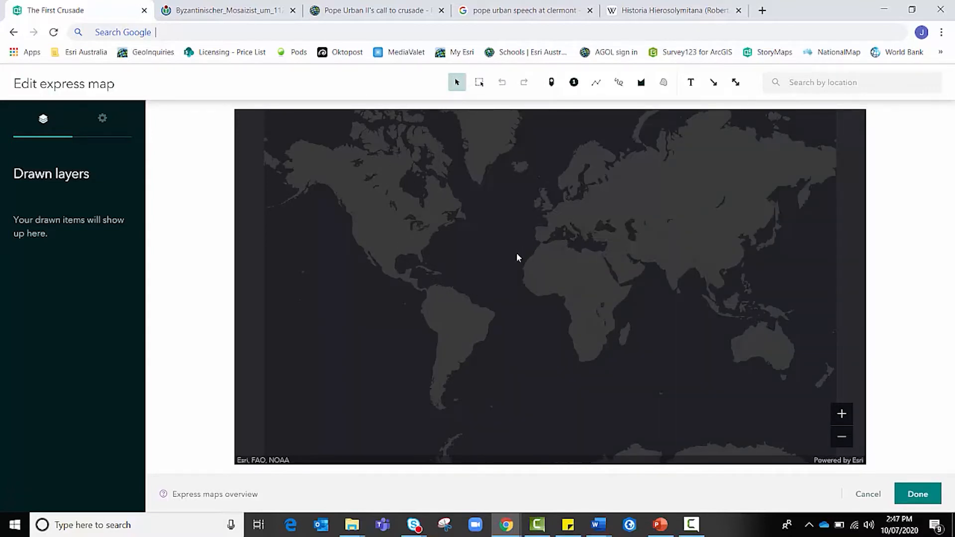
drag(592, 291, 599, 328)
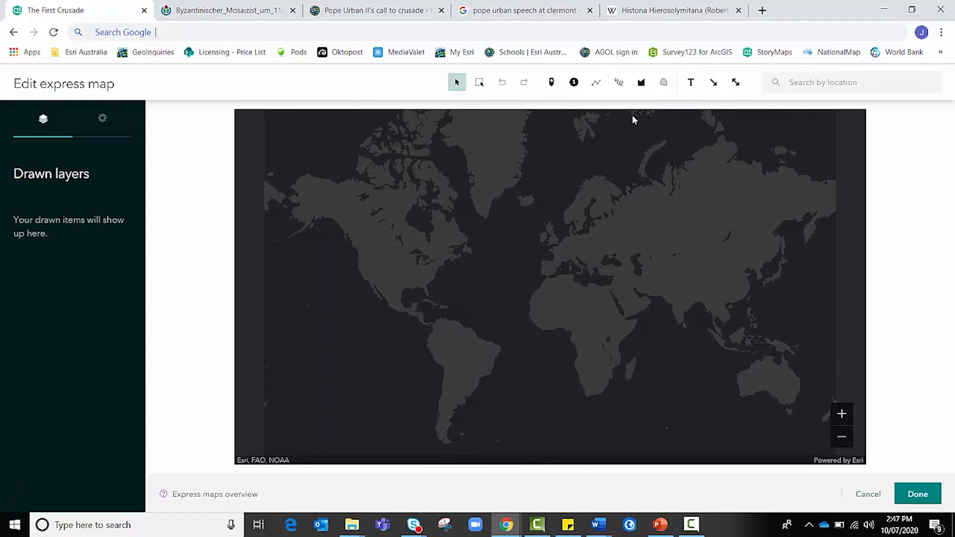
click(101, 120)
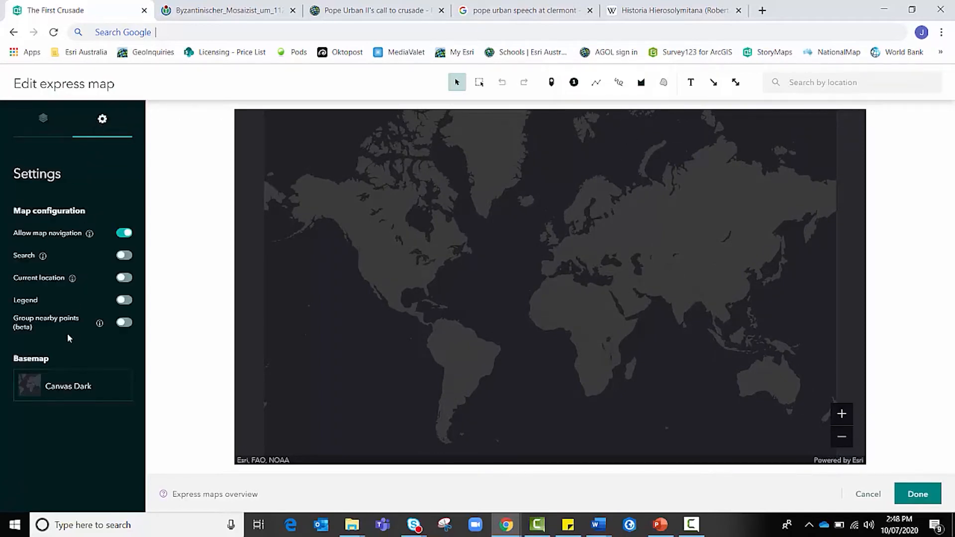
click(72, 388)
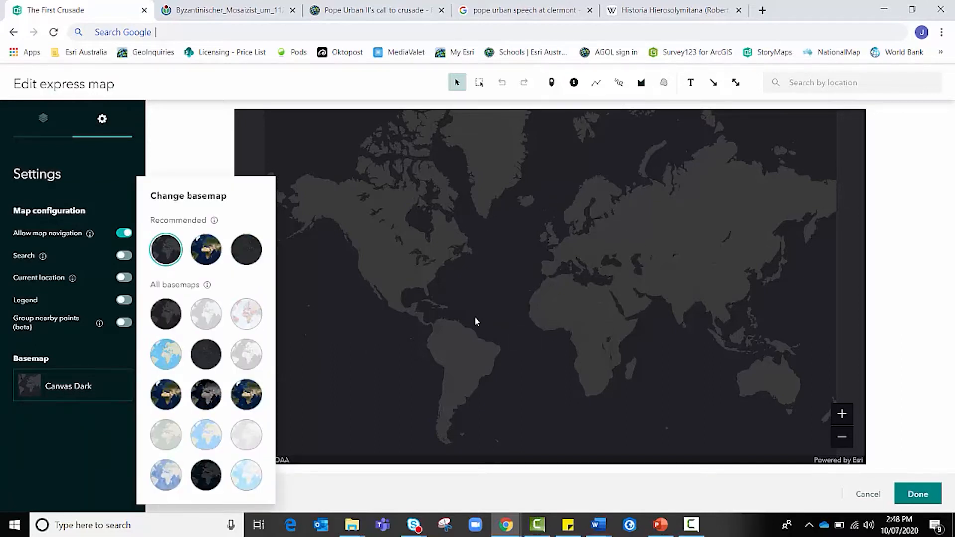
drag(454, 240, 492, 293)
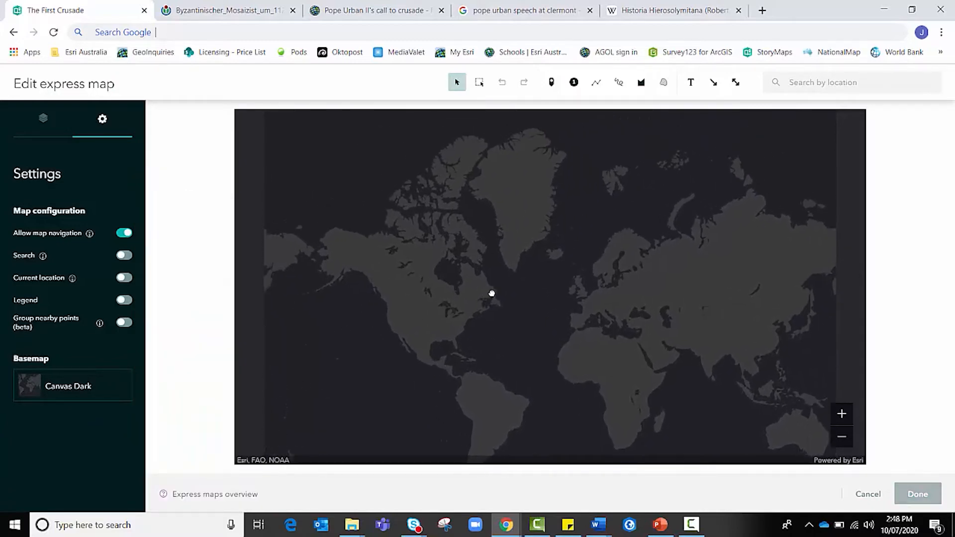
click(83, 383)
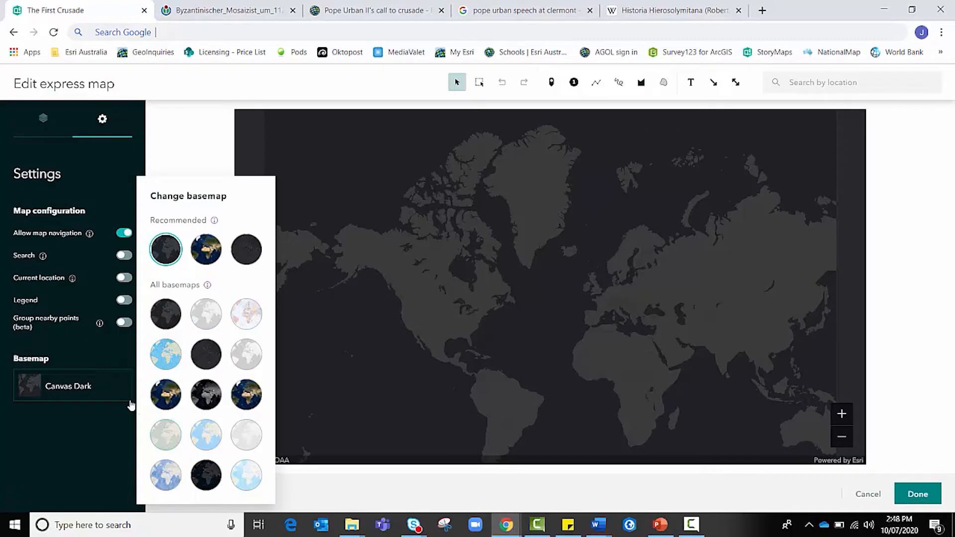
click(103, 379)
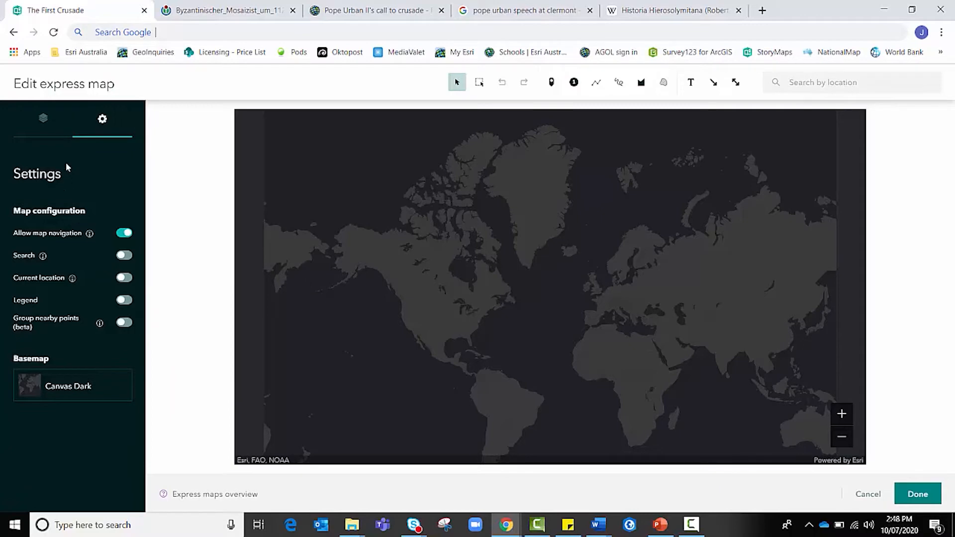
click(46, 128)
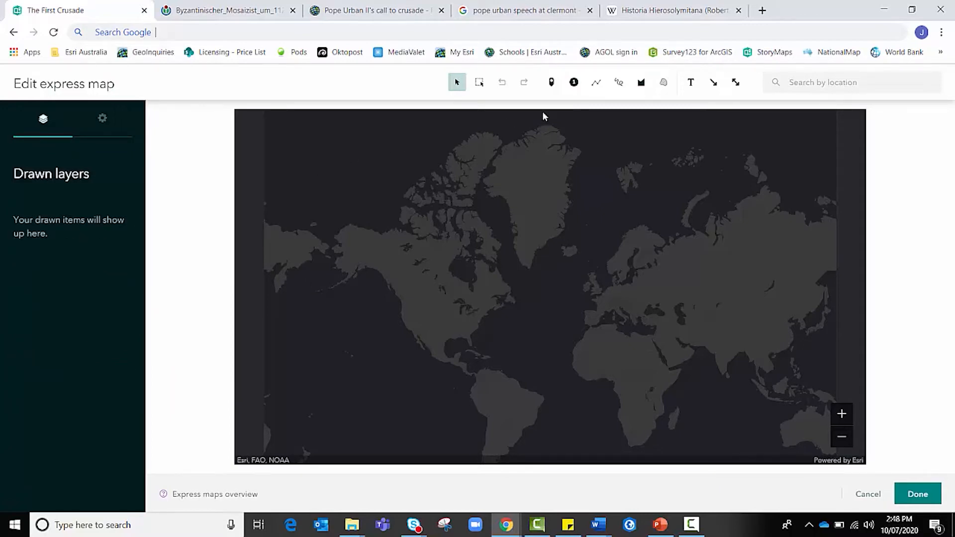
- Drop a point over Eastern Europe labelled 'Mainland Europe' on the express map
click(551, 82)
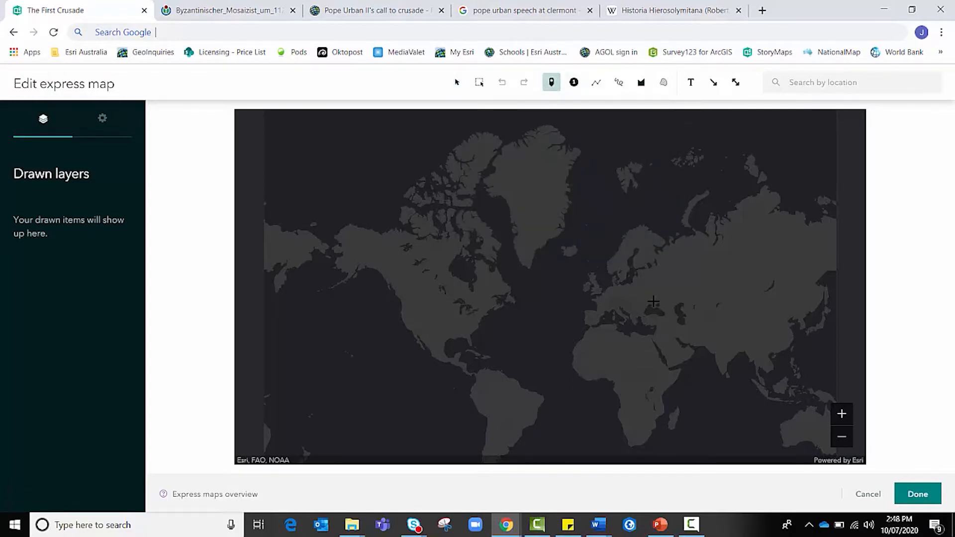
click(640, 293)
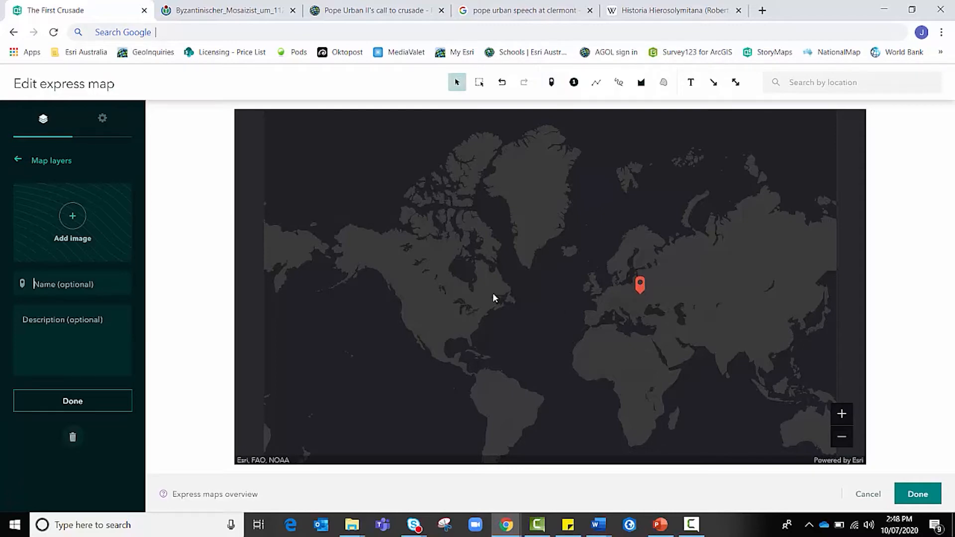
text(Mainland Europe)
click(80, 401)
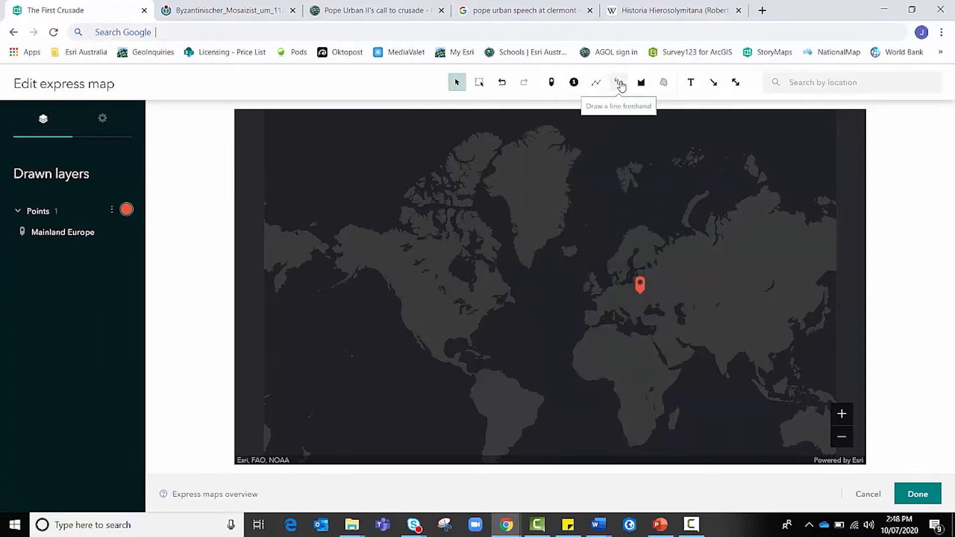
- Draw a curved arrow across the Atlantic into Europe, styled cyan and dotted
click(714, 83)
mouse_move(516, 254)
mouse_down()
mouse_move(580, 262)
mouse_move(516, 239)
mouse_move(647, 270)
mouse_up()
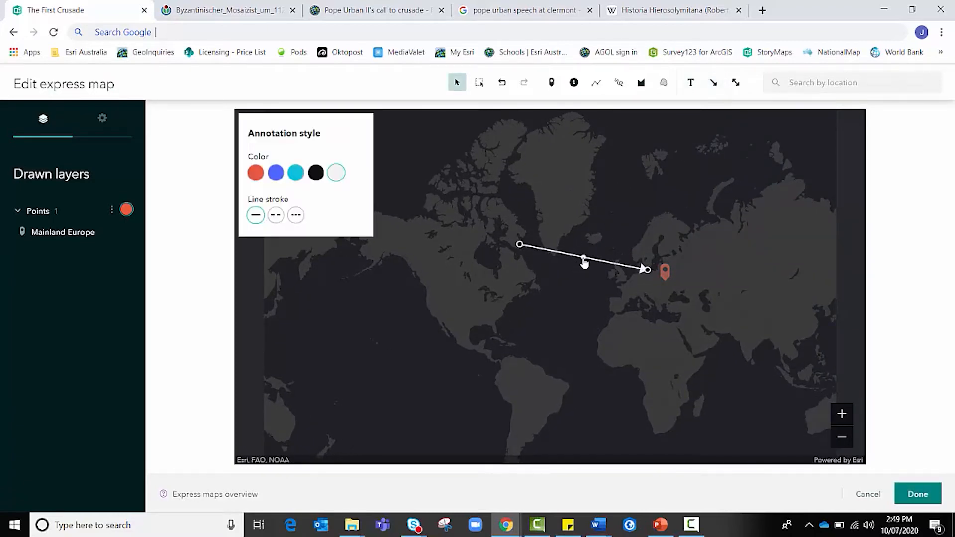
drag(584, 259, 589, 288)
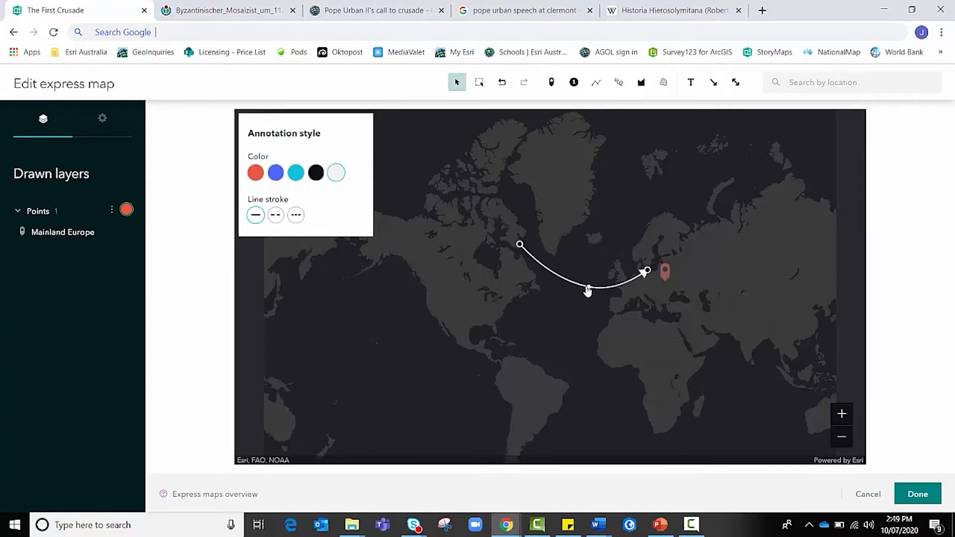
click(295, 173)
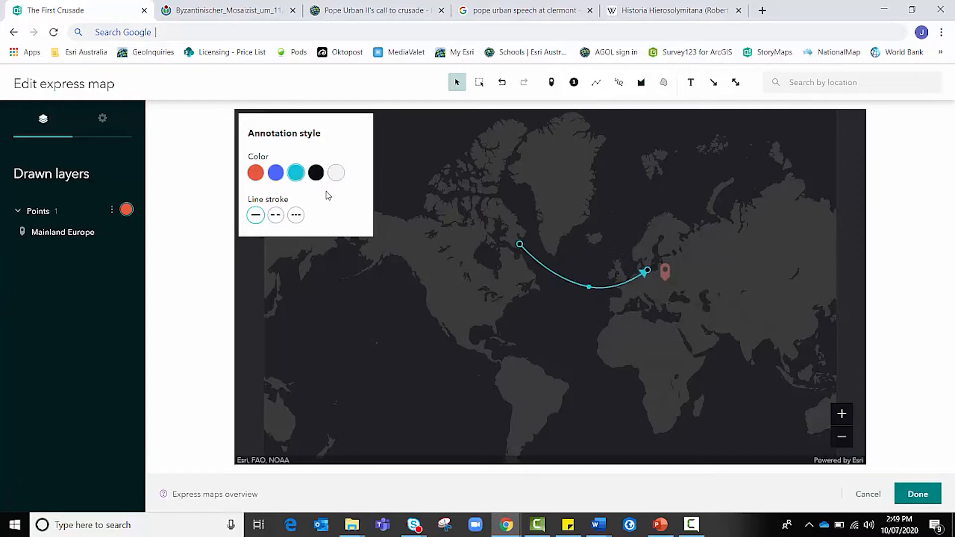
click(295, 216)
- Sketch a red freehand area over northern Russia and place the finished map in the slide
click(663, 83)
mouse_move(696, 226)
mouse_down()
mouse_move(702, 261)
mouse_move(652, 240)
mouse_move(676, 198)
mouse_move(707, 185)
mouse_move(720, 227)
mouse_move(695, 226)
mouse_up()
double_click(695, 226)
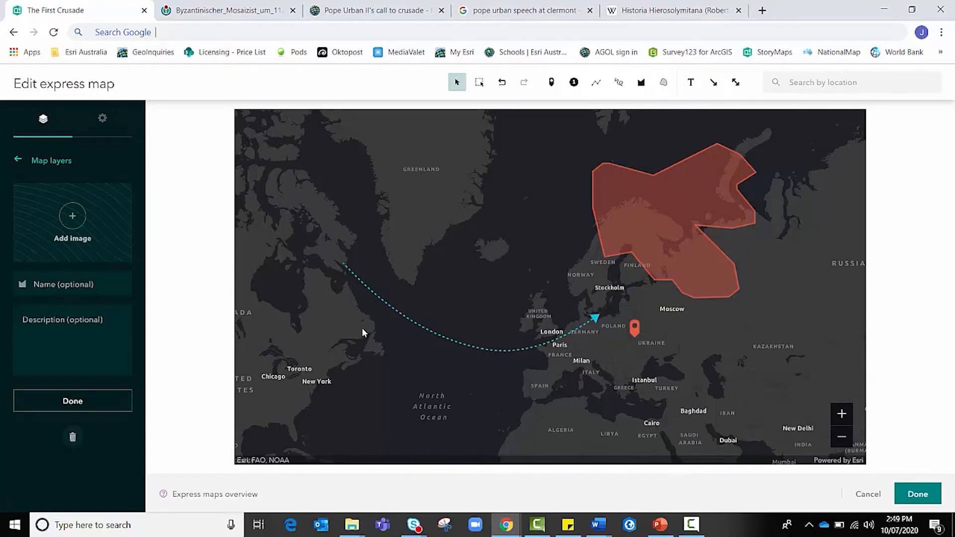
click(927, 494)
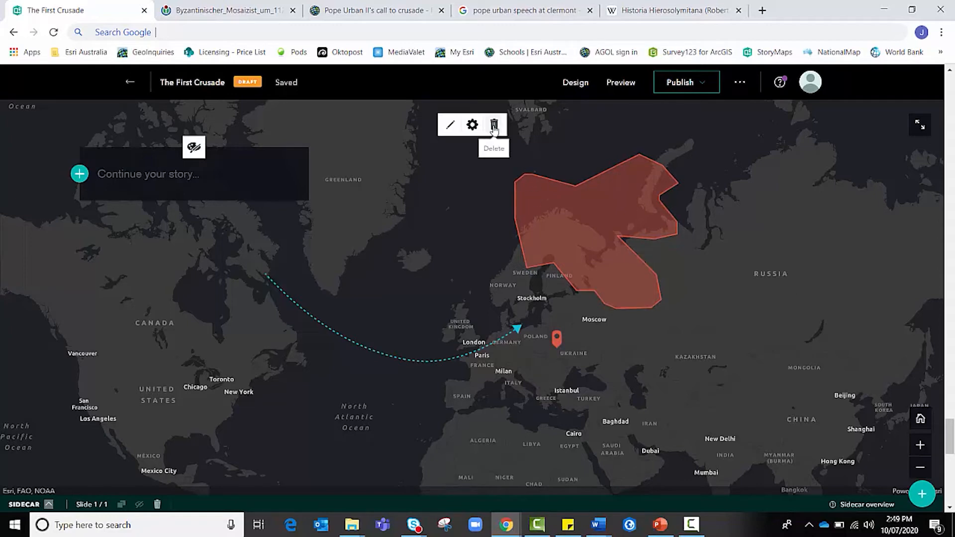
- Delete the express map from the sidecar slide and bring up the Add a map dialog instead
click(494, 125)
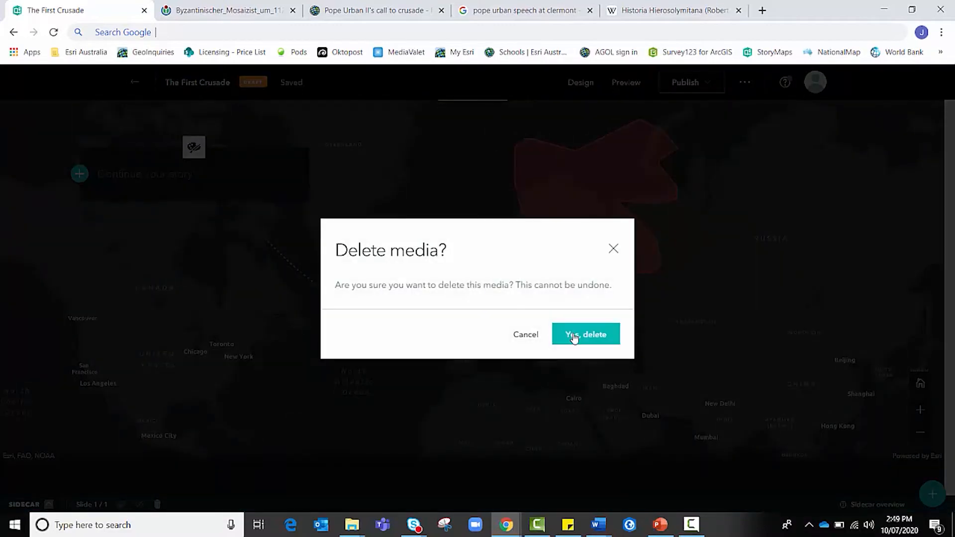
click(574, 338)
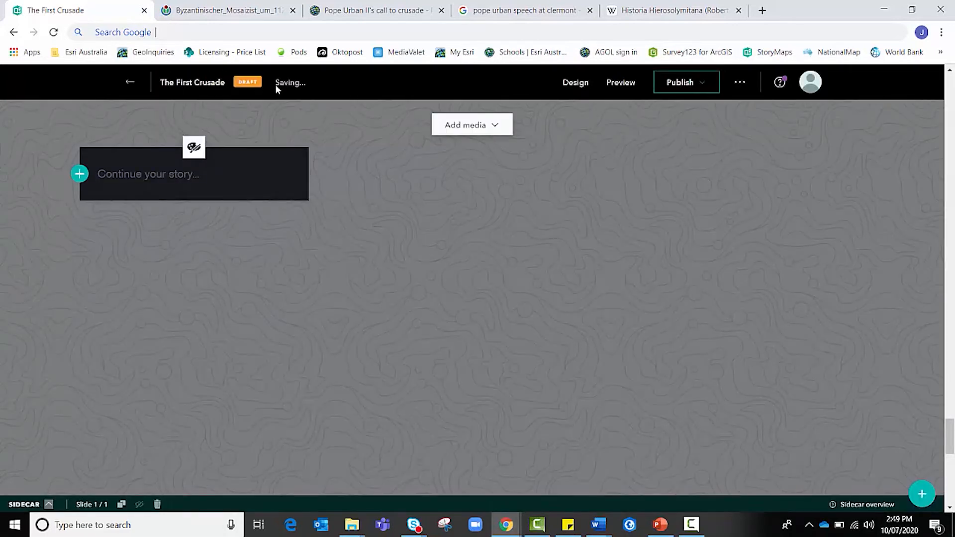
click(476, 128)
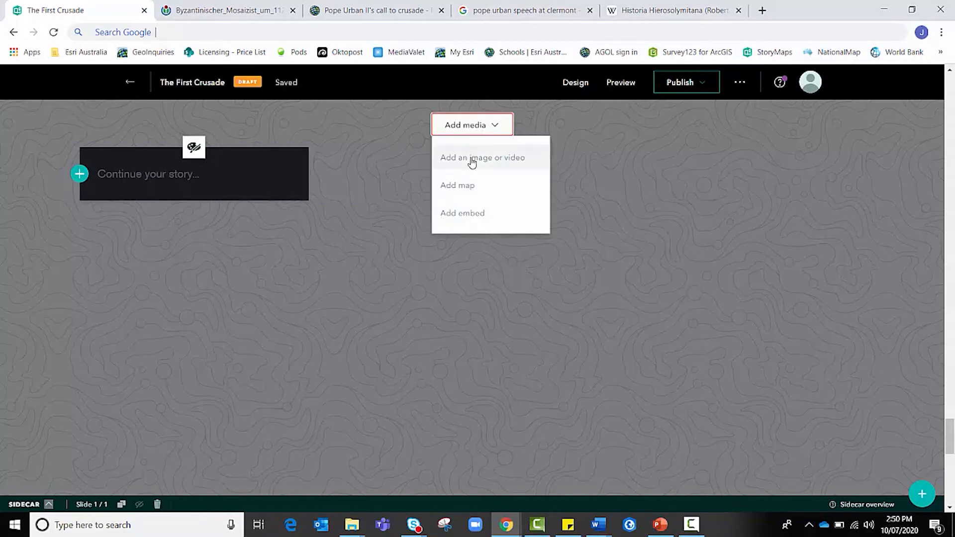
click(472, 190)
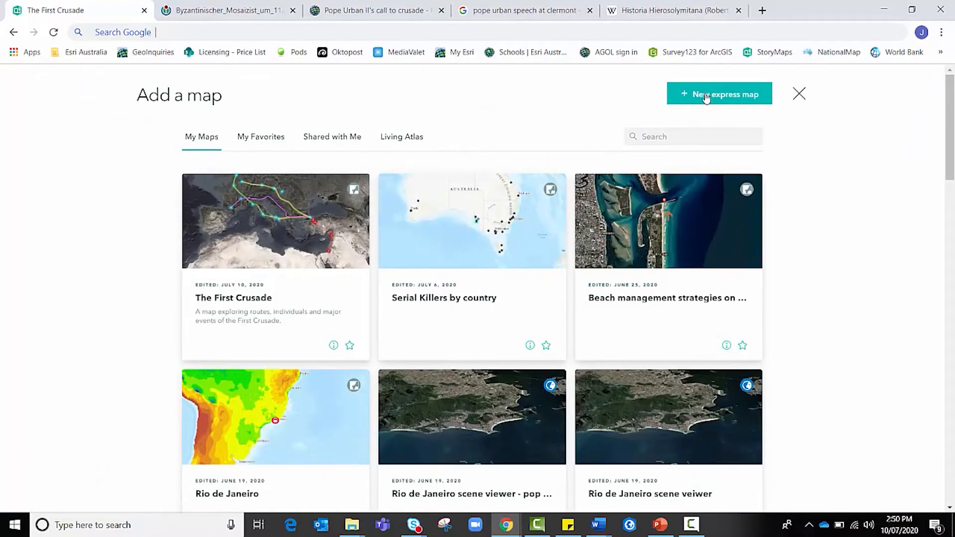
- Select The First Crusade web map and frame it on Italy, the Balkans and the crusade routes
click(249, 253)
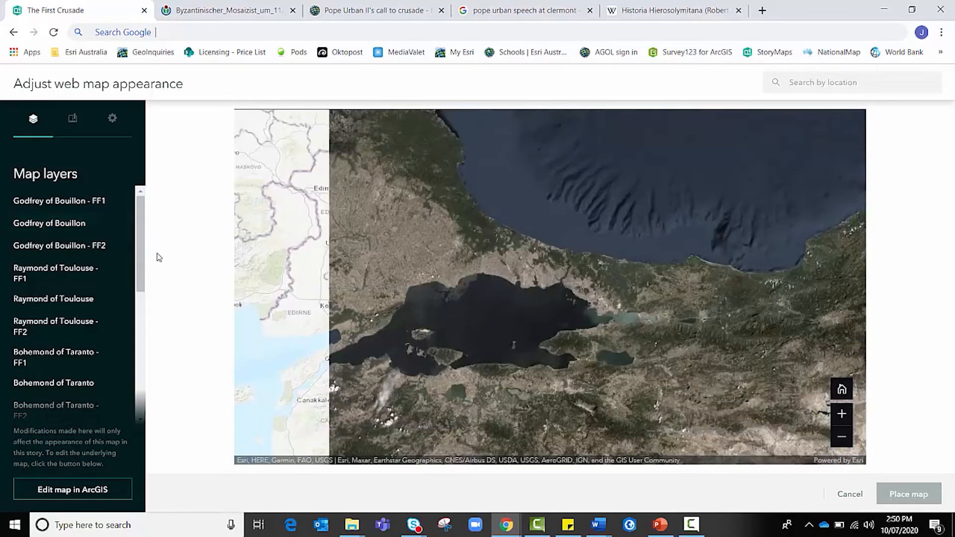
scroll(506, 307, down, 2)
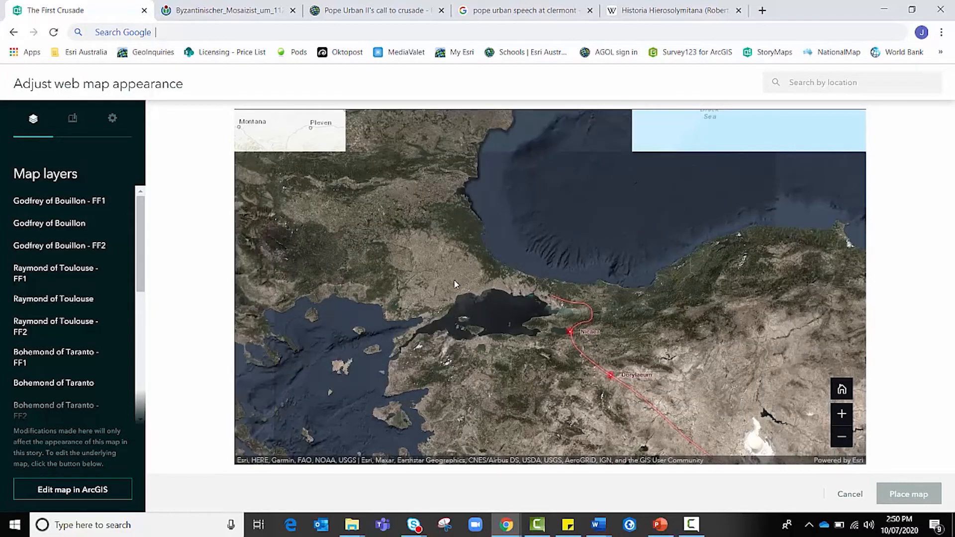
scroll(454, 280, down, 2)
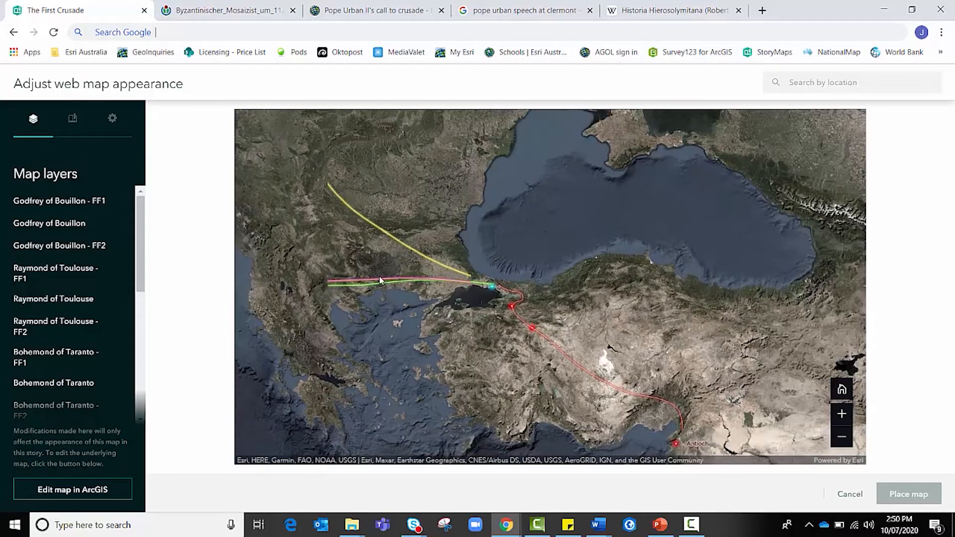
drag(381, 275, 598, 319)
scroll(599, 319, down, 2)
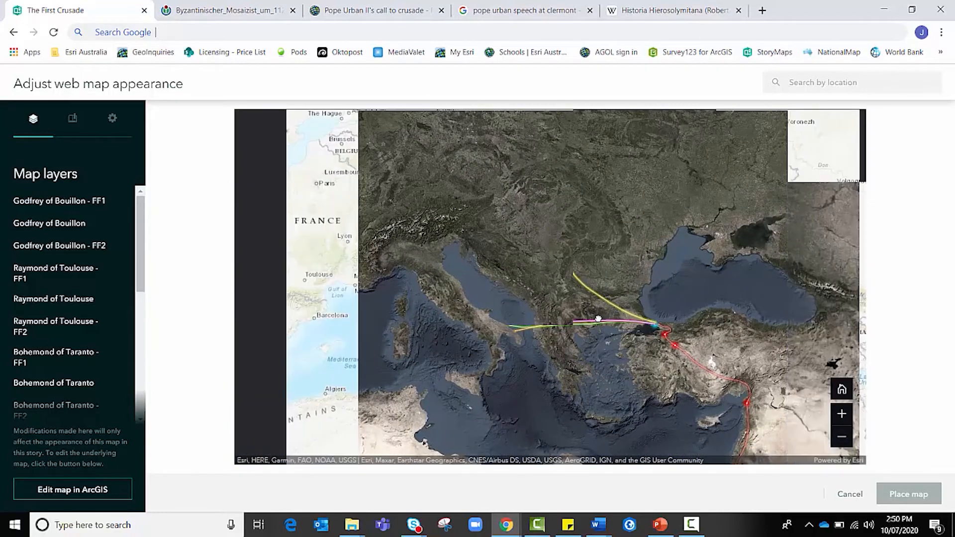
scroll(598, 318, down, 2)
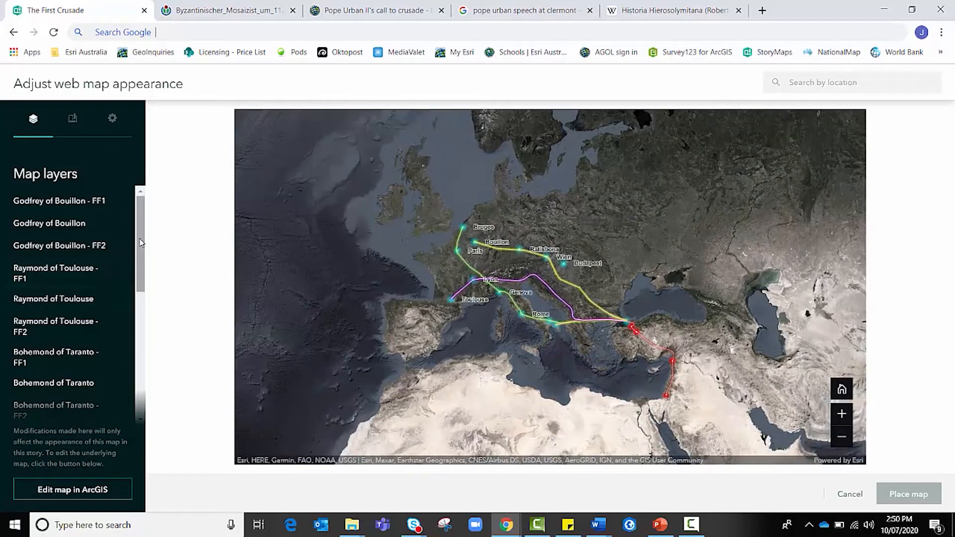
scroll(517, 332, up, 2)
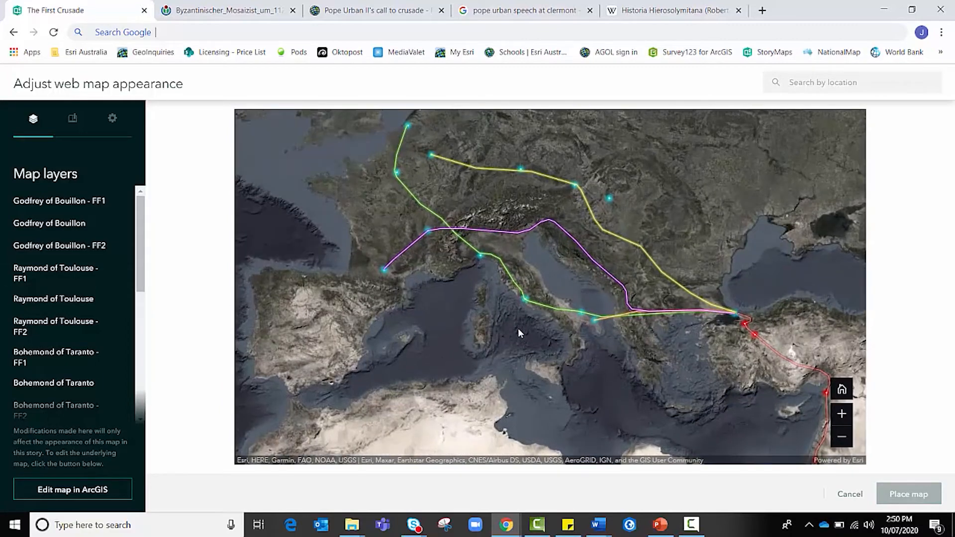
drag(560, 367, 564, 398)
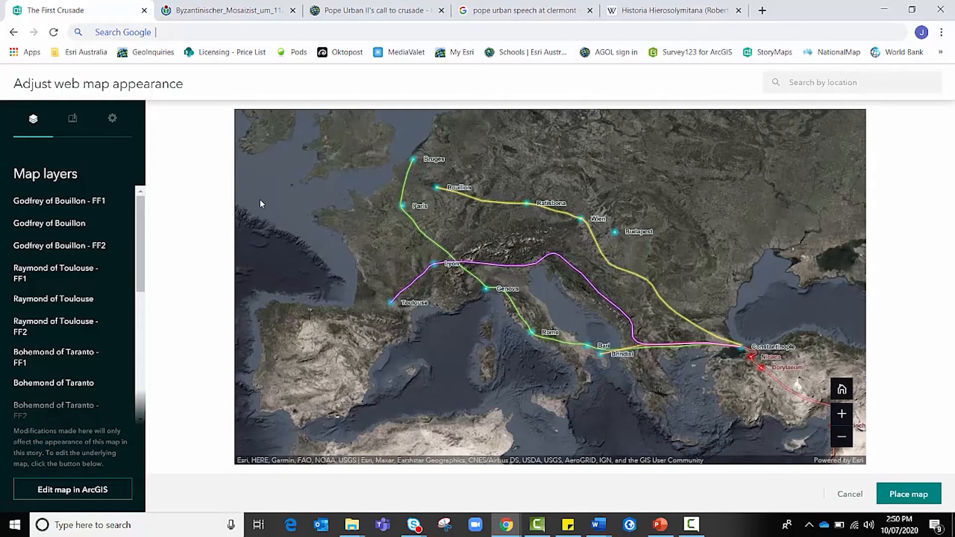
- Turn on the legend for The First Crusade map, check its bookmarks, and place it in the slide
click(114, 121)
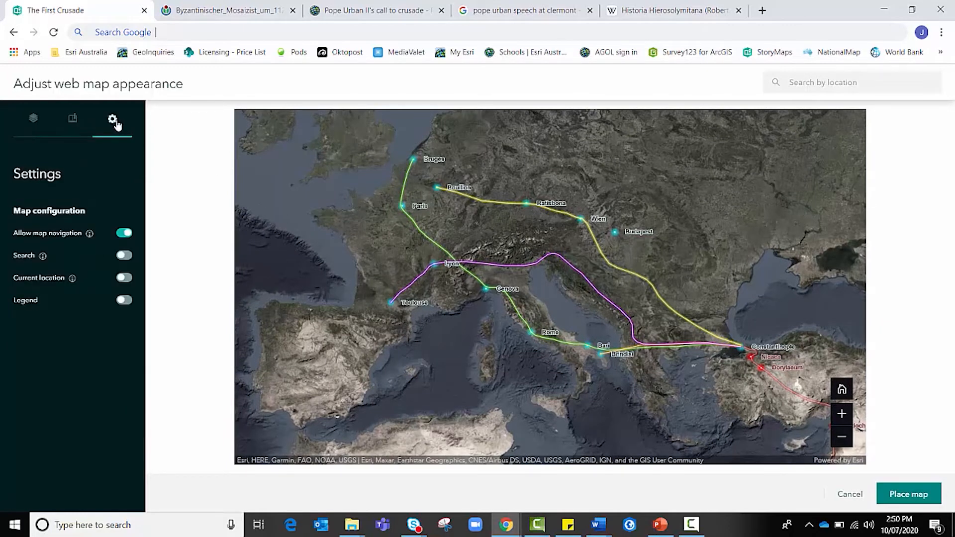
click(122, 301)
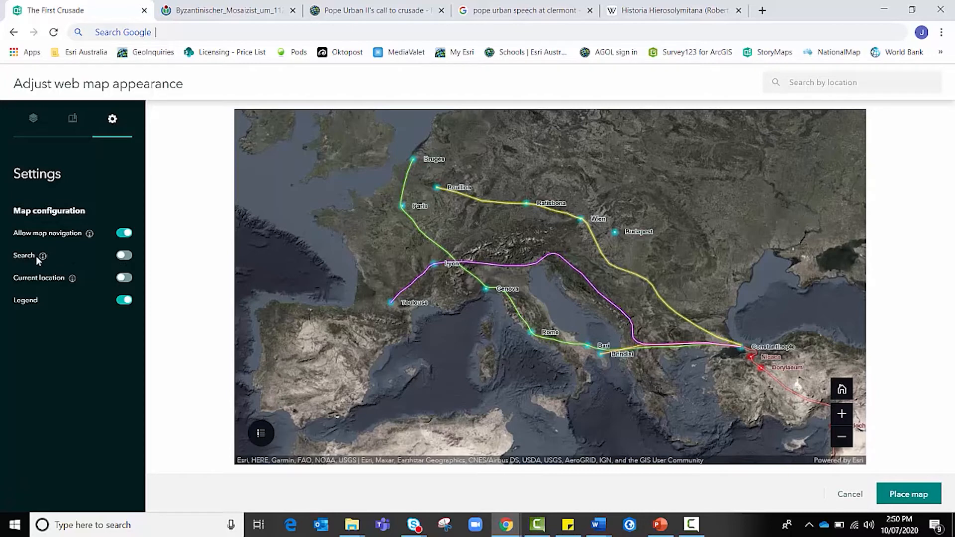
mouse_move(42, 257)
drag(351, 311, 427, 344)
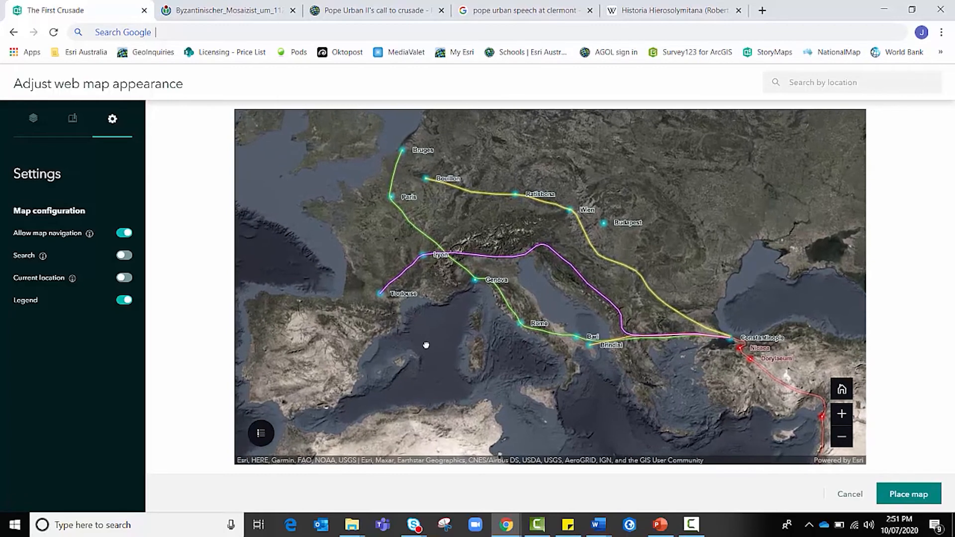
click(71, 129)
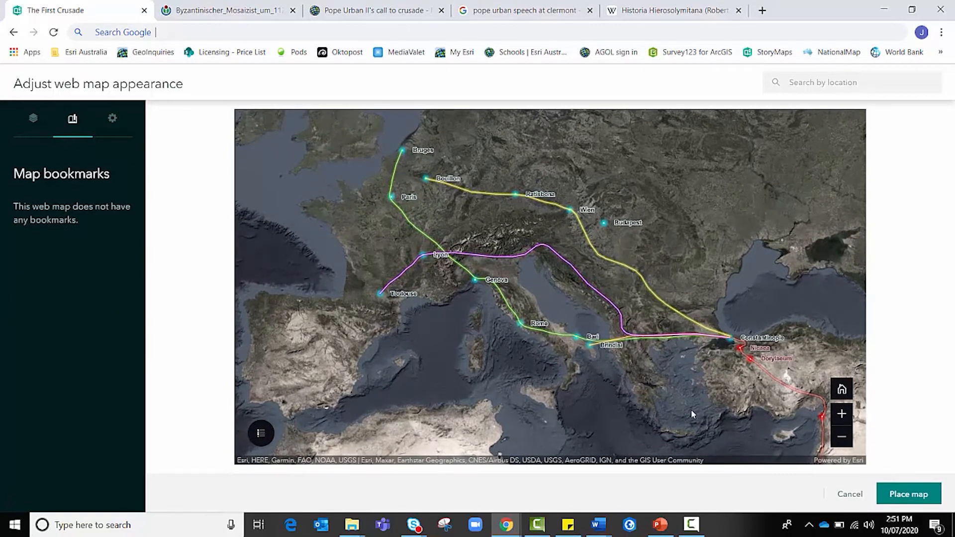
click(113, 120)
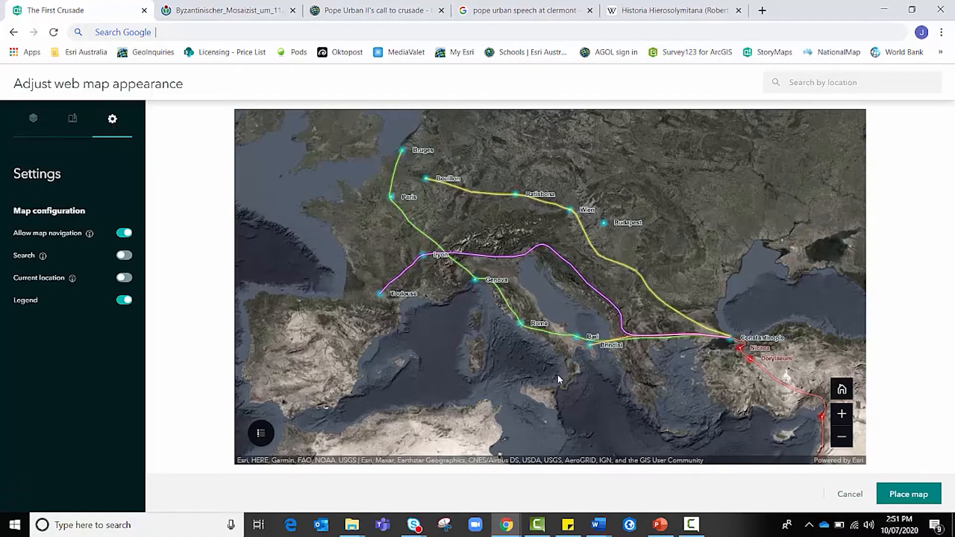
click(901, 497)
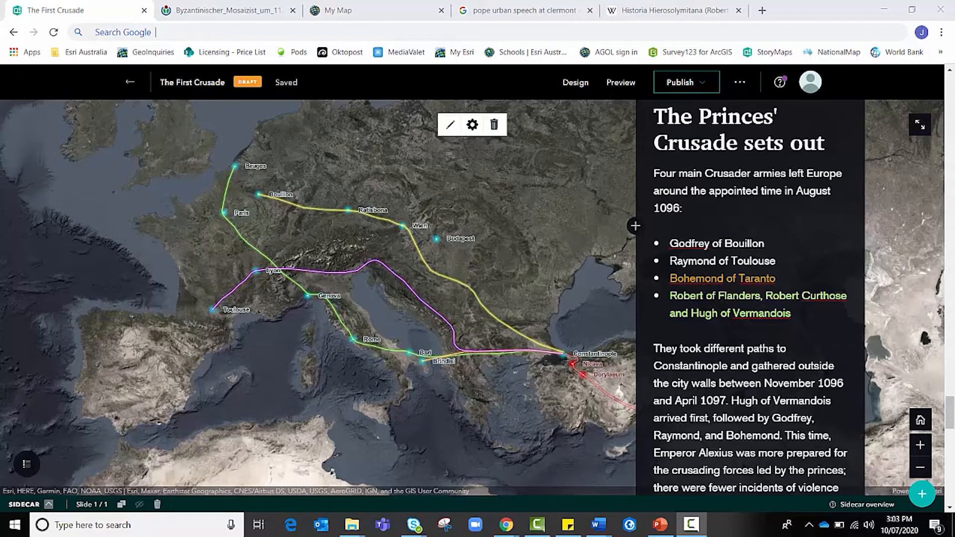
- Set the narrative panel to small and right-aligned, then reframe the map and show its legend
scroll(635, 226, up, 1)
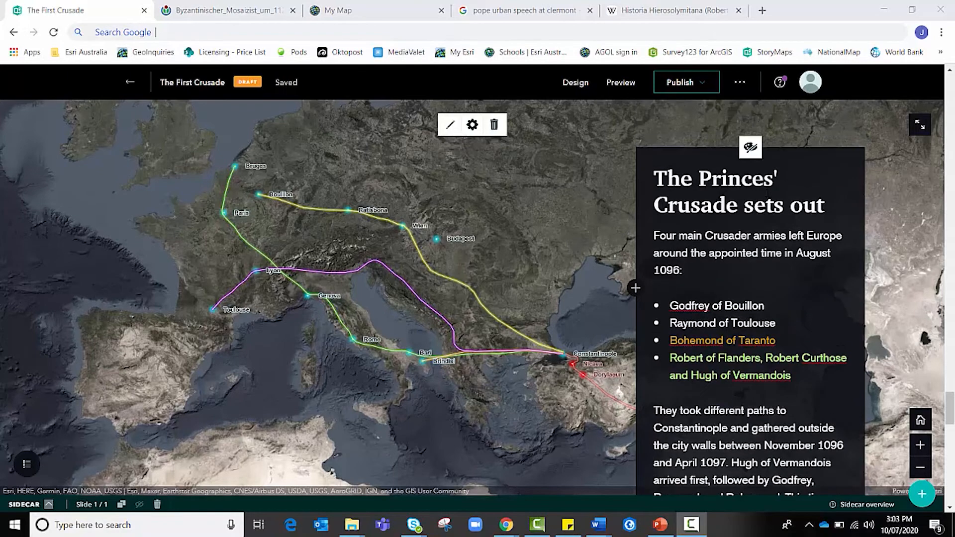
click(749, 149)
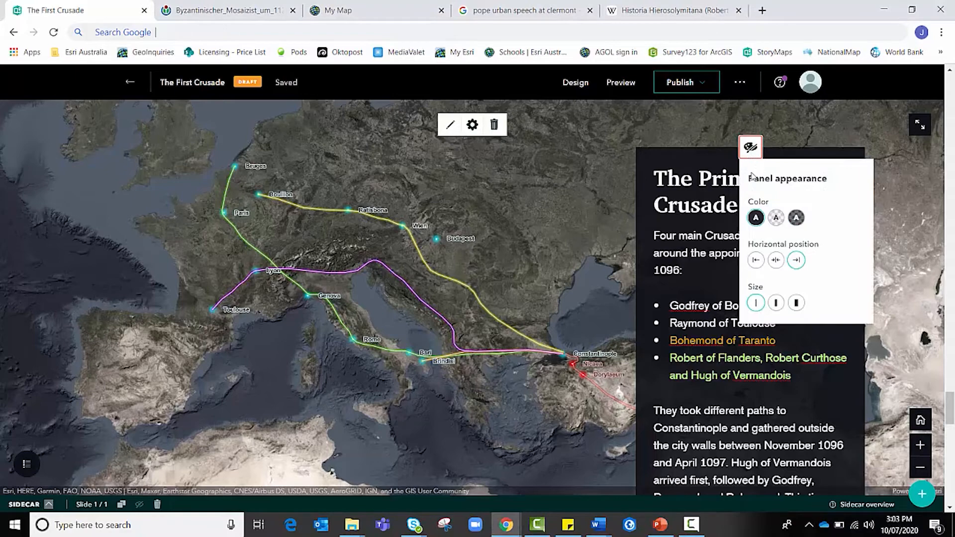
click(755, 261)
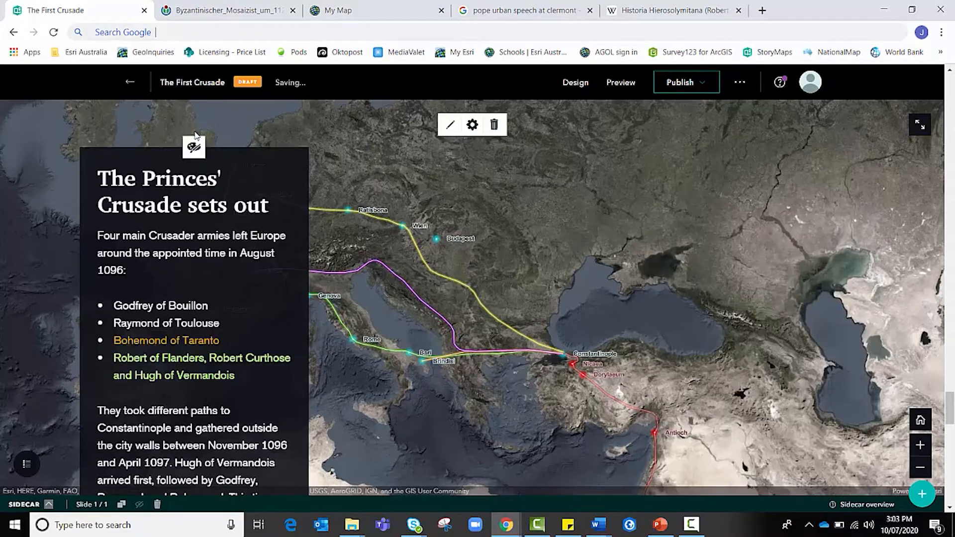
click(194, 149)
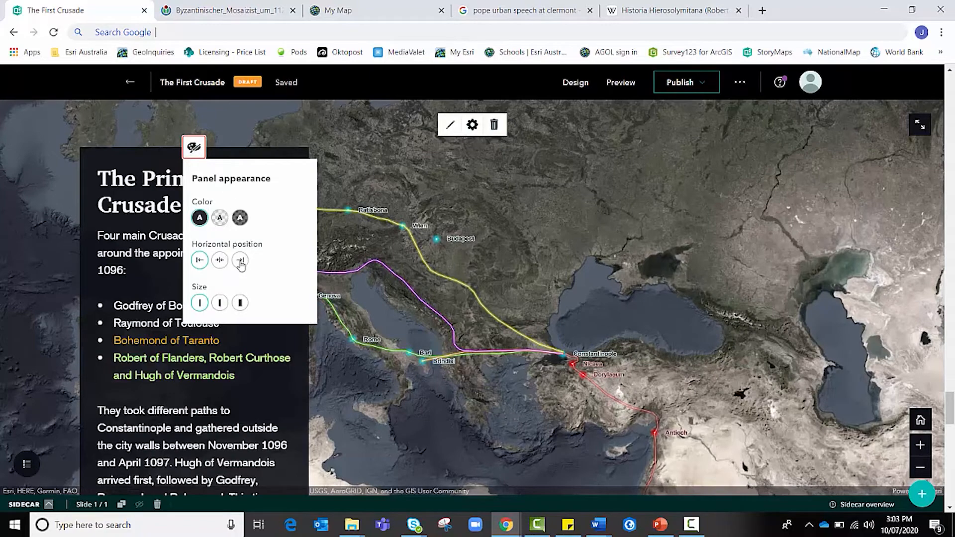
click(241, 304)
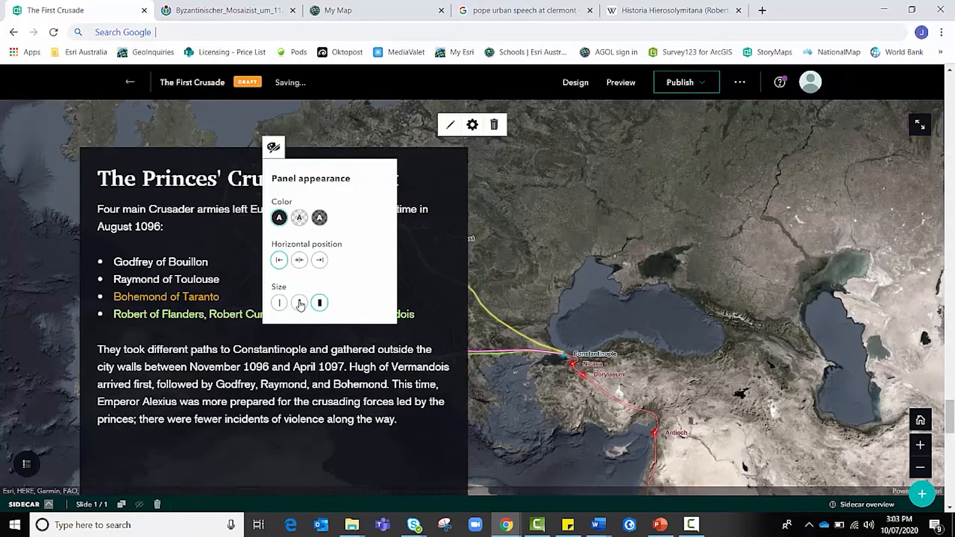
click(299, 304)
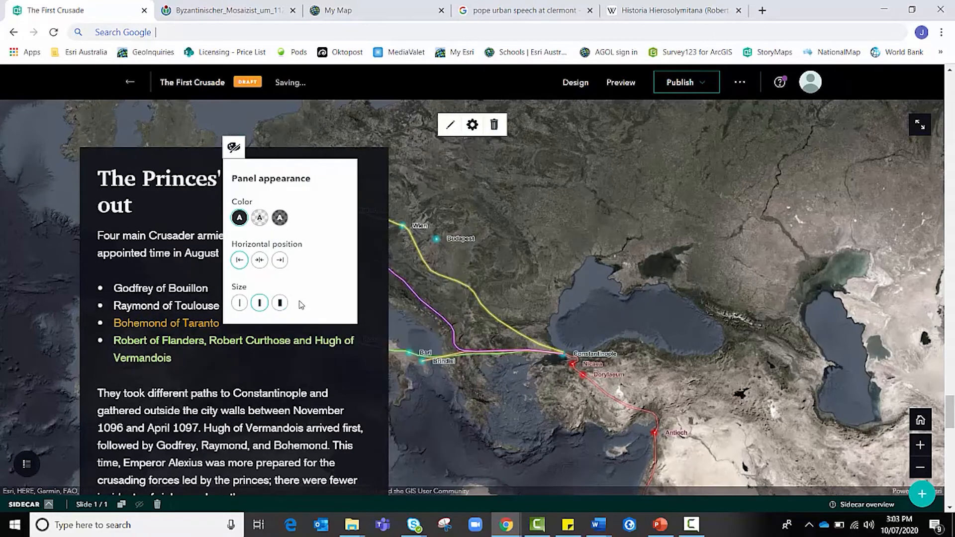
click(240, 303)
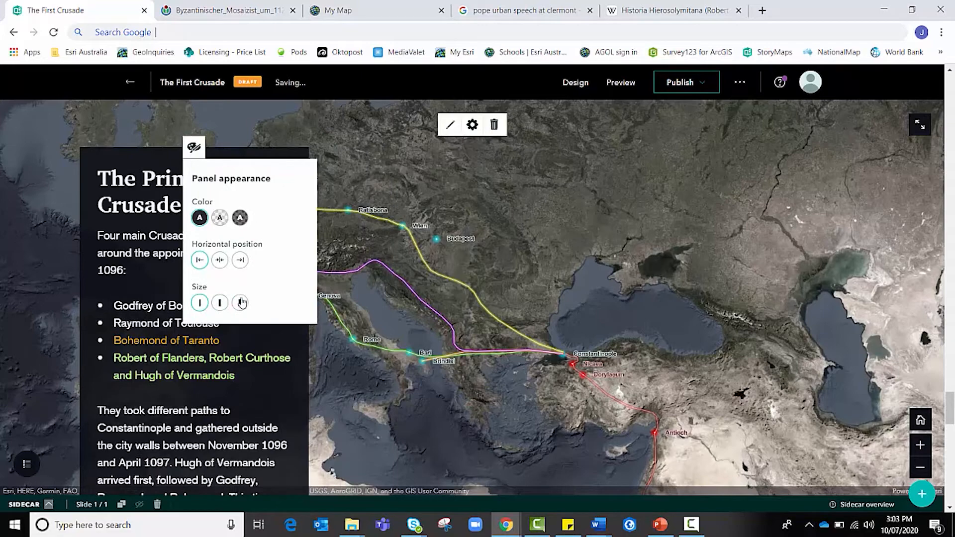
click(241, 265)
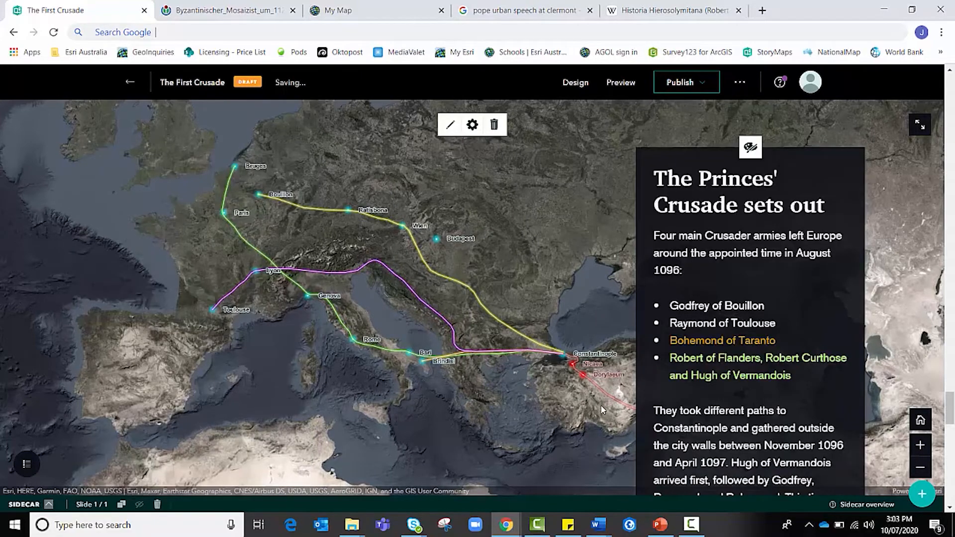
drag(589, 389, 601, 362)
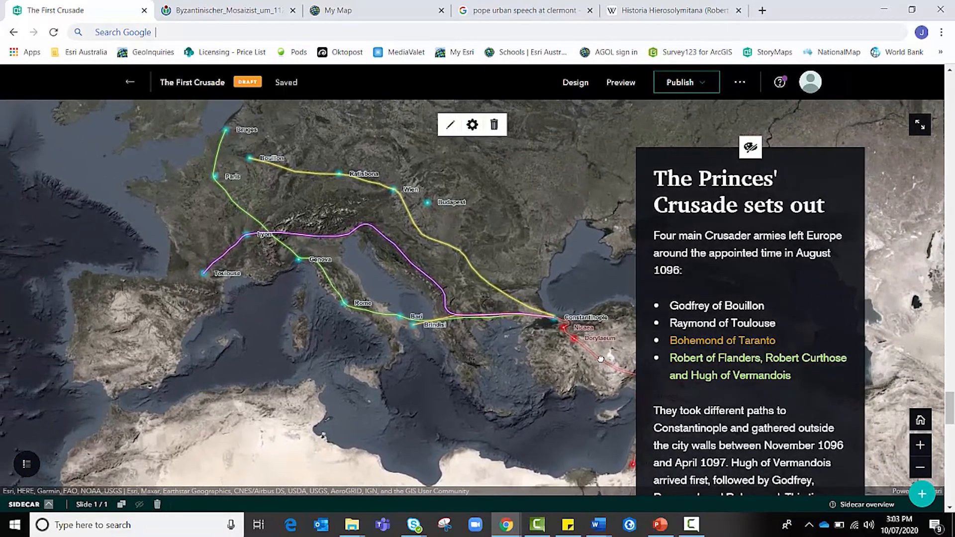
click(30, 464)
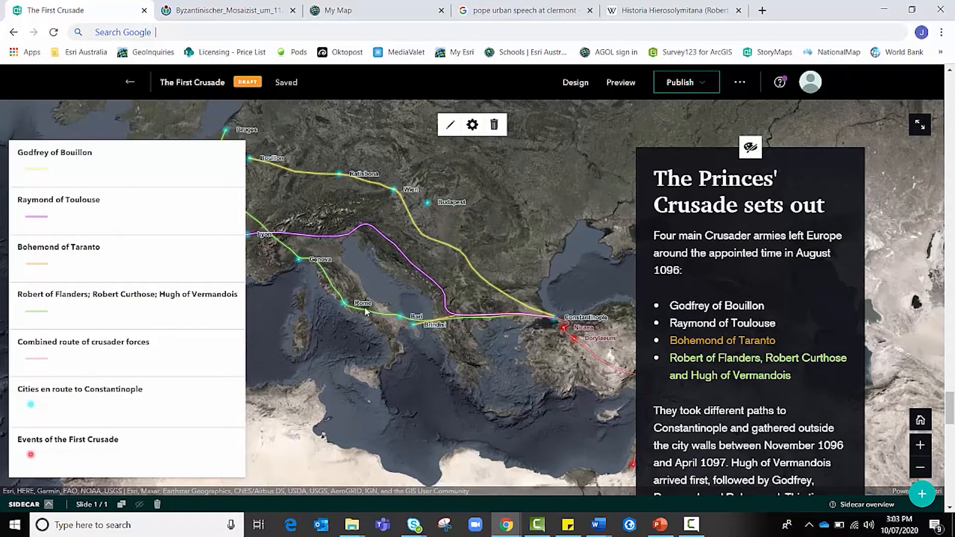
- Check the map legend's route colours against the text, then select the Godfrey of Bouillon bullet
click(366, 335)
click(29, 469)
click(293, 265)
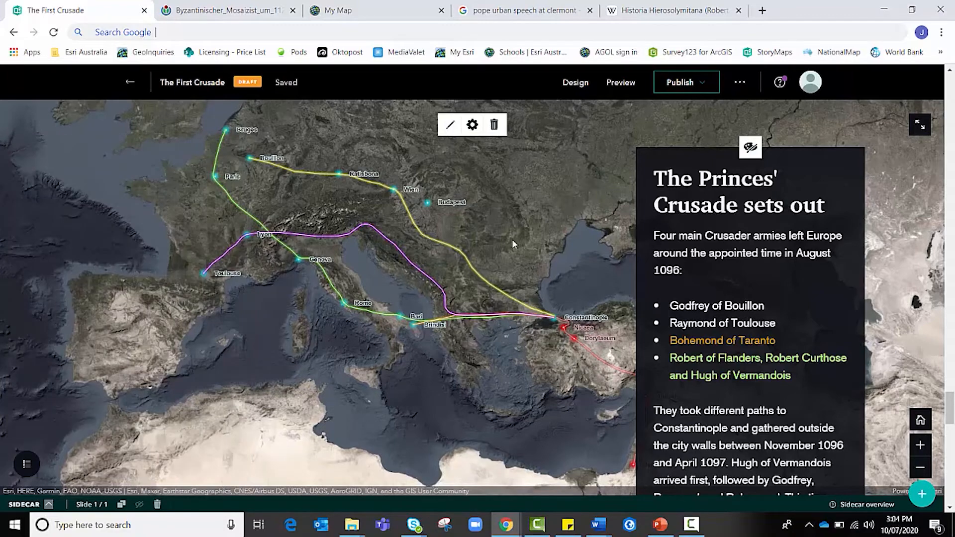
scroll(746, 298, down, 1)
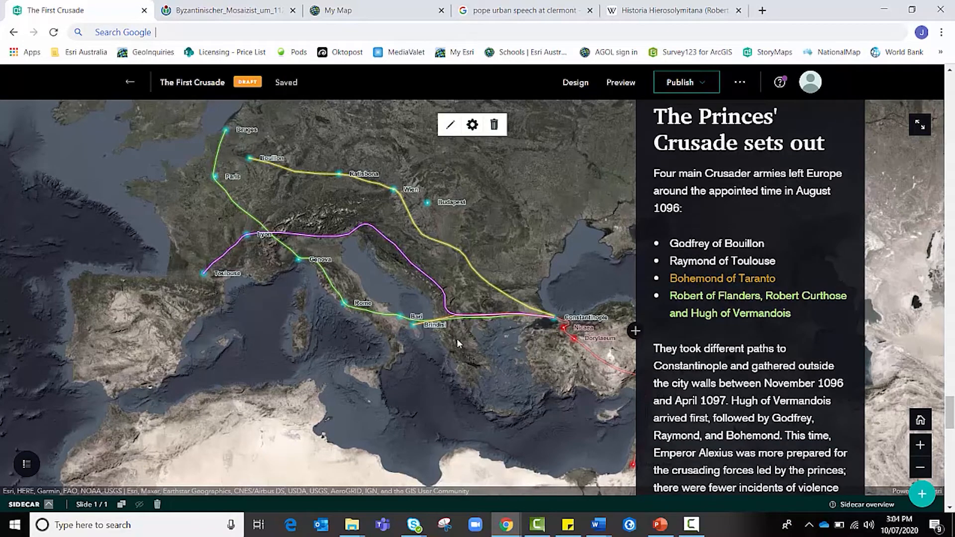
click(30, 466)
drag(765, 243, 669, 243)
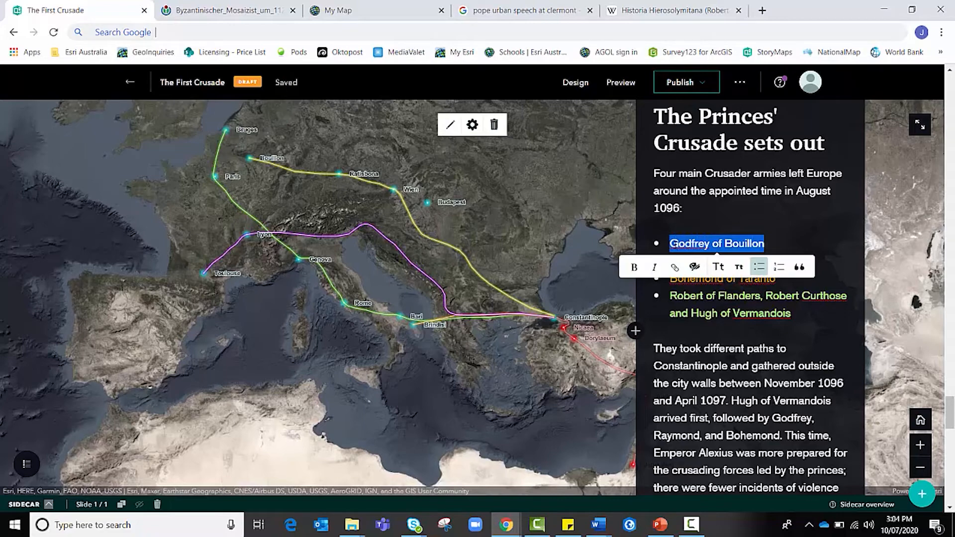
- Open the text colour choices for the selected Godfrey of Bouillon bullet
click(695, 269)
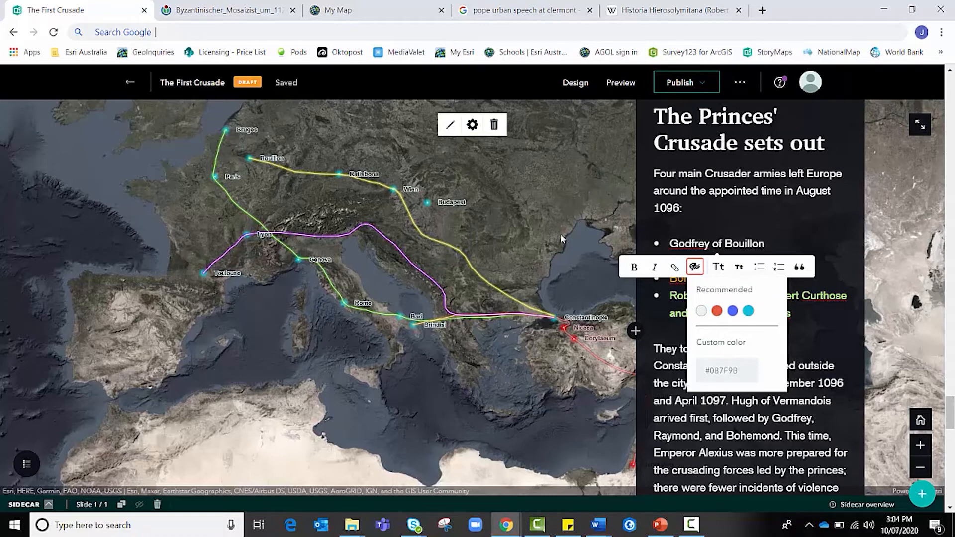
- Find light yellow #FFFF73 among the Map Viewer fill swatches and copy its hex code
click(356, 17)
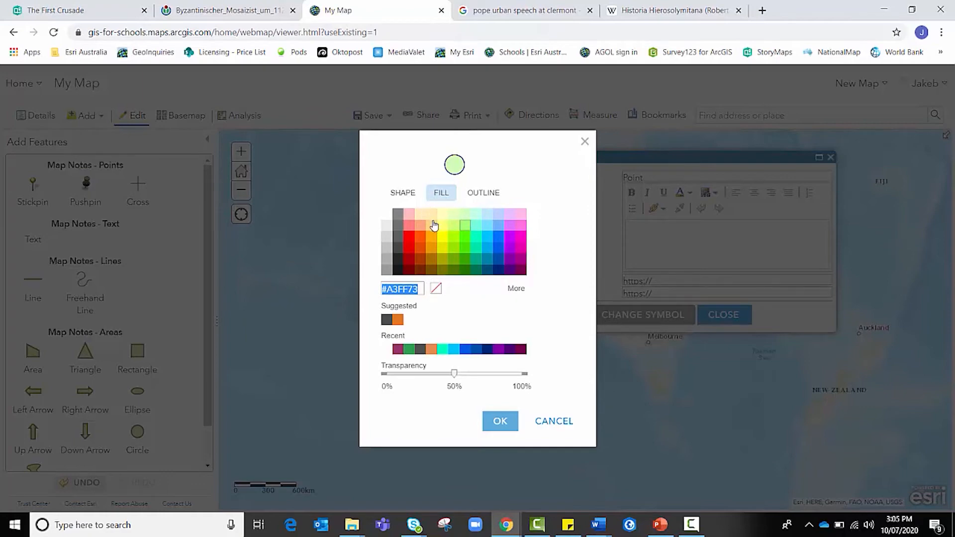
click(443, 236)
click(442, 258)
click(491, 249)
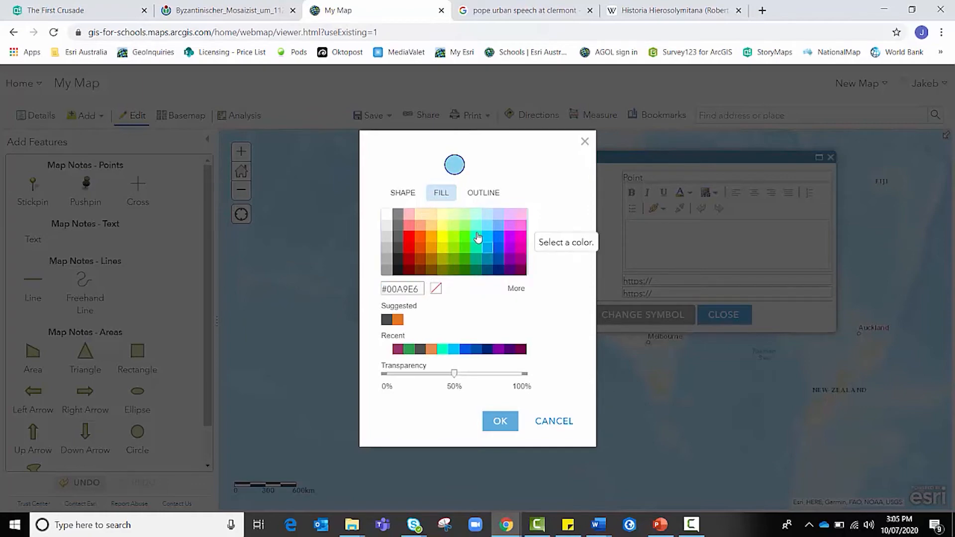
click(477, 237)
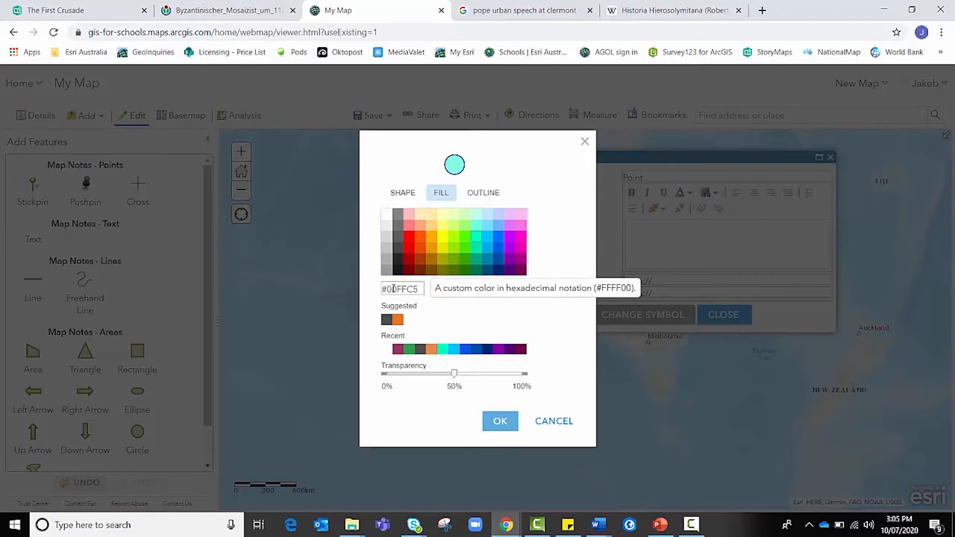
click(443, 230)
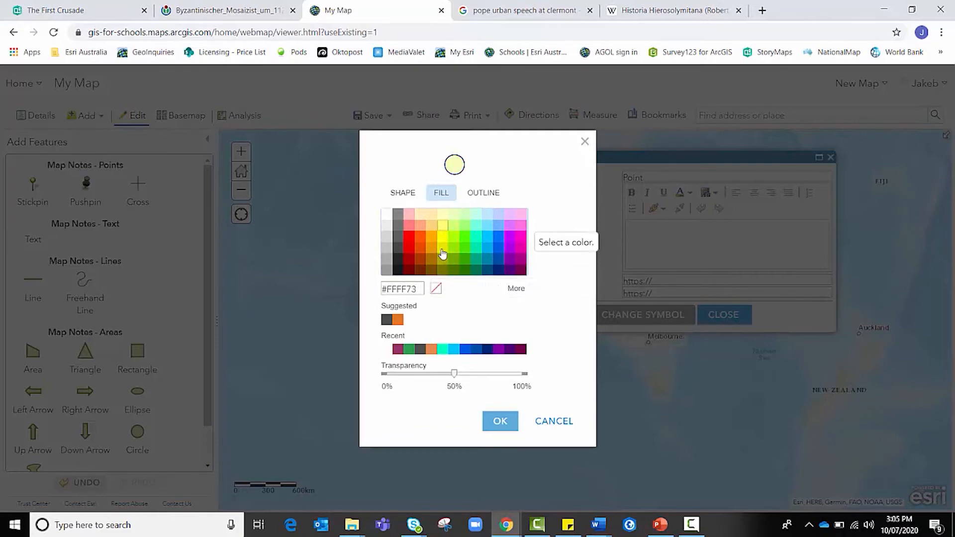
drag(418, 287, 381, 288)
key(ctrl+c)
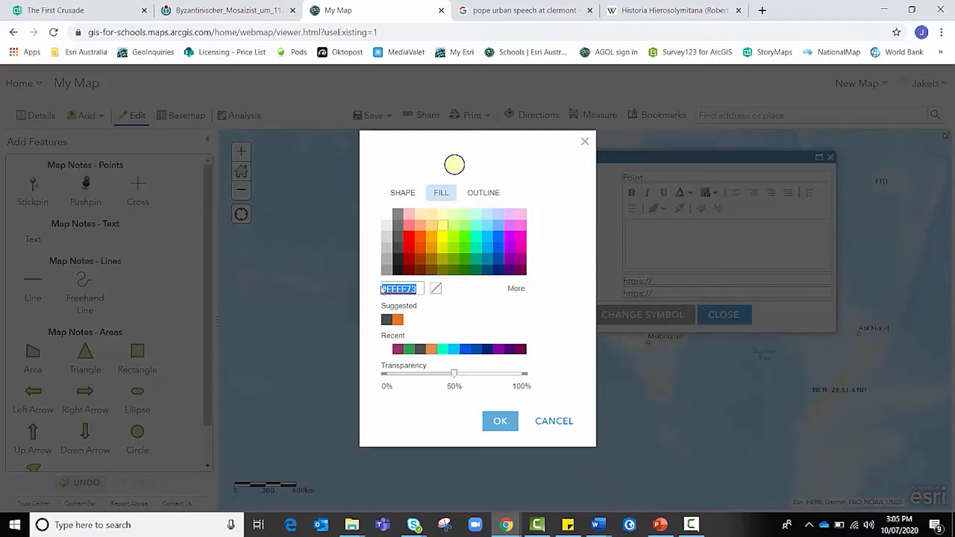
click(104, 11)
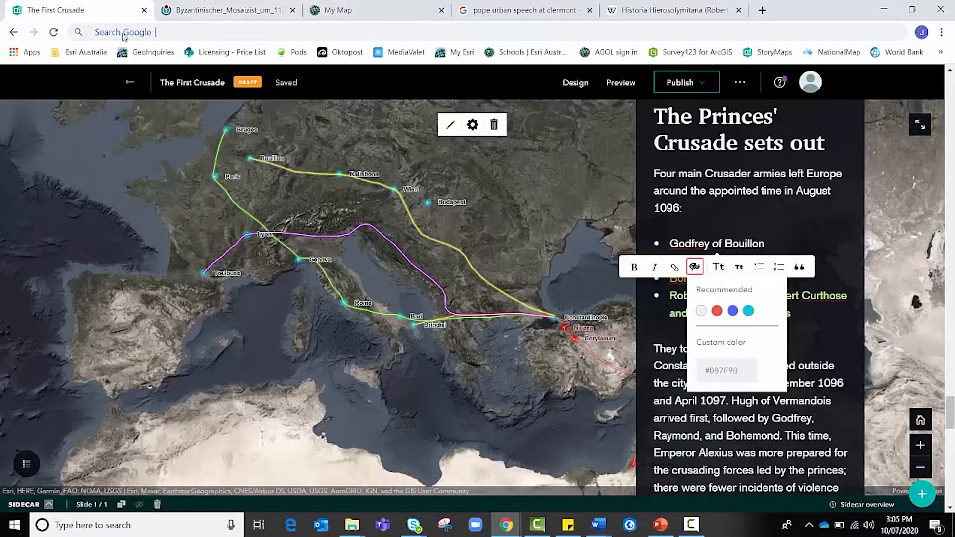
- Apply custom colour #FFFF73 to Godfrey of Bouillon, then select the Raymond of Toulouse bullet
click(734, 370)
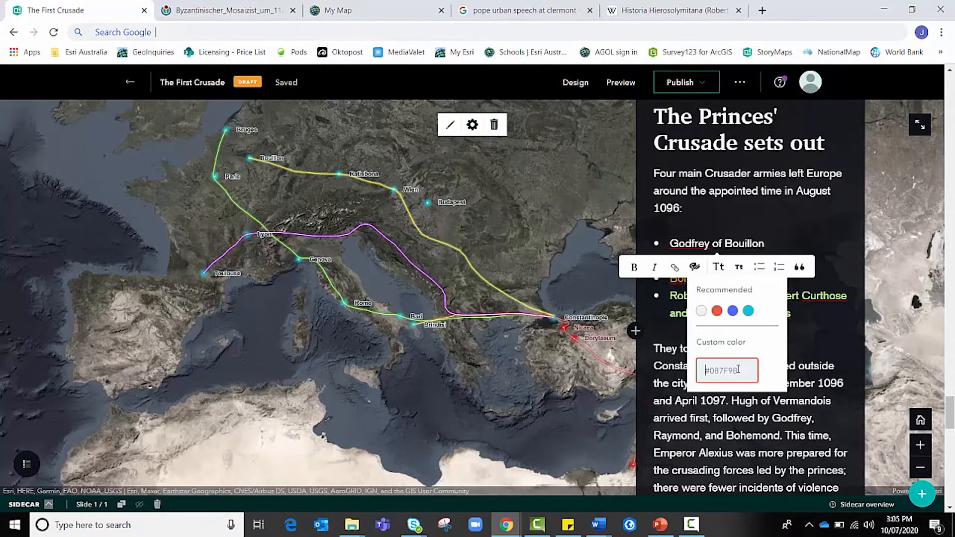
key(ctrl+v)
key(Return)
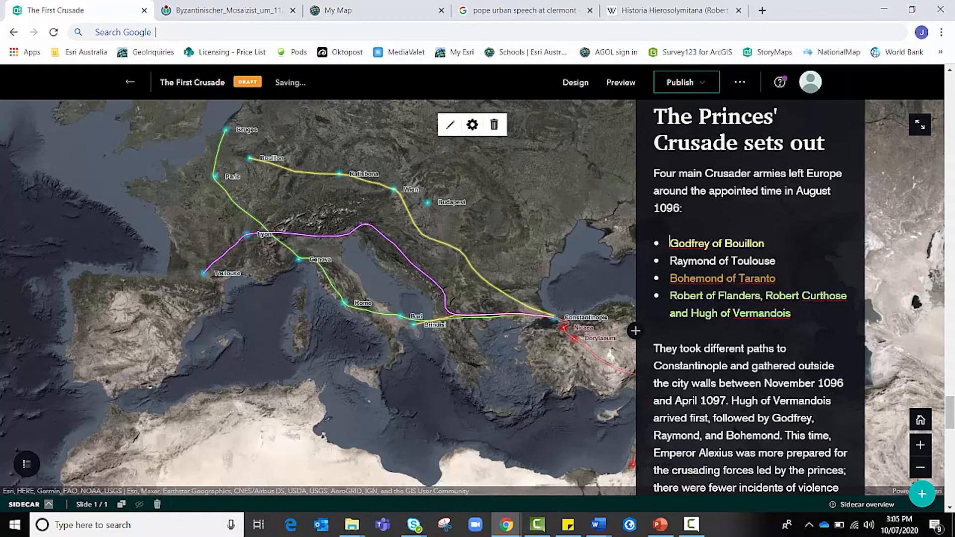
drag(776, 260, 670, 260)
click(700, 285)
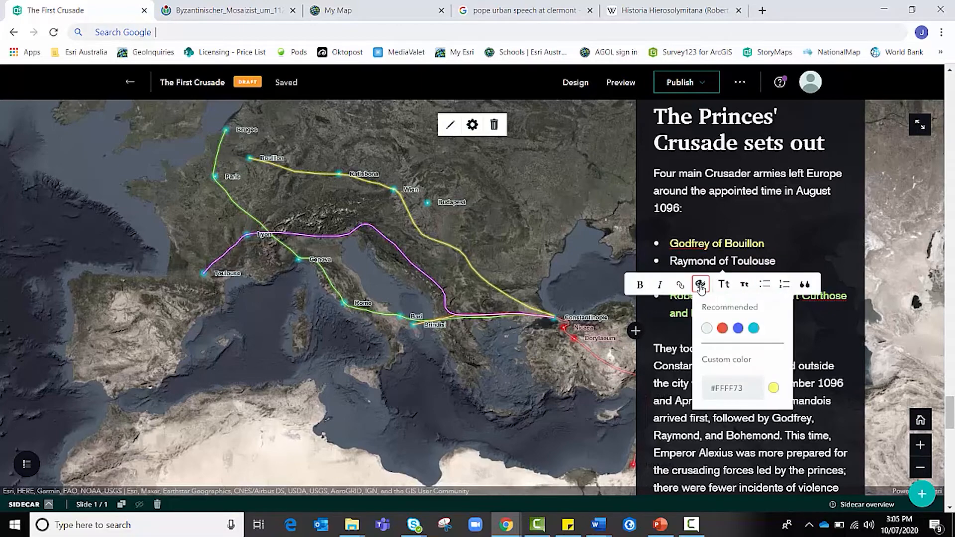
- Pick the pale purple fill swatch in Map Viewer and copy its code #DF73FF
click(381, 17)
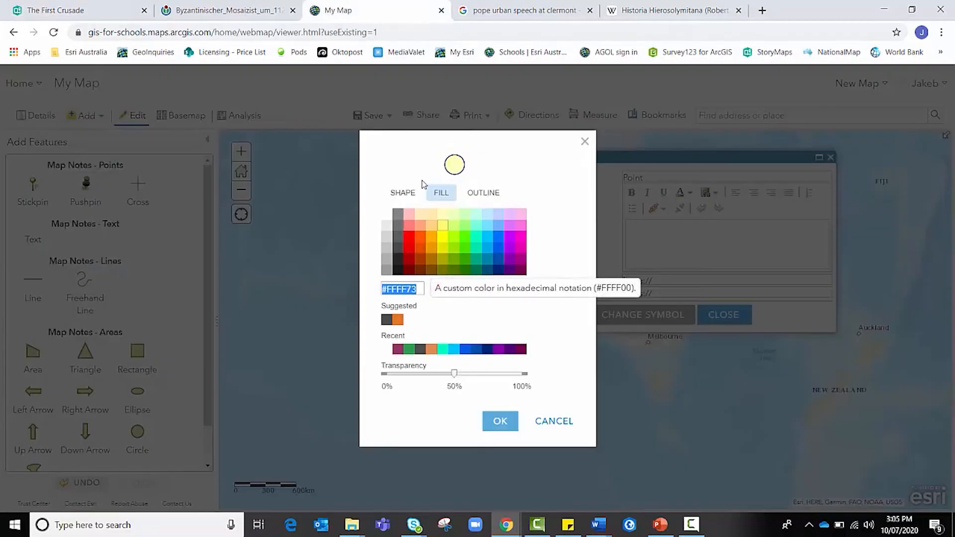
click(510, 225)
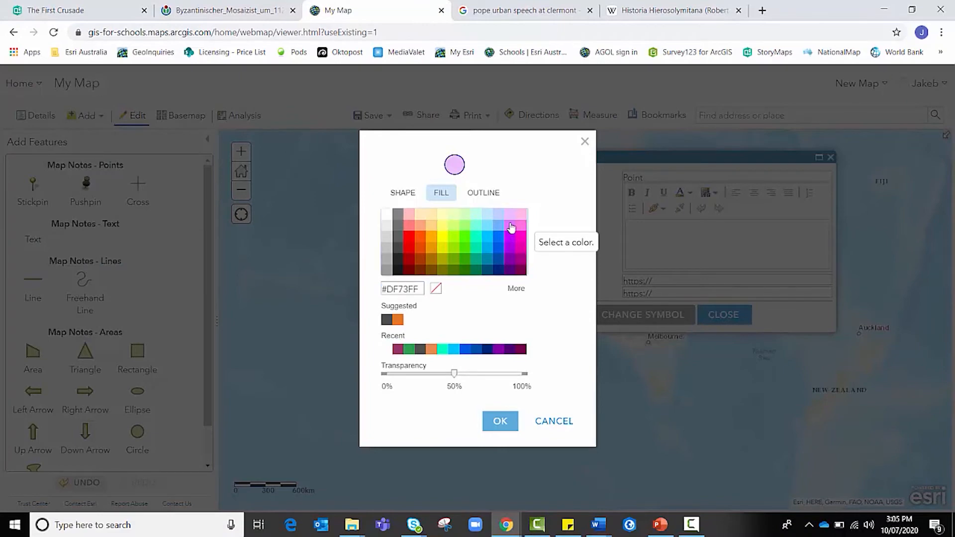
drag(422, 289, 337, 284)
key(ctrl+c)
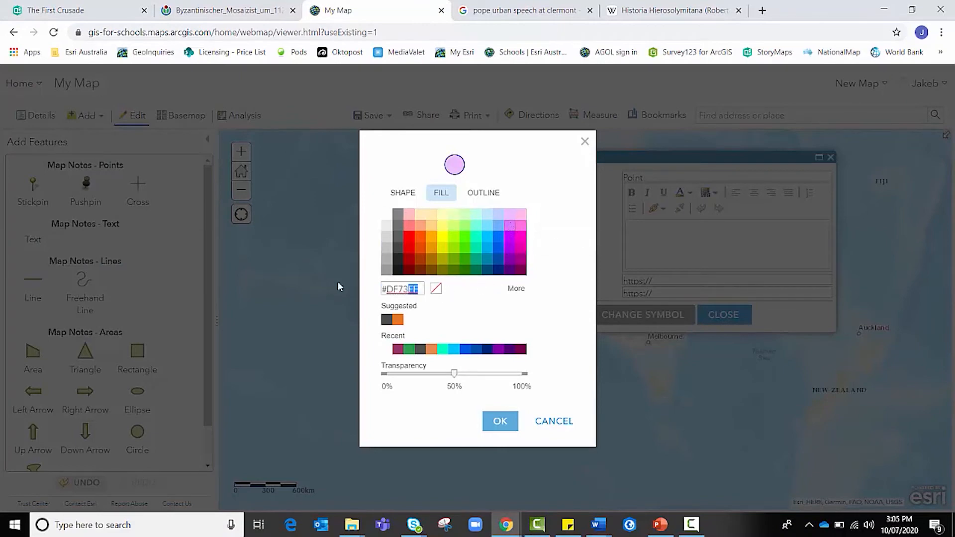
click(502, 421)
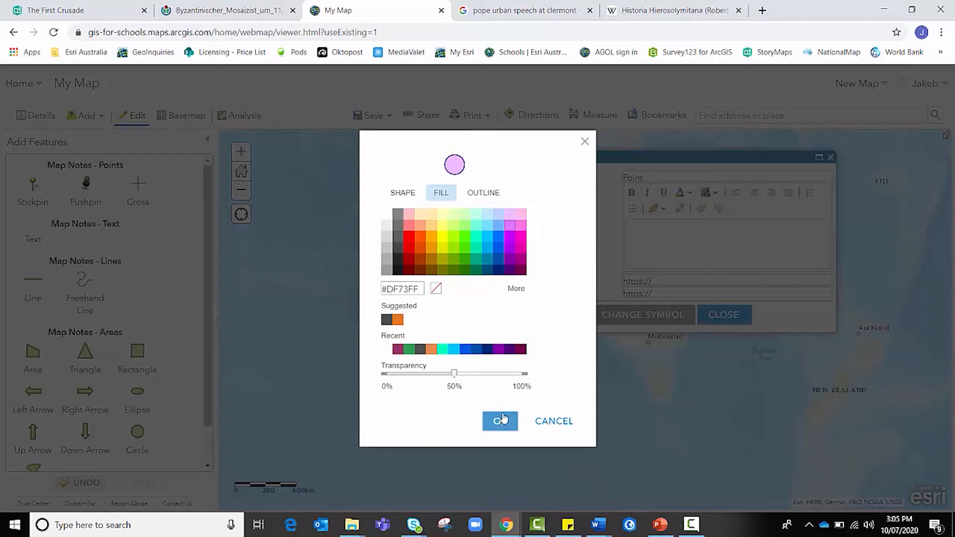
click(81, 10)
- Replace the custom text colour with #DF73FF for the Raymond of Toulouse bullet
click(754, 389)
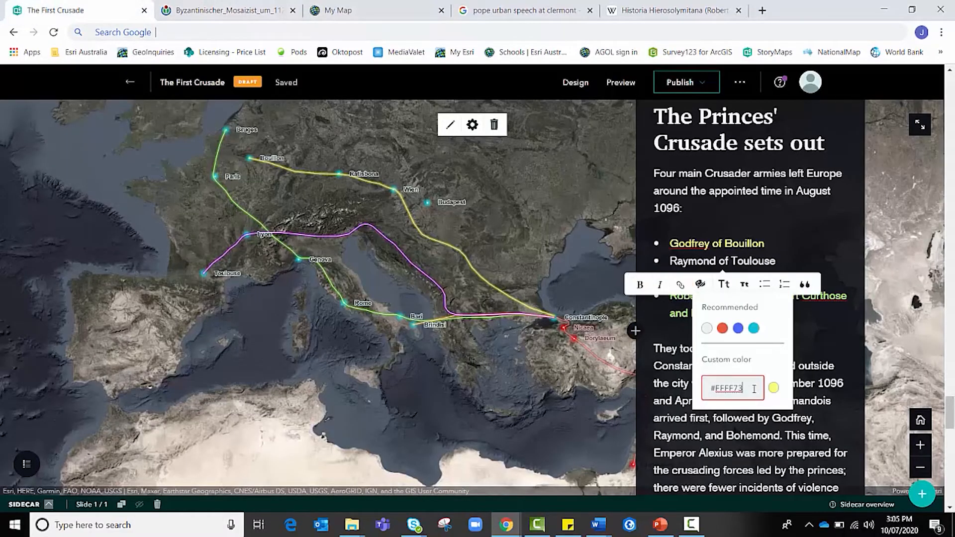
drag(751, 388, 709, 389)
key(ctrl+v)
key(Return)
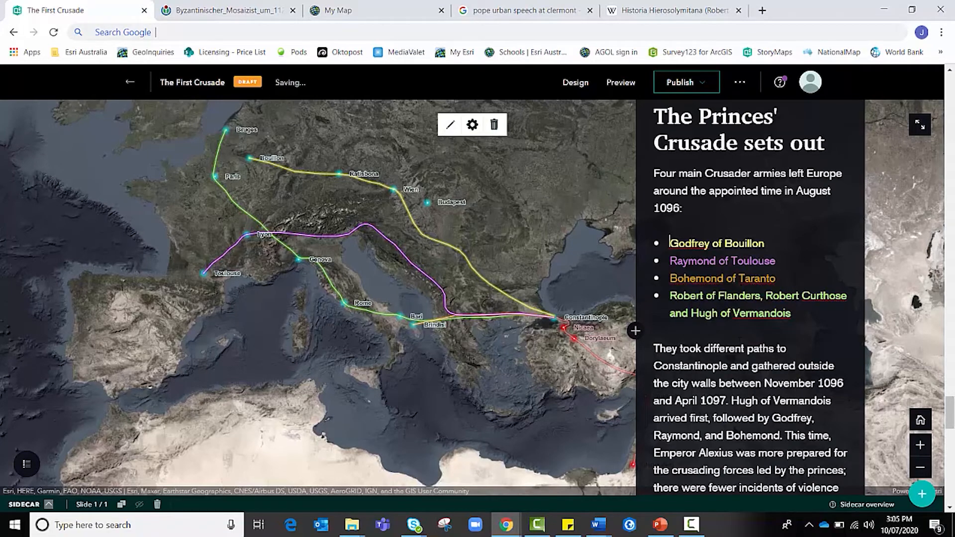
- Compare the bullet colours with the map legend's crusader routes
click(32, 464)
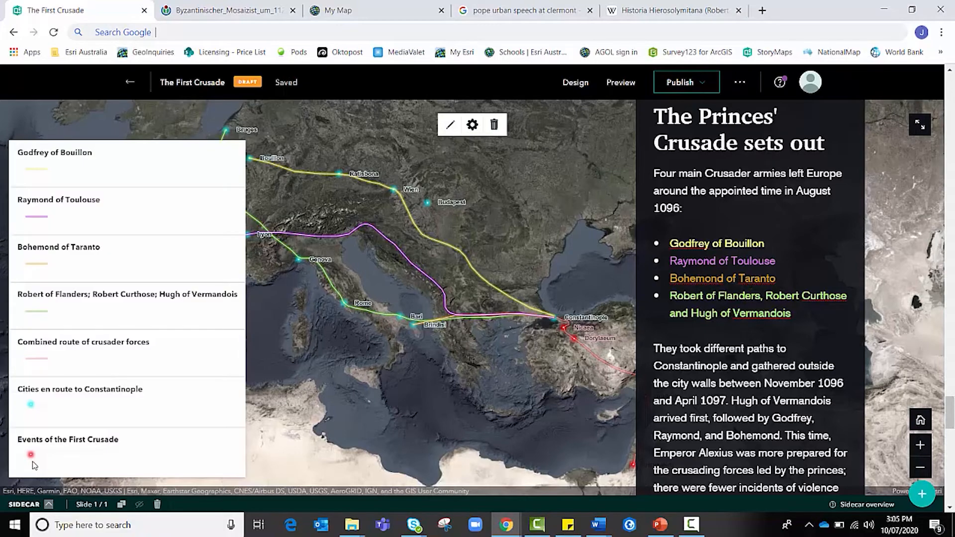
click(625, 231)
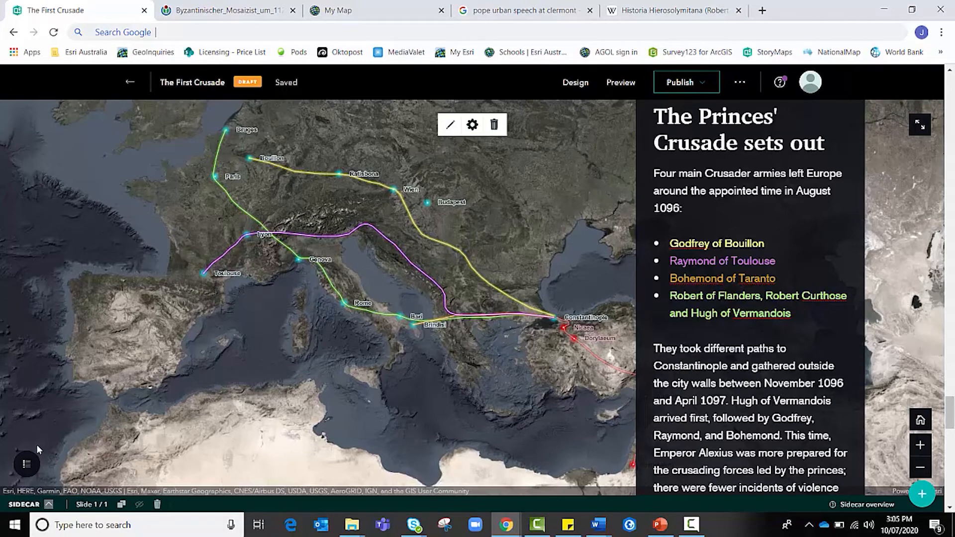
click(29, 462)
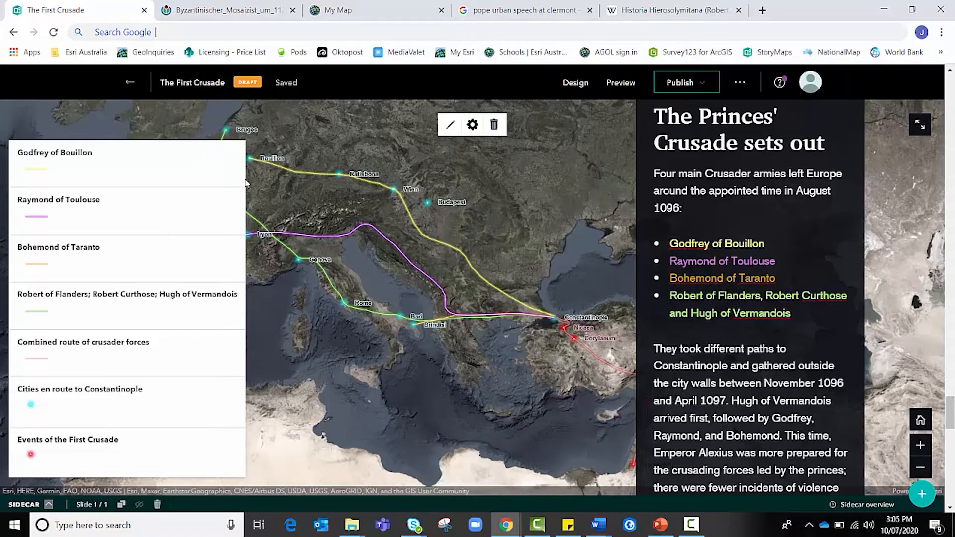
click(450, 242)
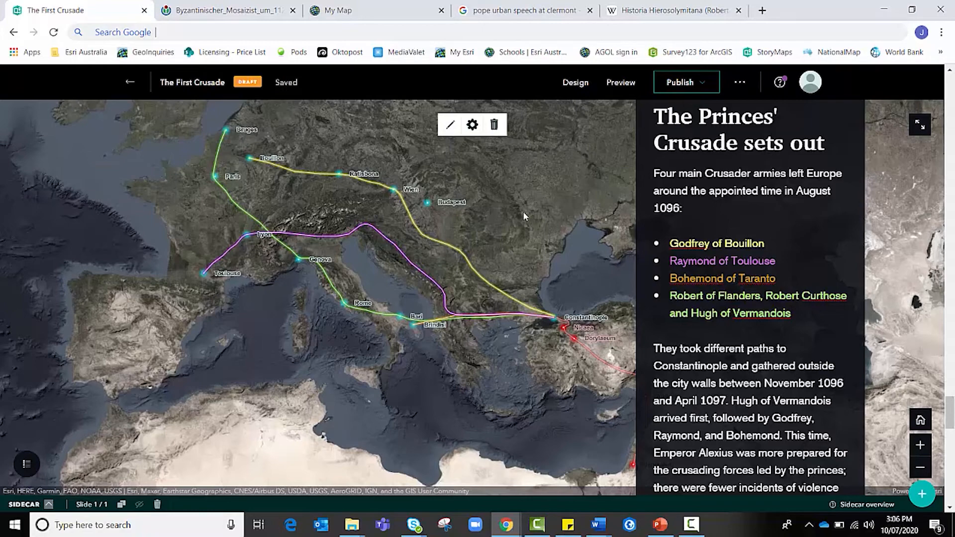
scroll(524, 220, down, 4)
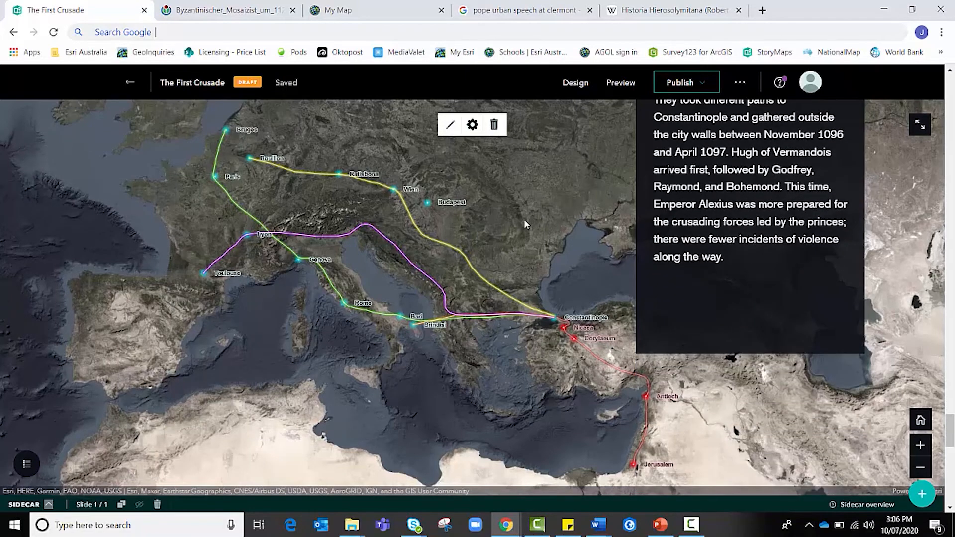
scroll(525, 220, up, 3)
scroll(524, 218, up, 2)
scroll(521, 219, down, 5)
scroll(458, 308, down, 5)
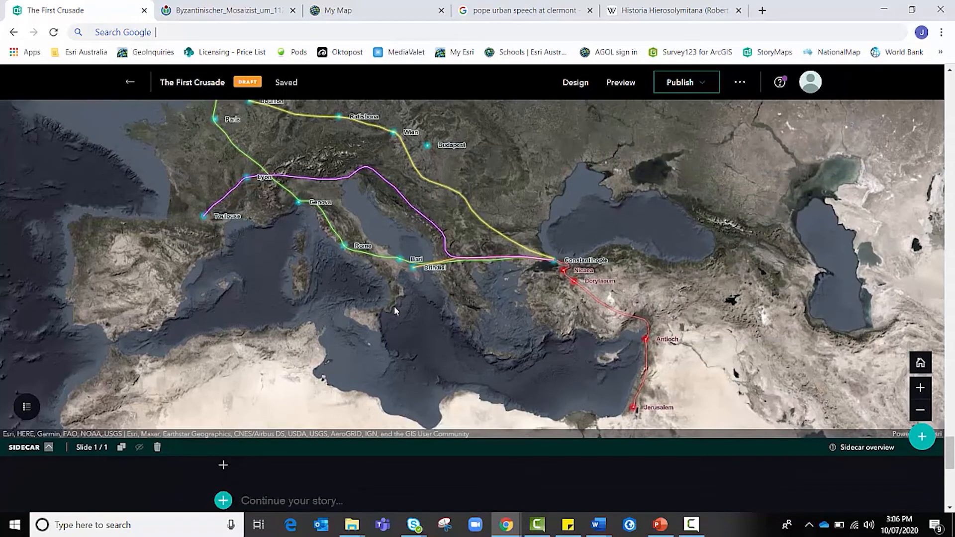
scroll(393, 308, up, 1)
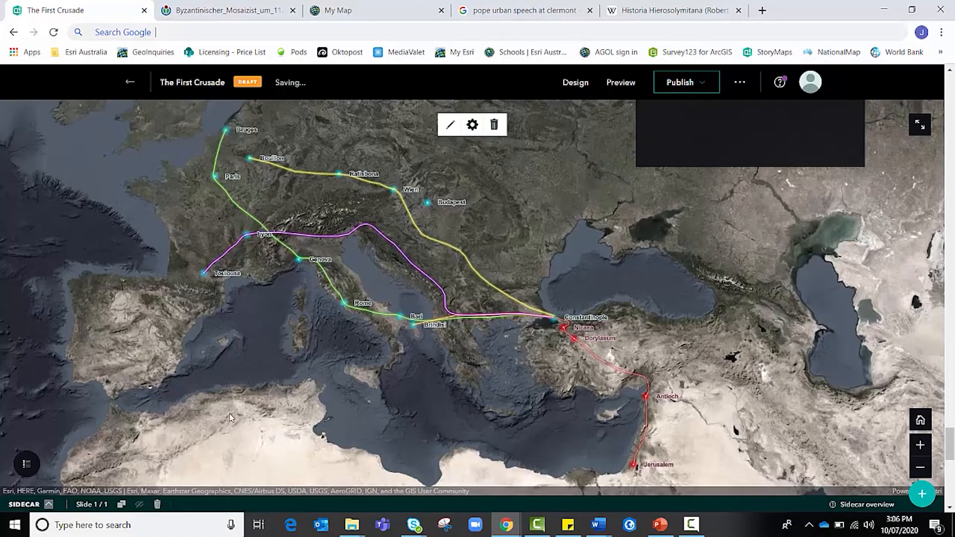
- Add a second sidecar slide with the painted stained-glass windows image as its background
click(920, 494)
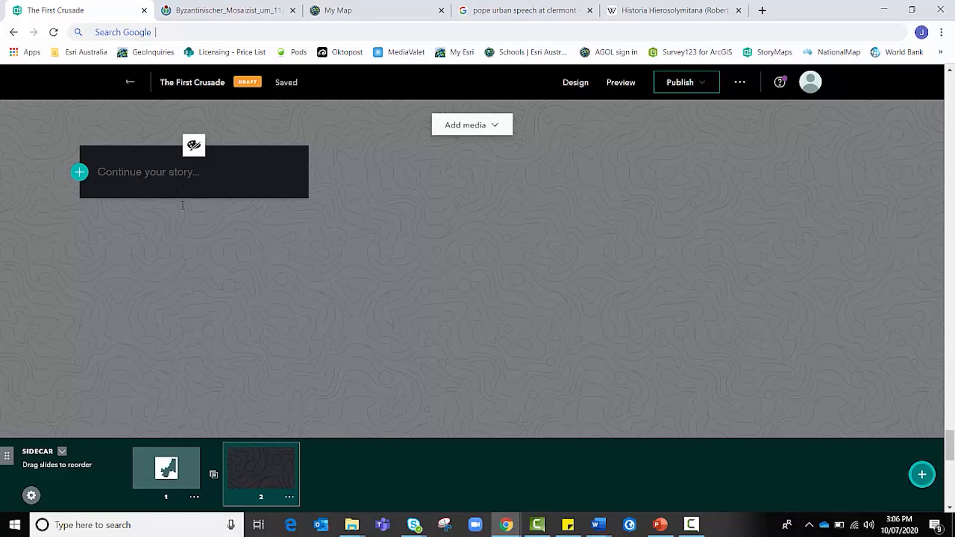
click(493, 134)
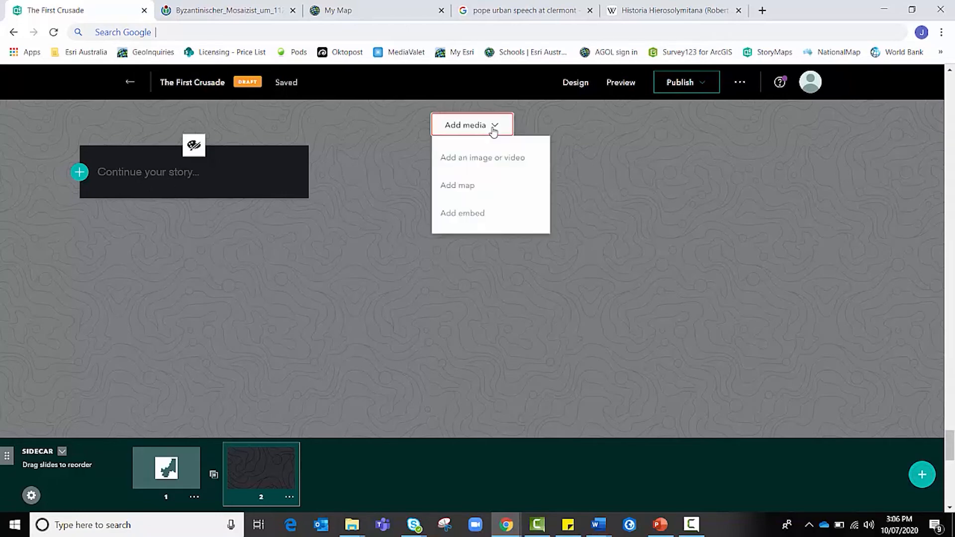
click(497, 160)
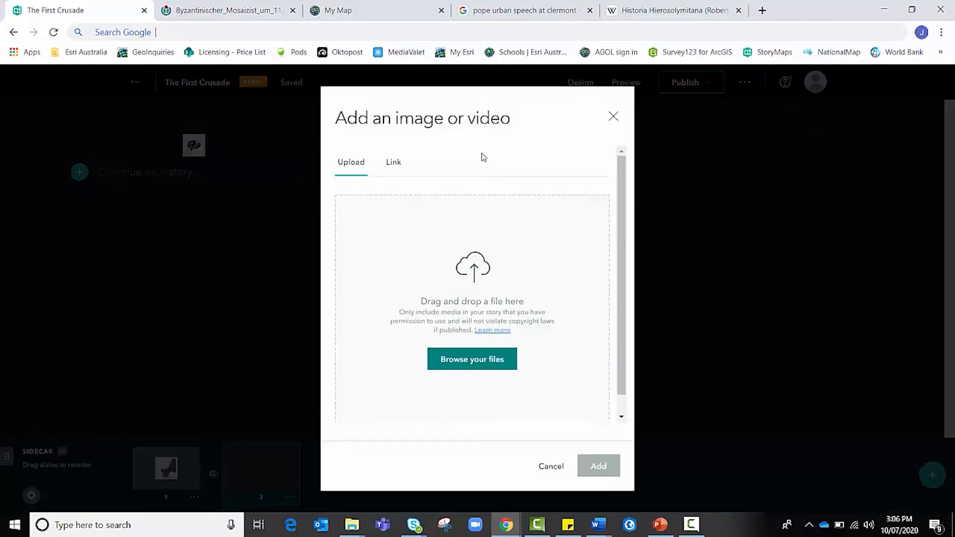
key(alt+Tab)
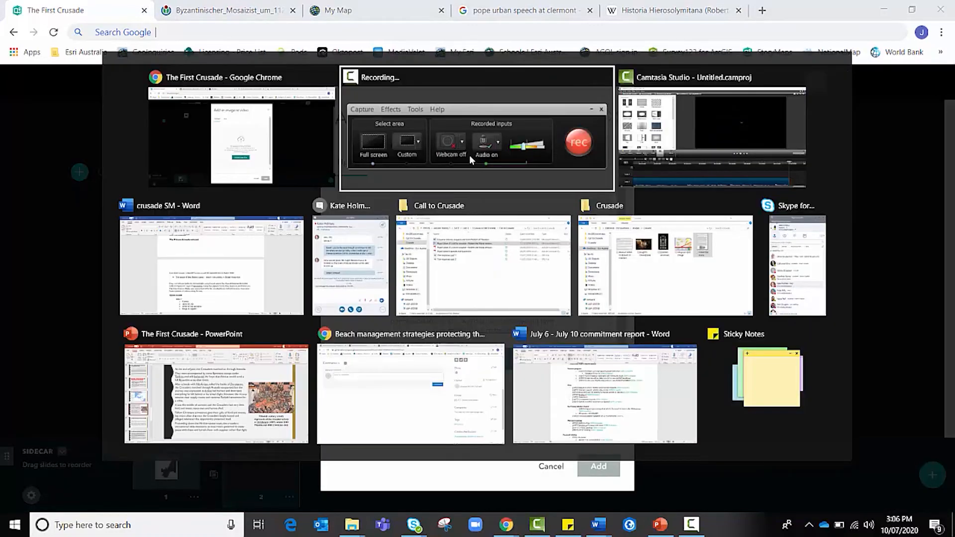
key(alt+Tab)
key(alt+Tab)
key(alt+Tab)
key(alt+Tab)
key(alt+Tab)
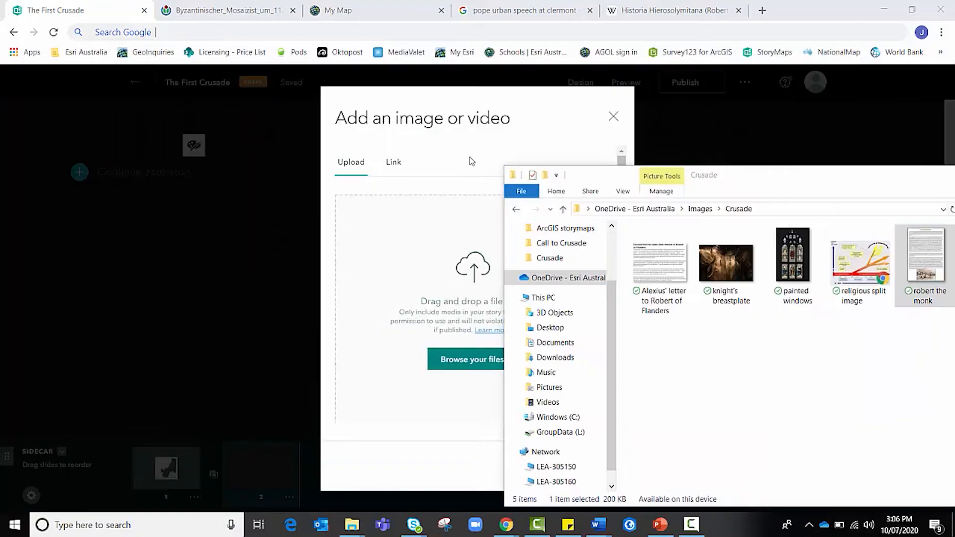
mouse_move(793, 261)
mouse_down()
mouse_move(535, 299)
mouse_move(414, 289)
mouse_up()
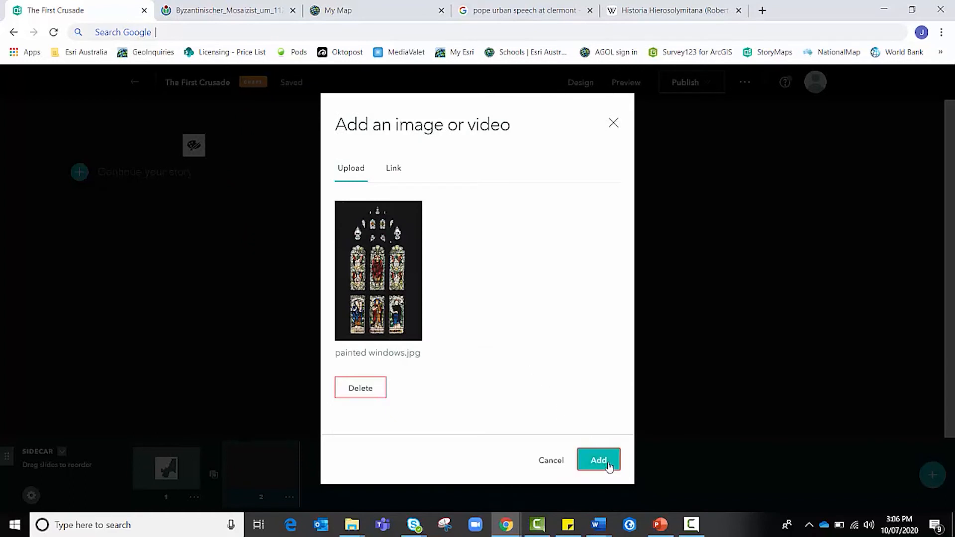
click(608, 466)
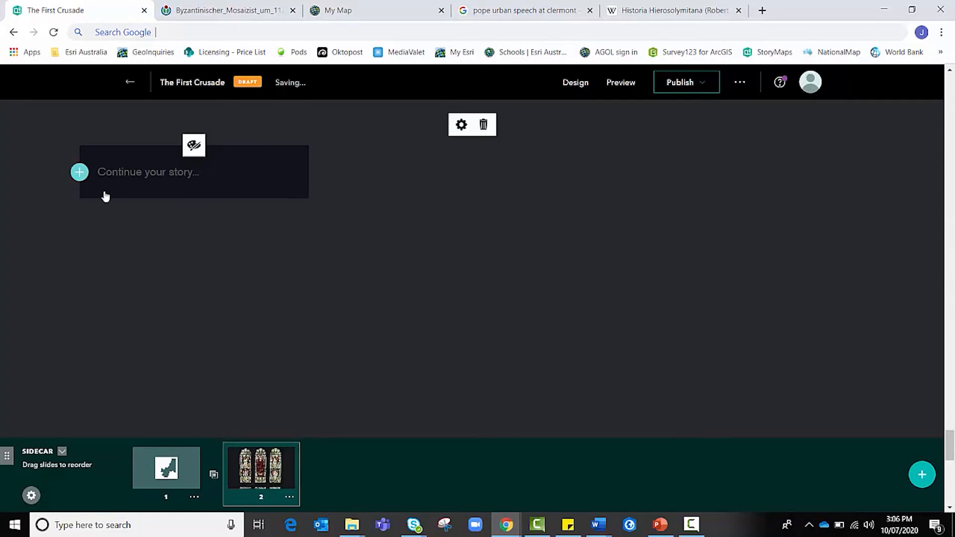
- Insert a heading reading 'Blah blah blah' in the slide's narrative panel
click(80, 172)
click(143, 218)
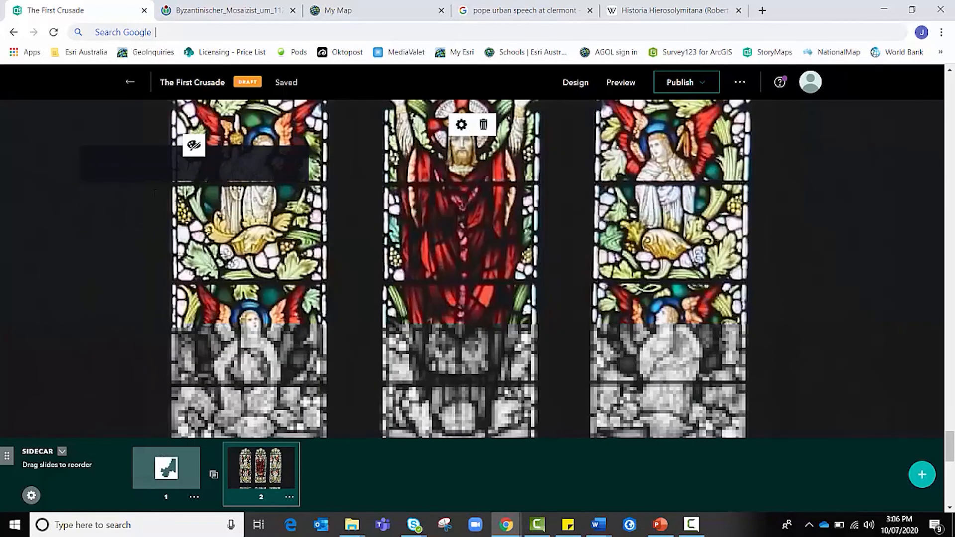
text(Bla)
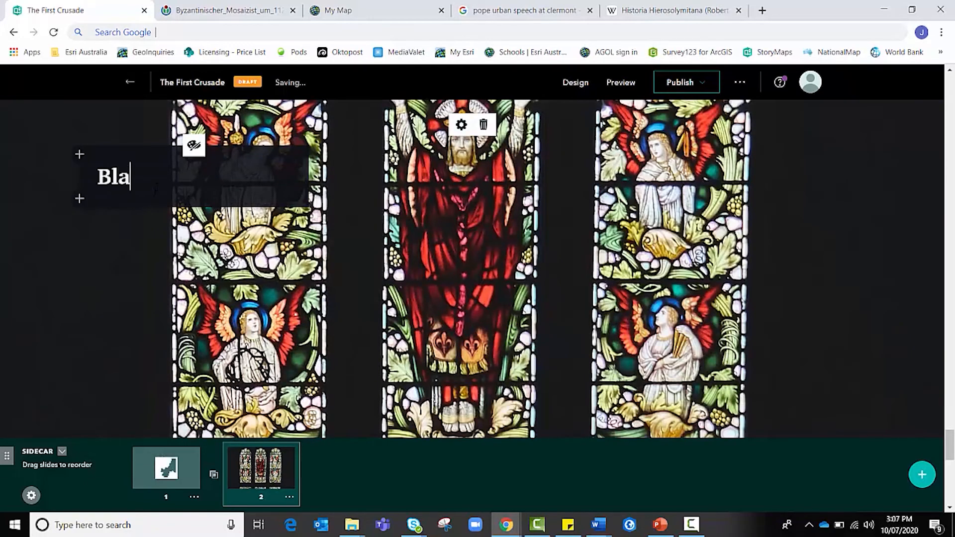
text(h blah b)
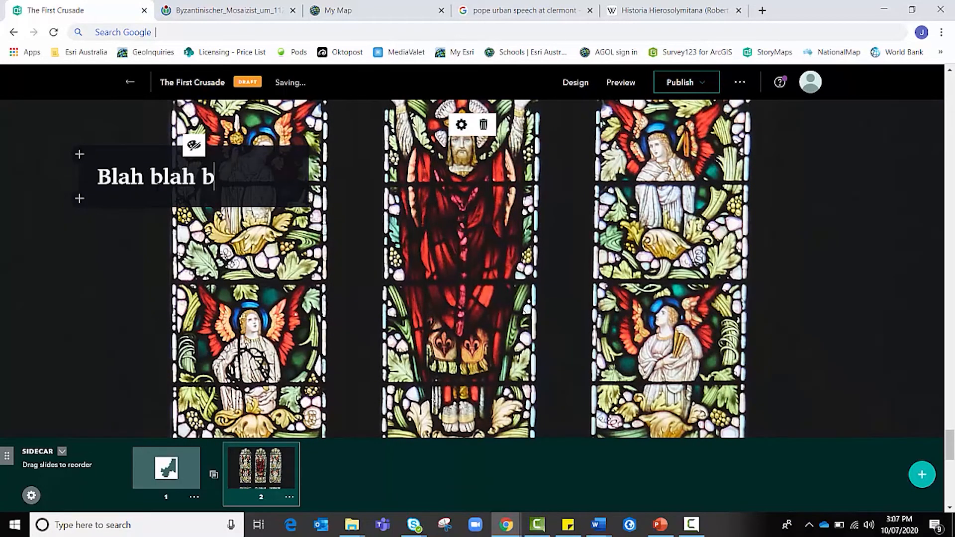
text(lah)
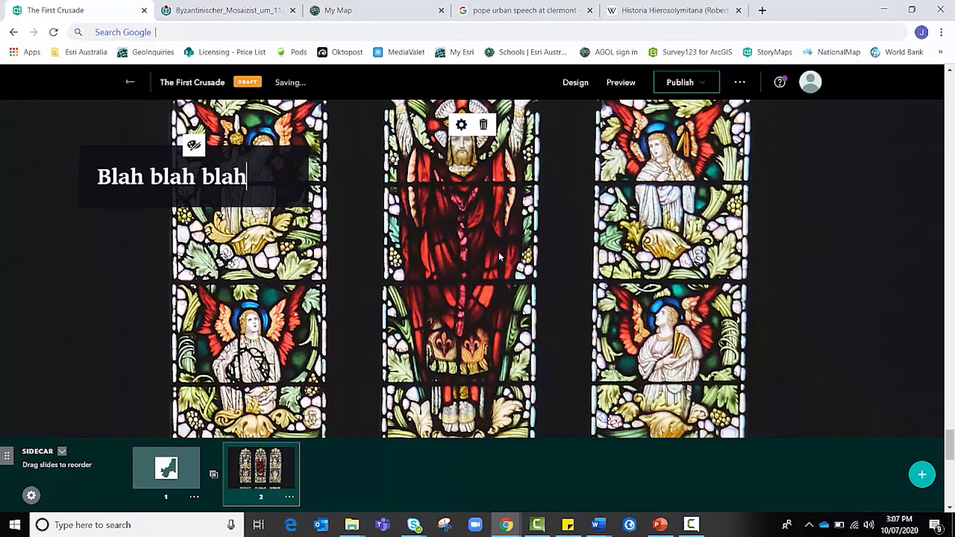
- Move the background image's focal point to the window's upper part, keeping Fill (crop)
scroll(500, 328, down, 1)
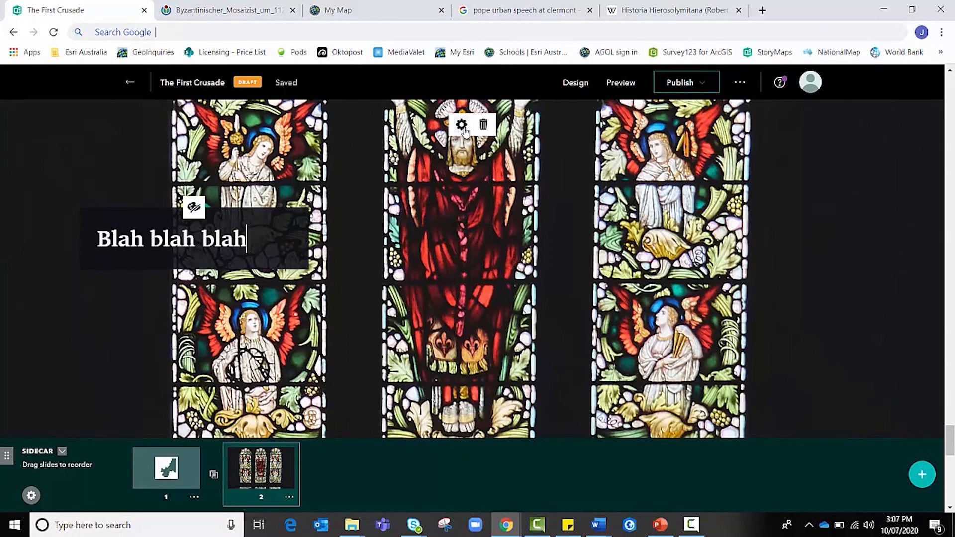
click(462, 125)
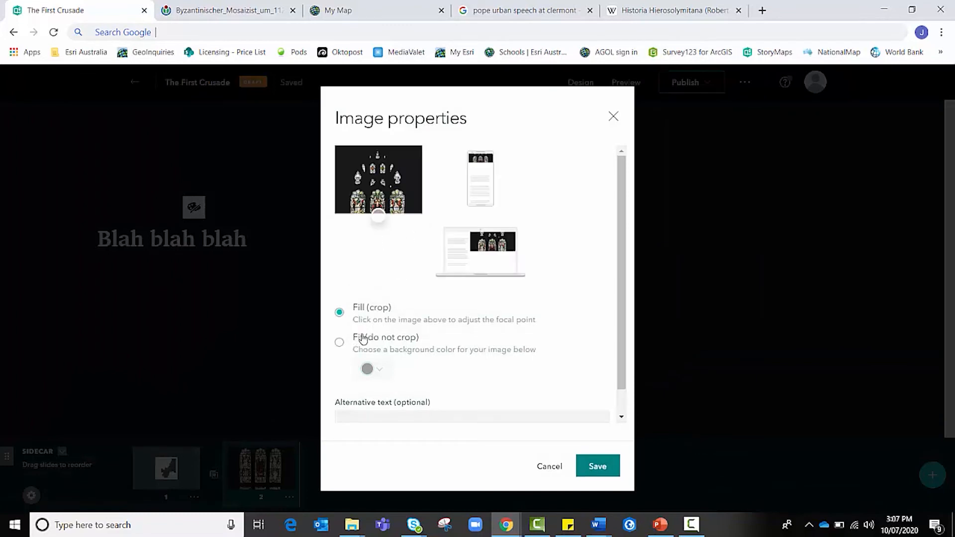
drag(379, 215, 379, 183)
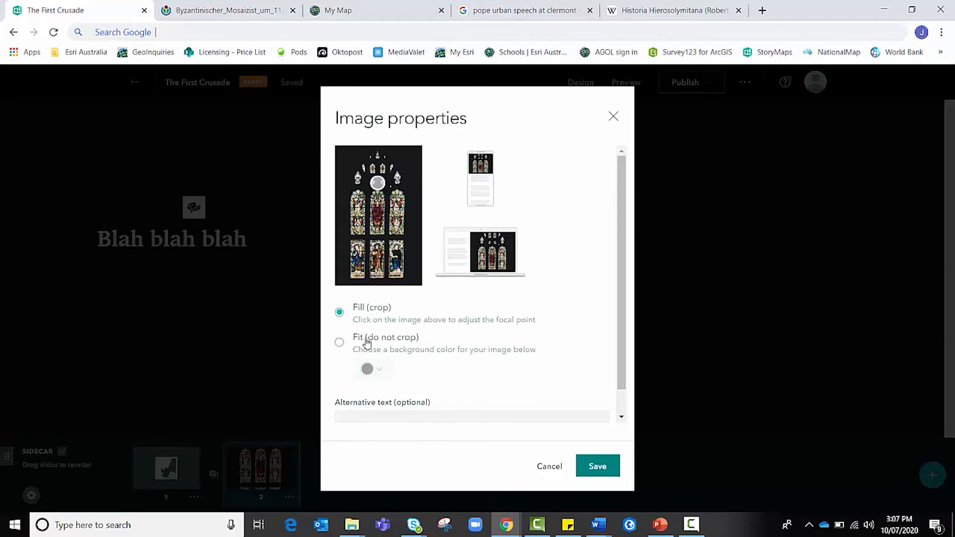
click(606, 468)
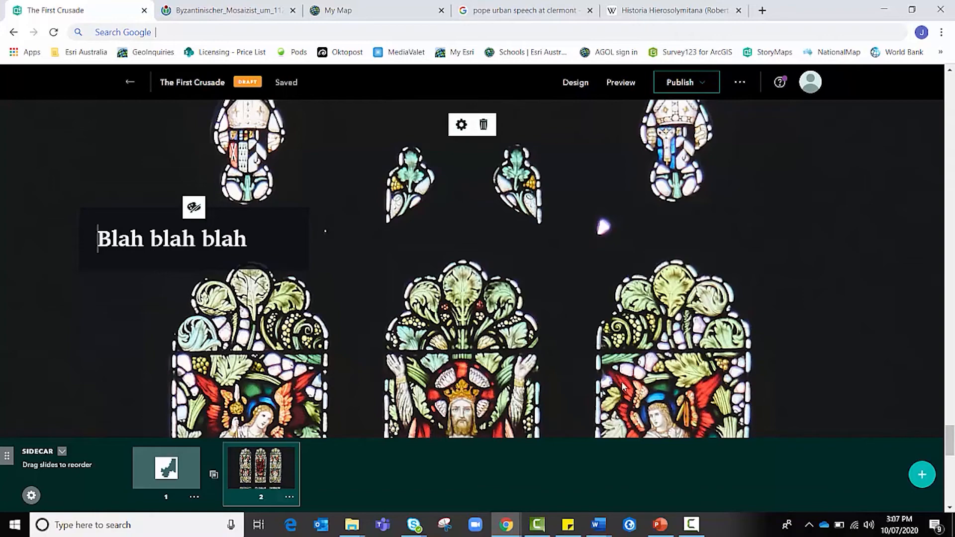
- Scroll through both slides and open then close the first slide's options menu
scroll(611, 398, down, 10)
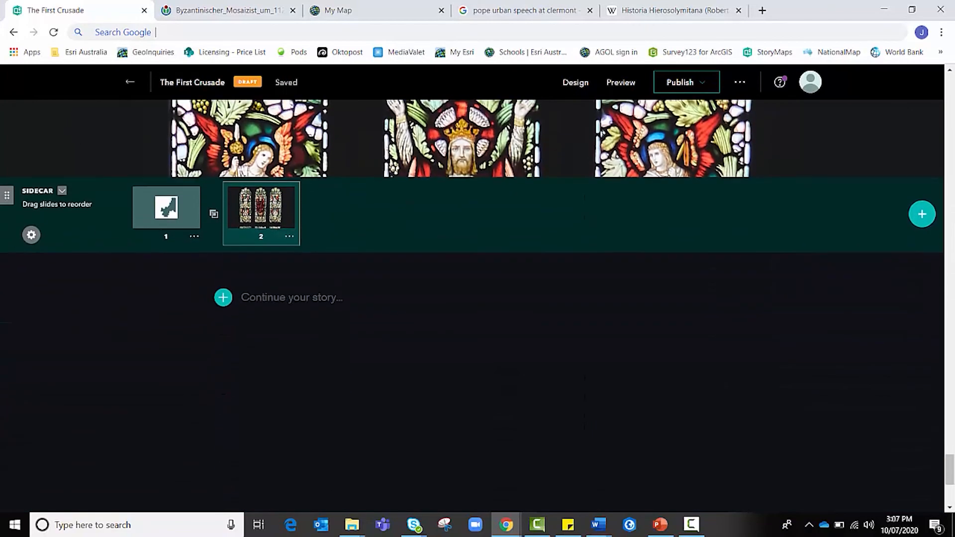
scroll(584, 425, down, 1)
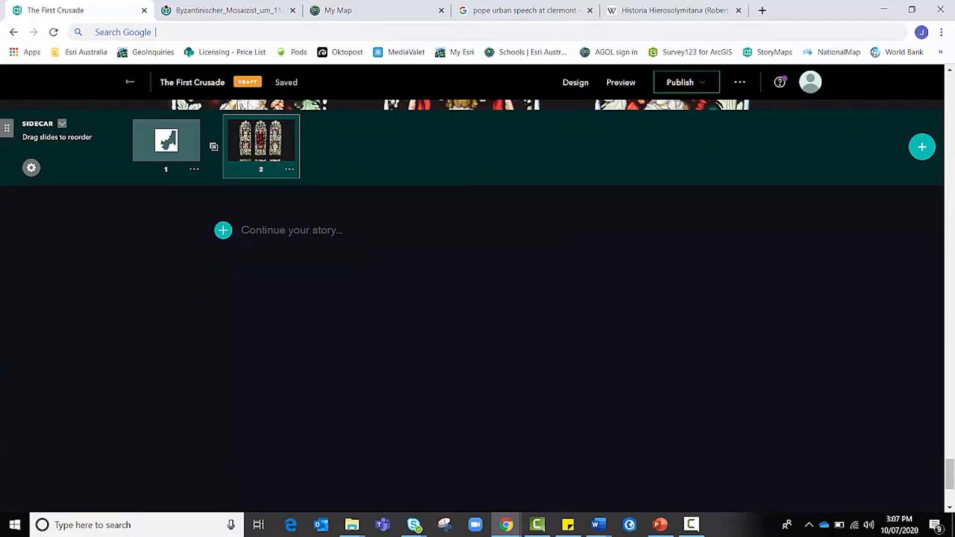
scroll(233, 230, up, 15)
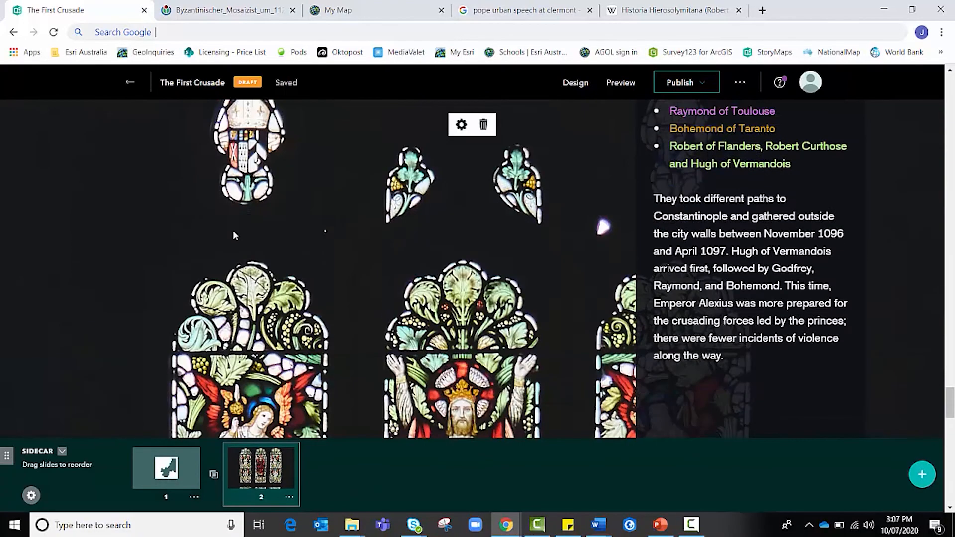
scroll(233, 232, up, 8)
scroll(233, 232, down, 20)
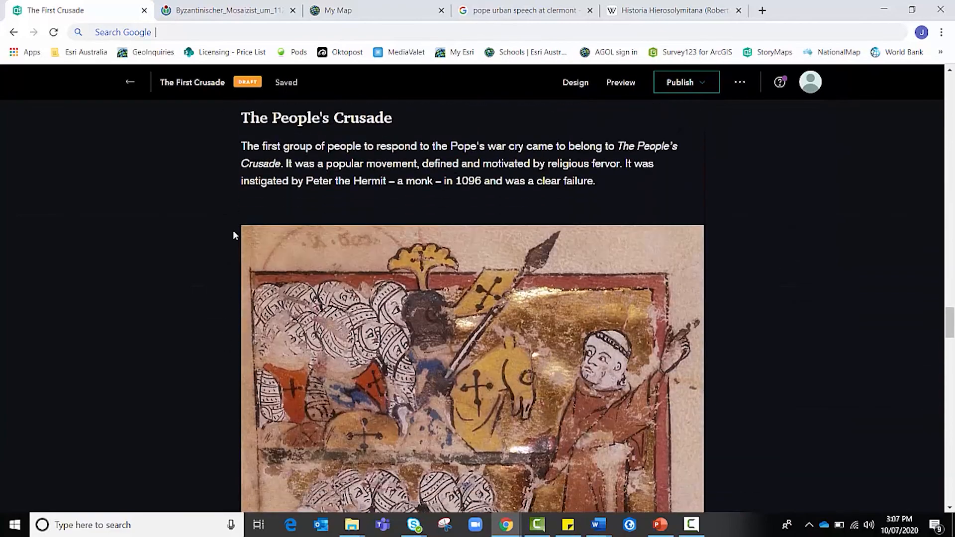
scroll(232, 231, down, 10)
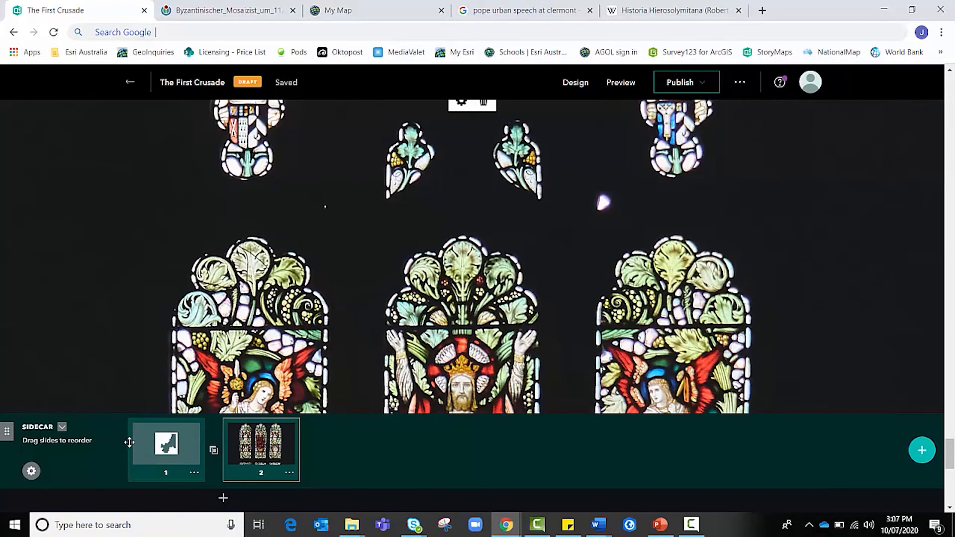
scroll(97, 452, up, 1)
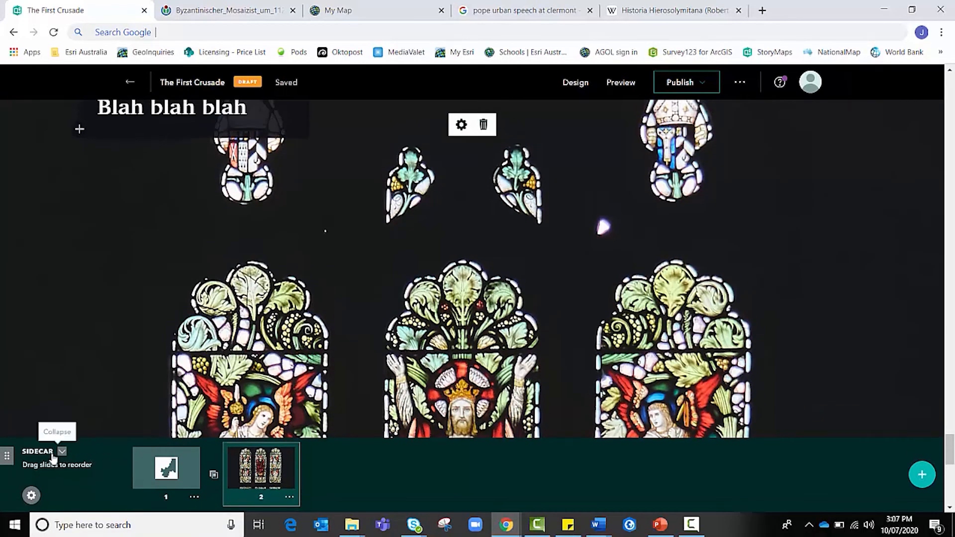
click(153, 472)
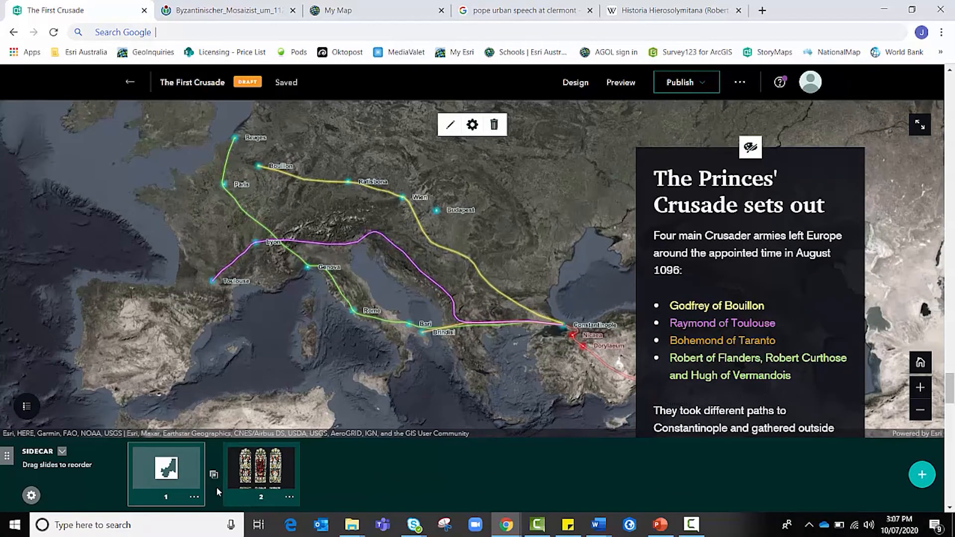
click(194, 498)
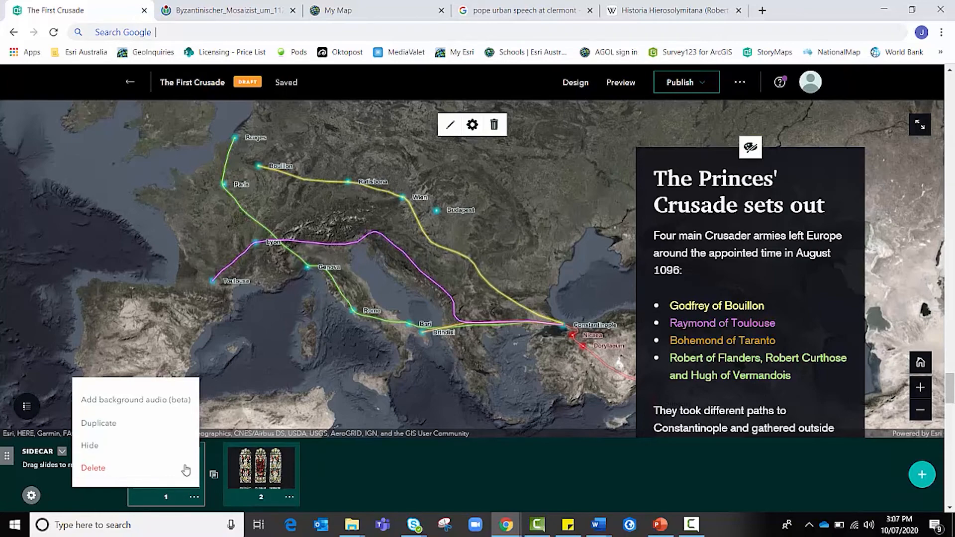
click(461, 479)
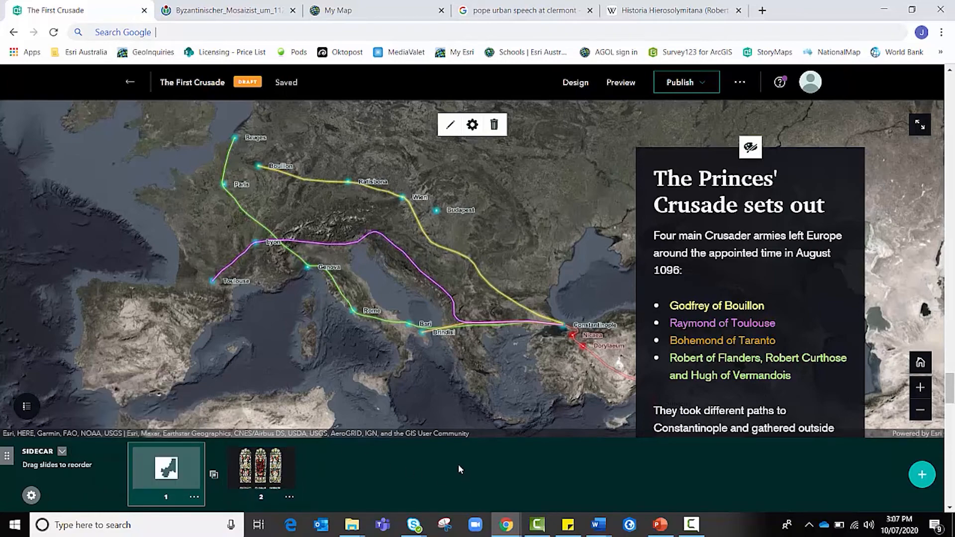
- Open the sidecar's overall settings
scroll(381, 440, down, 6)
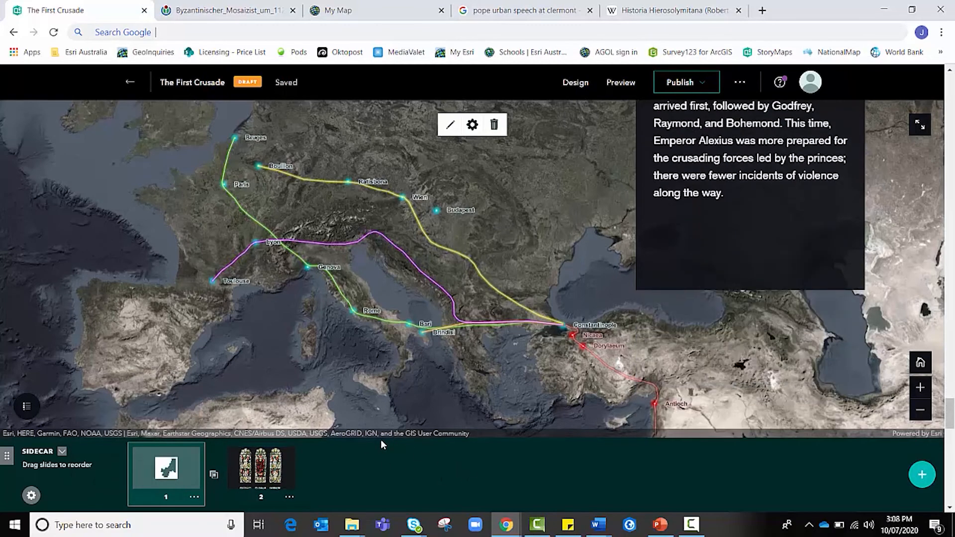
scroll(381, 440, down, 3)
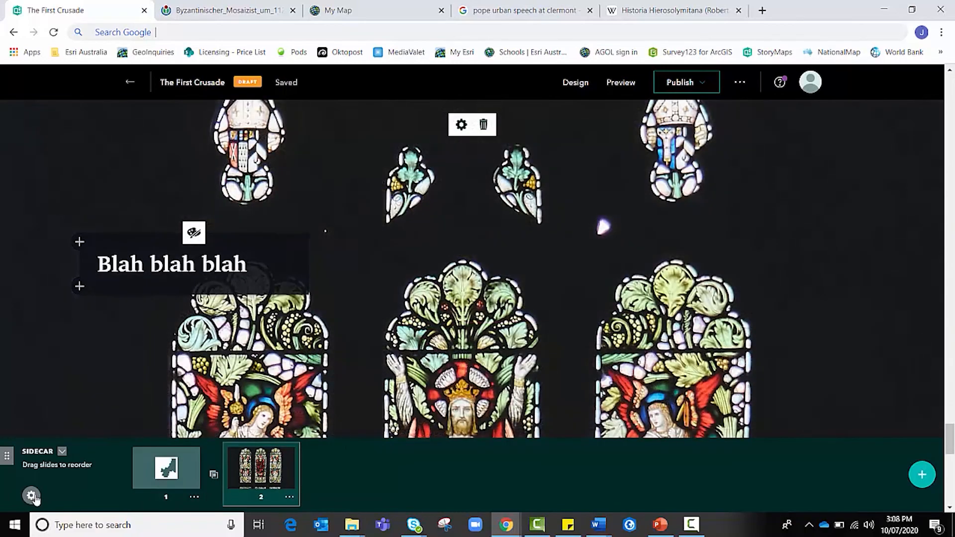
click(32, 495)
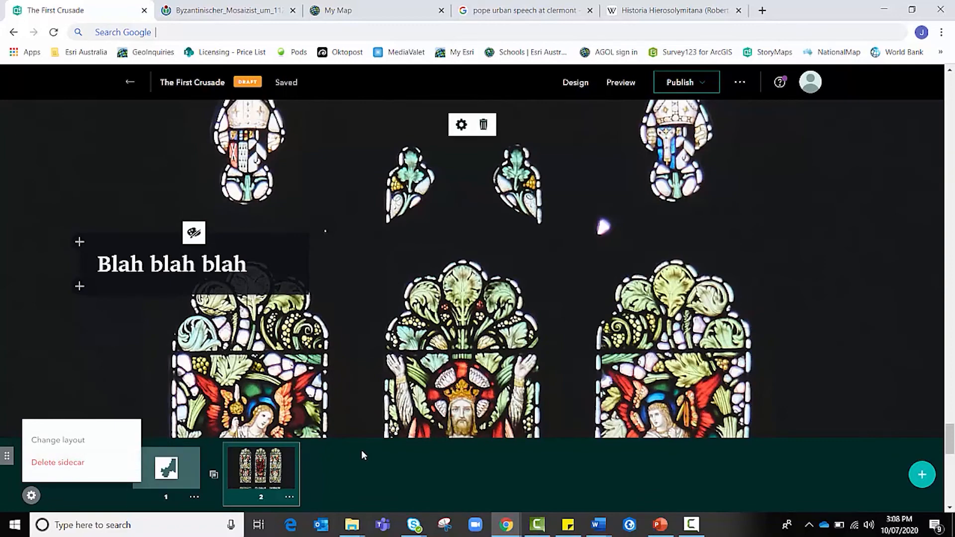
scroll(361, 449, down, 6)
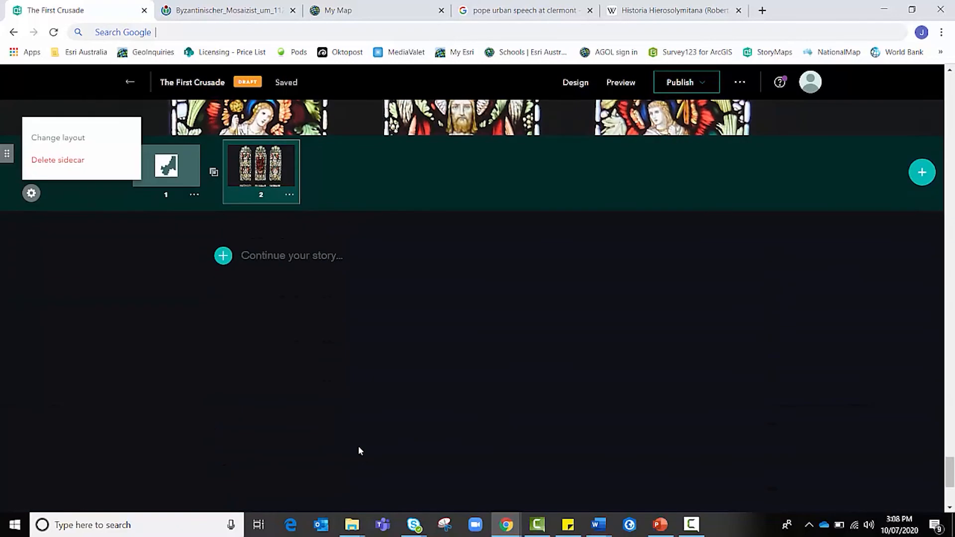
click(220, 262)
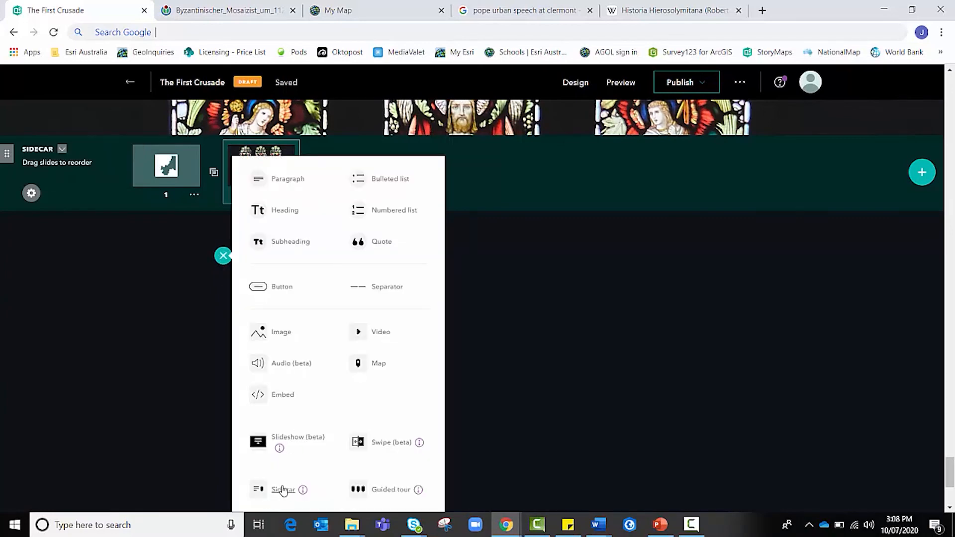
click(380, 492)
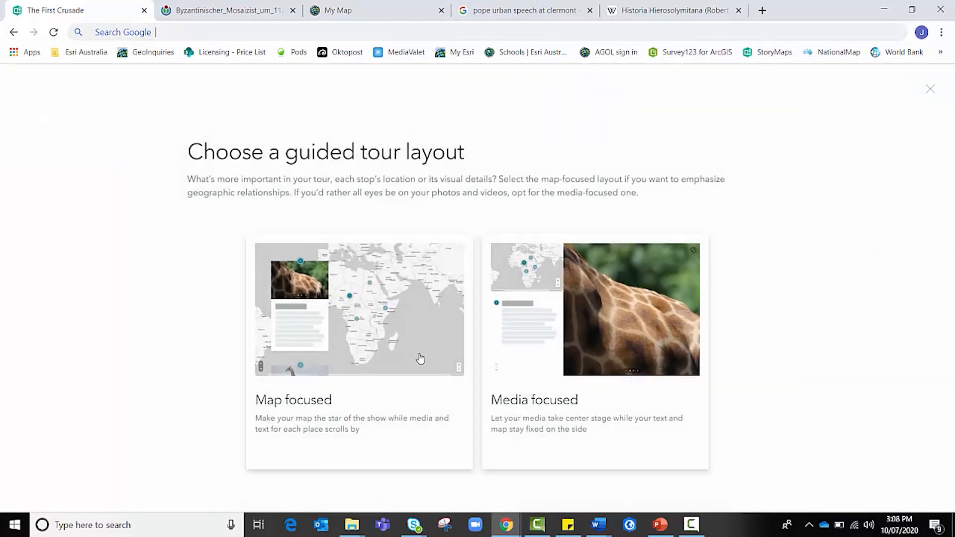
click(562, 354)
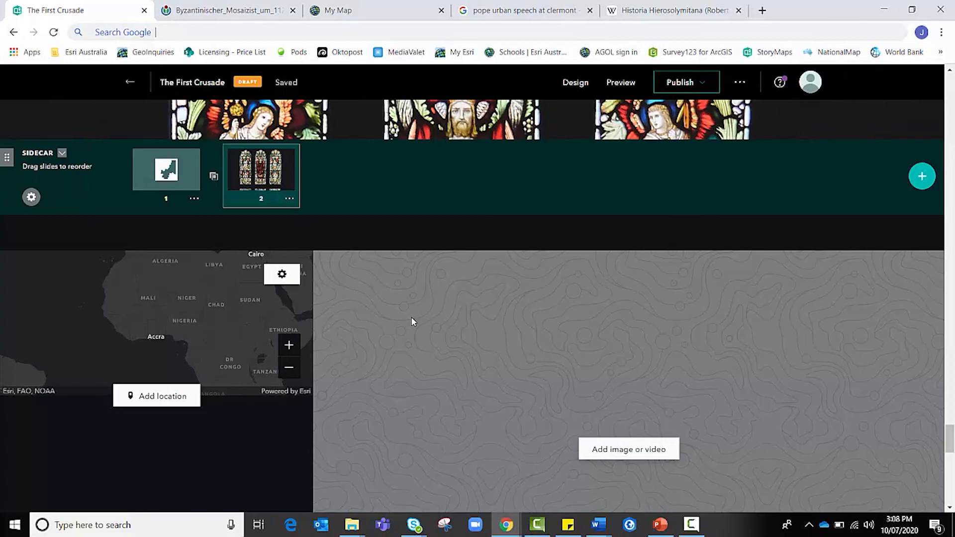
scroll(411, 322, down, 5)
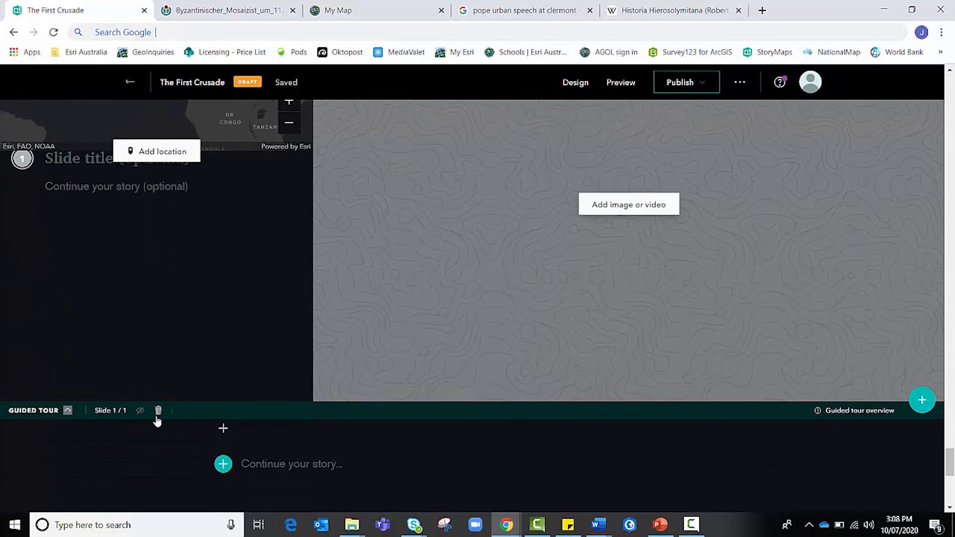
click(158, 410)
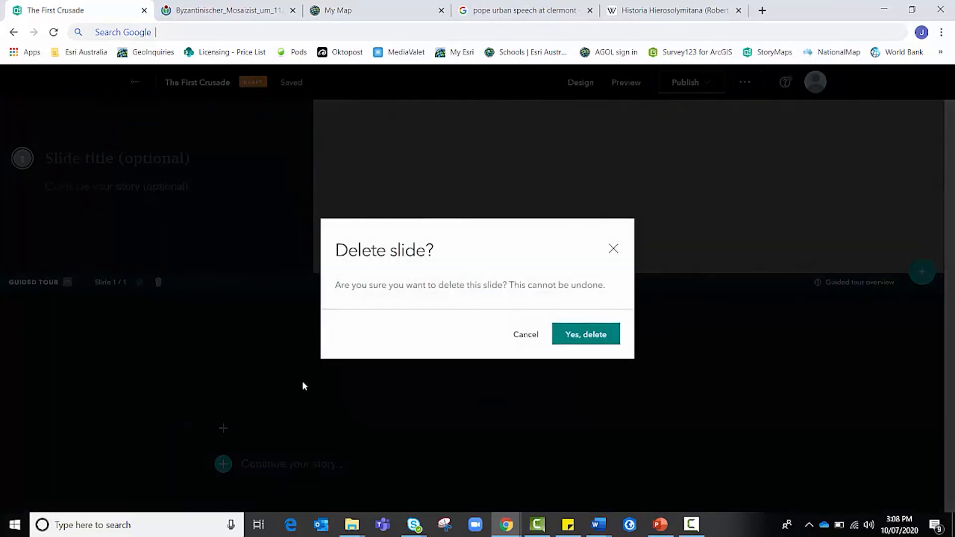
click(586, 332)
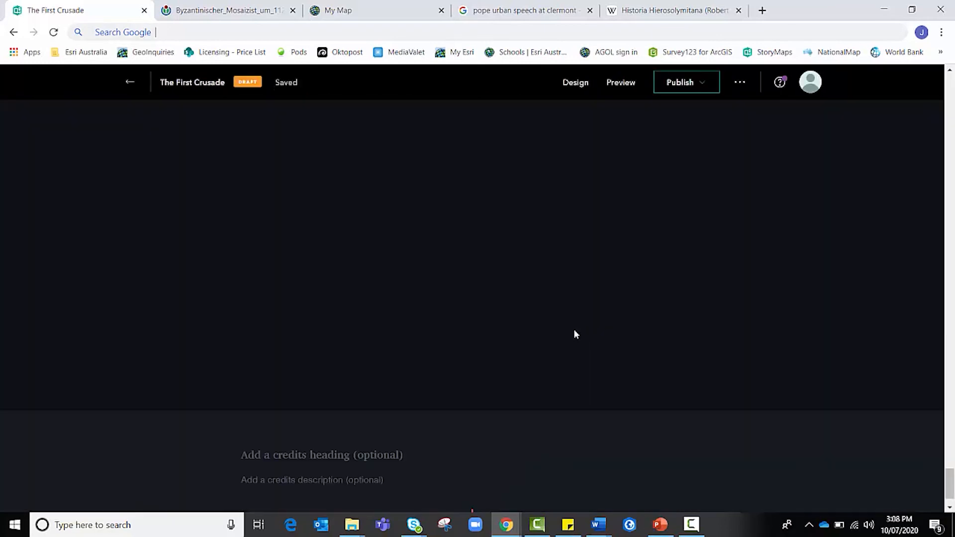
- Insert a heading block reading 'Conclusion' below the sidecar
scroll(554, 330, up, 6)
scroll(553, 330, down, 8)
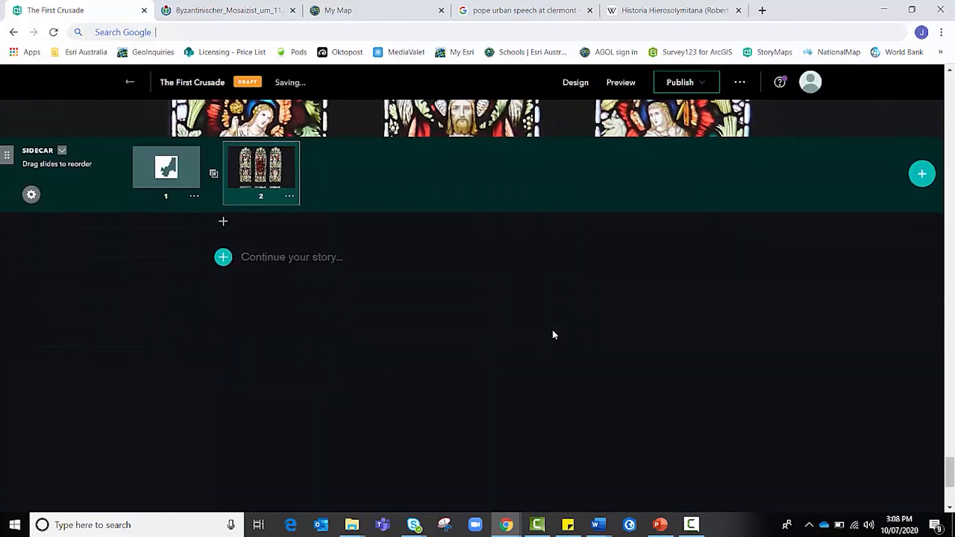
scroll(403, 281, up, 3)
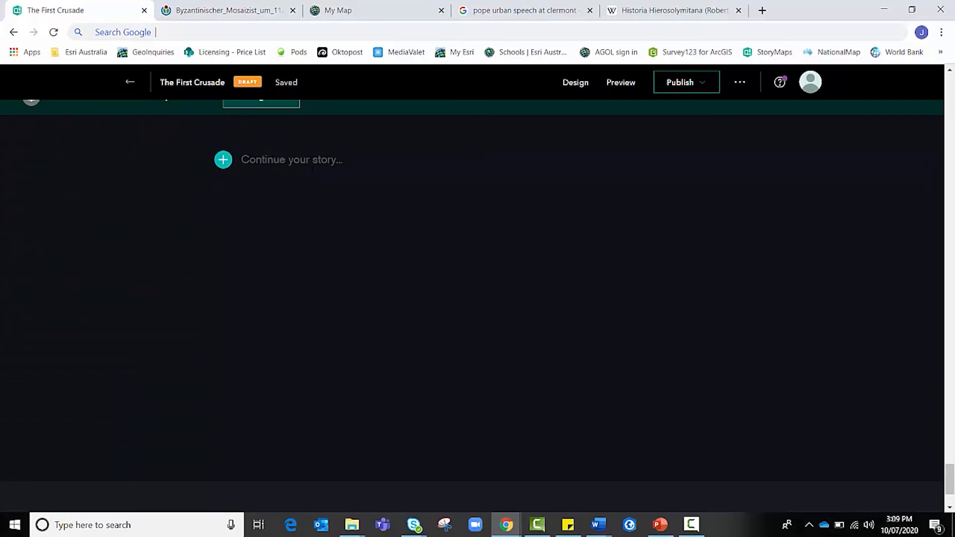
click(223, 159)
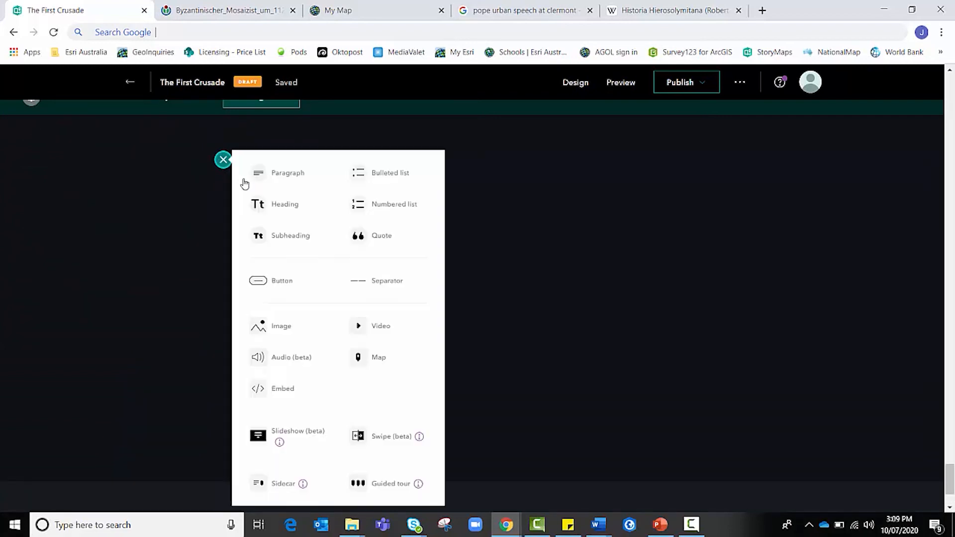
click(272, 205)
text(Conclusion)
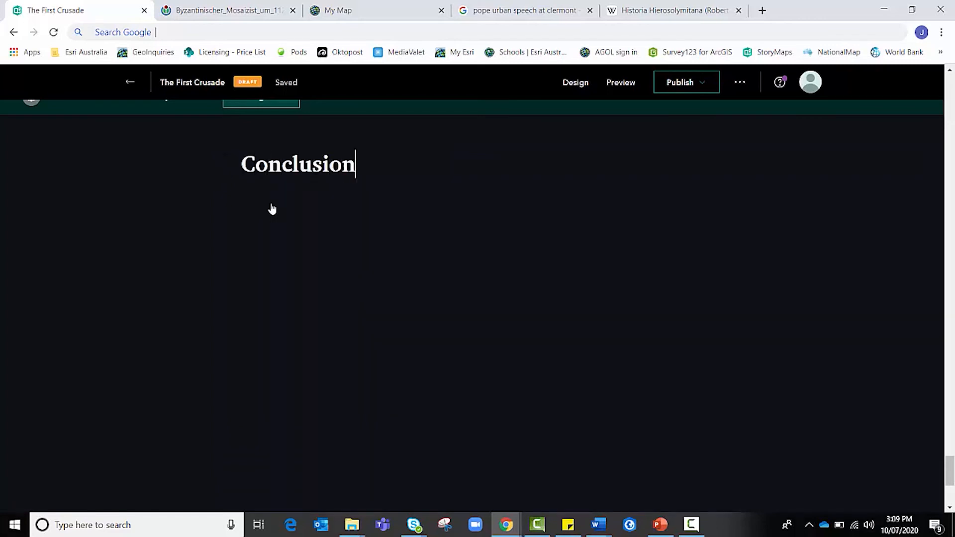
scroll(318, 315, down, 5)
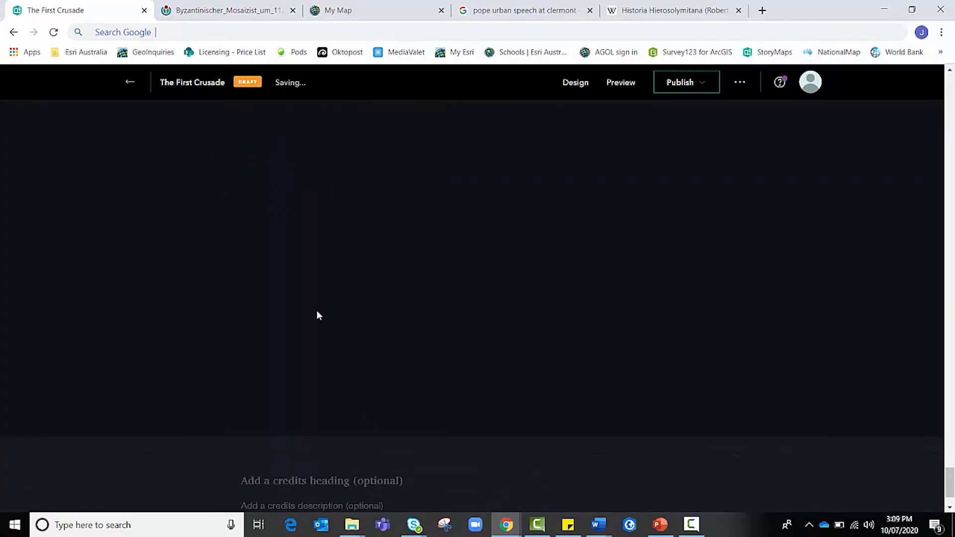
scroll(318, 316, down, 2)
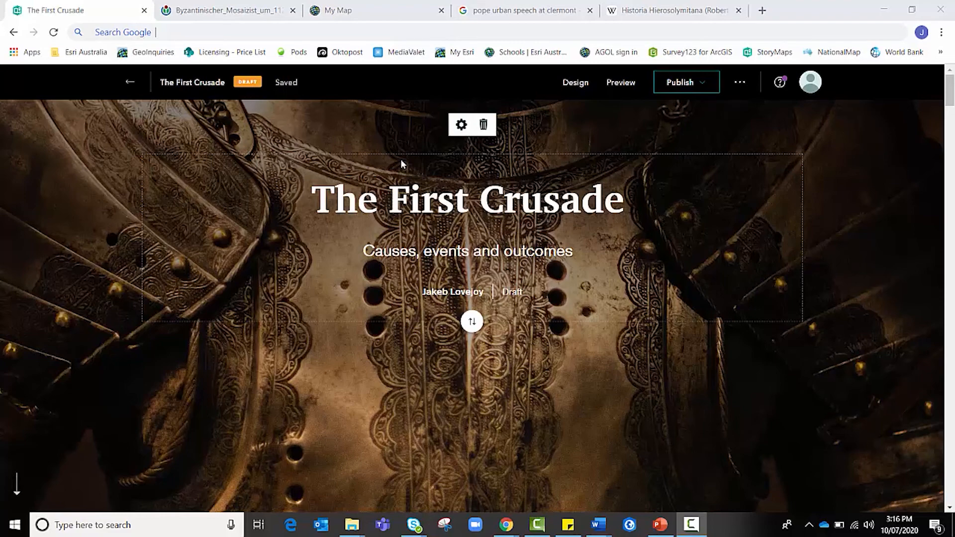
- Set sharing to Everyone (Public) and publish the story
click(706, 89)
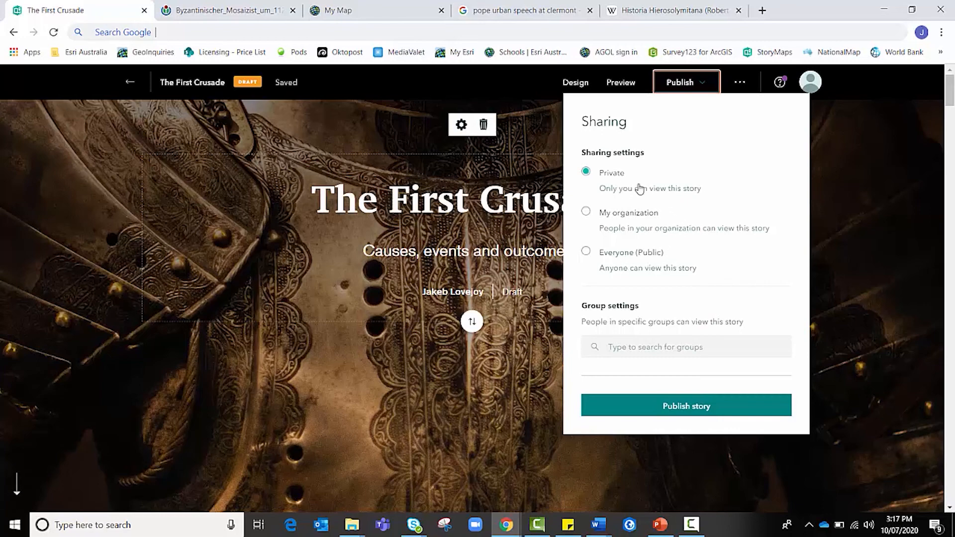
click(619, 256)
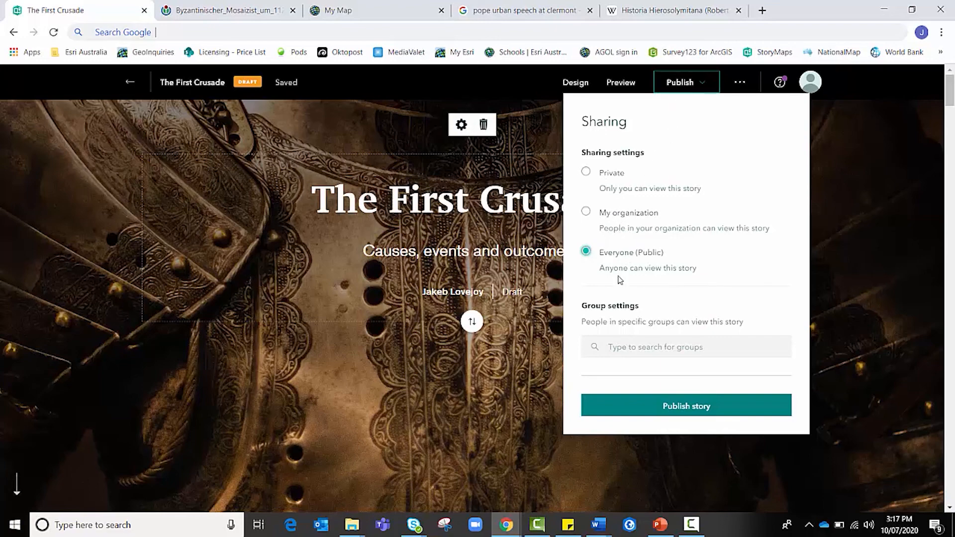
click(649, 405)
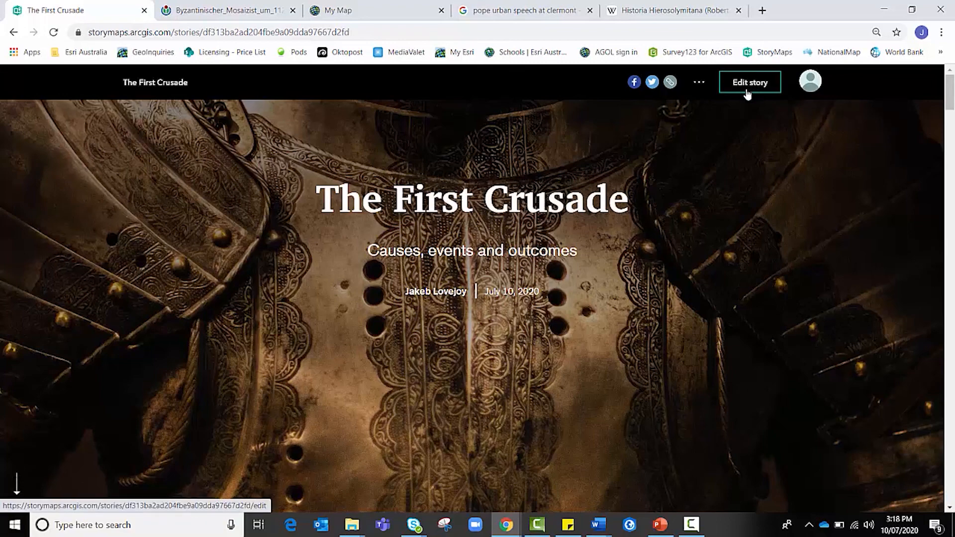
- Copy the published 'The First Crusade' story URL from the story header
click(670, 86)
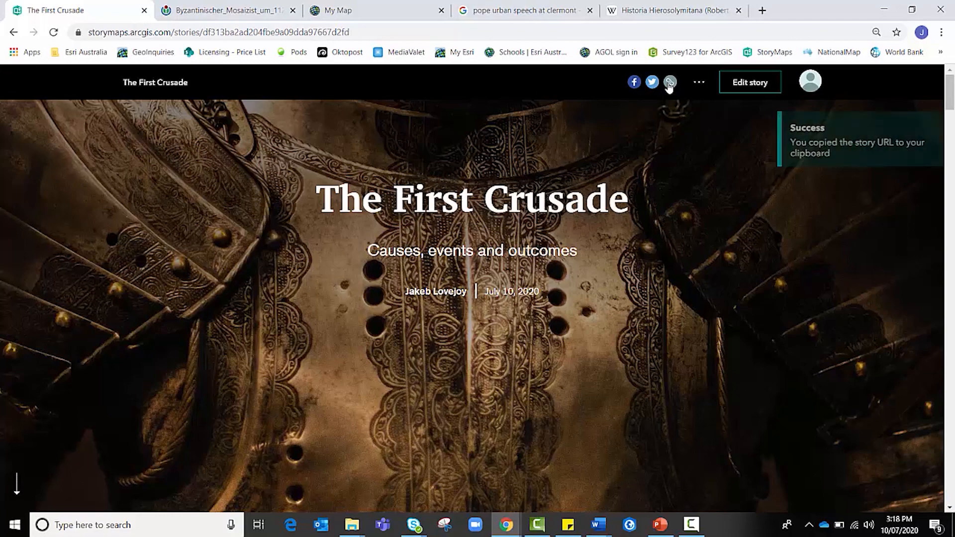